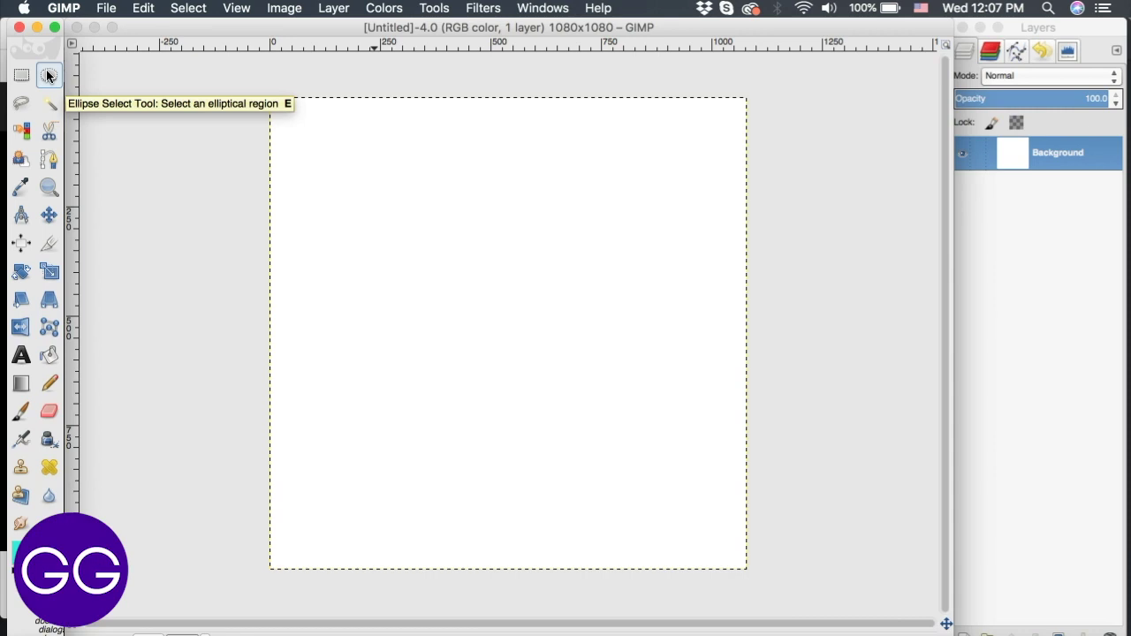
Draw a centred circular selection and add a transparent layer named Layer above Background
{"action": "left_click", "coordinate": [49, 76]}
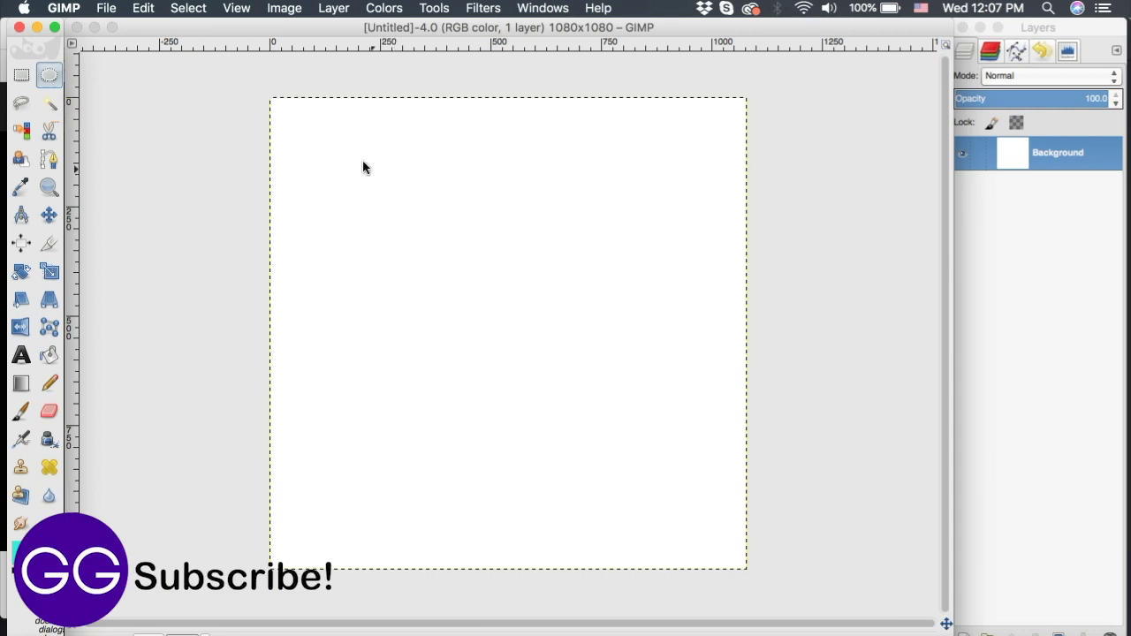
{"action": "left_click_drag", "start_coordinate": [362, 160], "coordinate": [701, 495]}
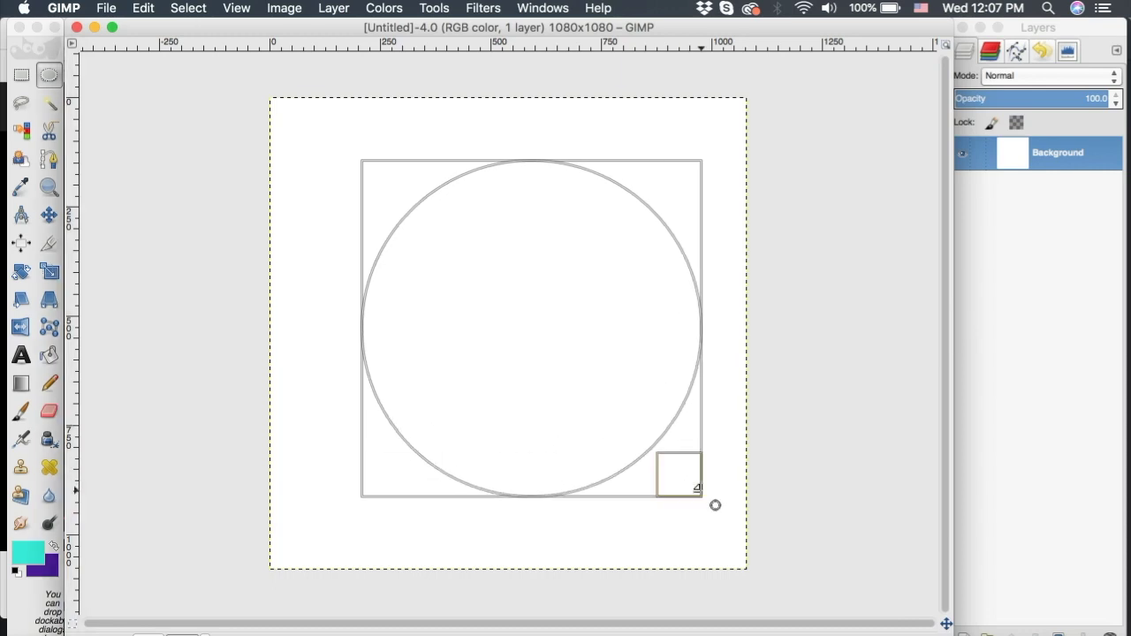
{"action": "left_click_drag", "start_coordinate": [601, 273], "coordinate": [575, 278]}
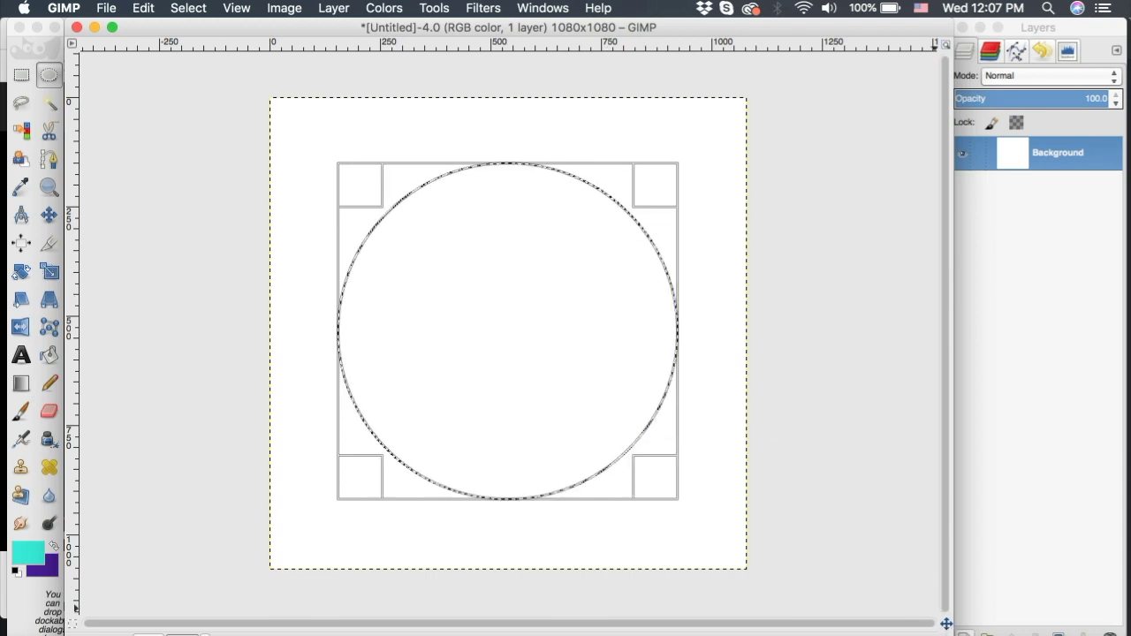
{"action": "key", "text": "shift+ctrl+n"}
{"action": "key", "text": "Return"}
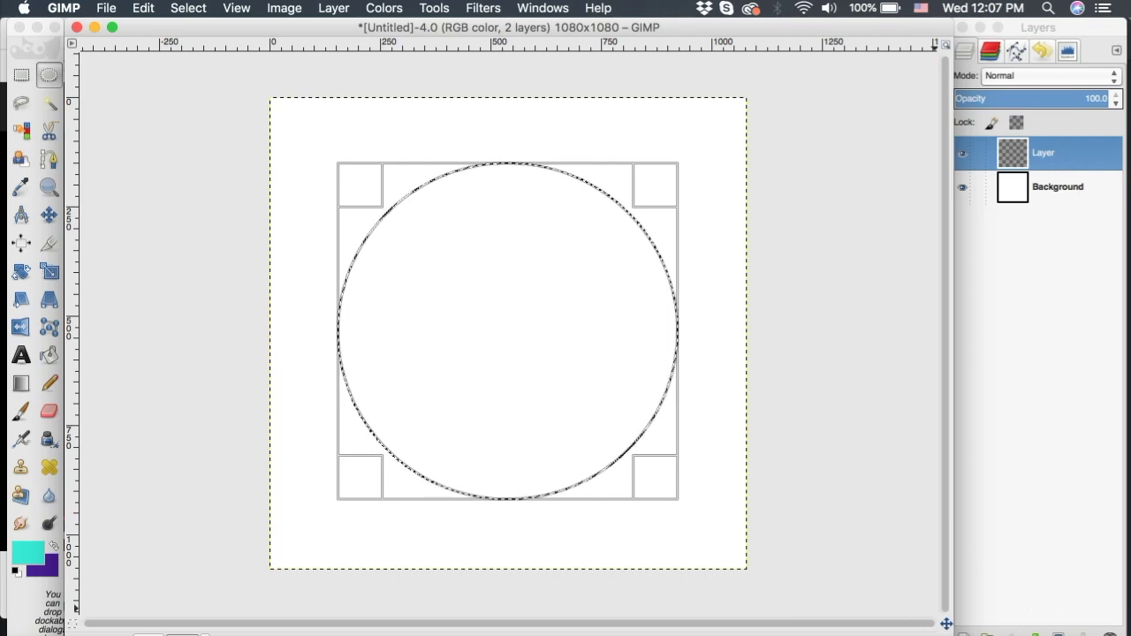
Set the foreground colour to #bb54c1 and the background to #4a159c
{"action": "left_click", "coordinate": [20, 384]}
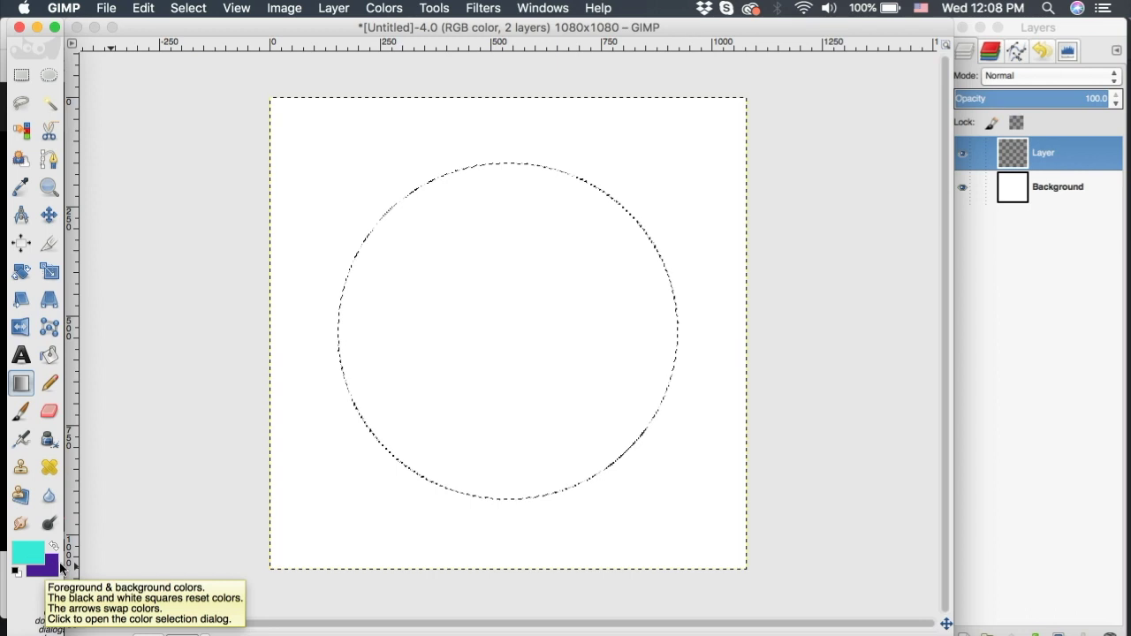
{"action": "left_click", "coordinate": [25, 550]}
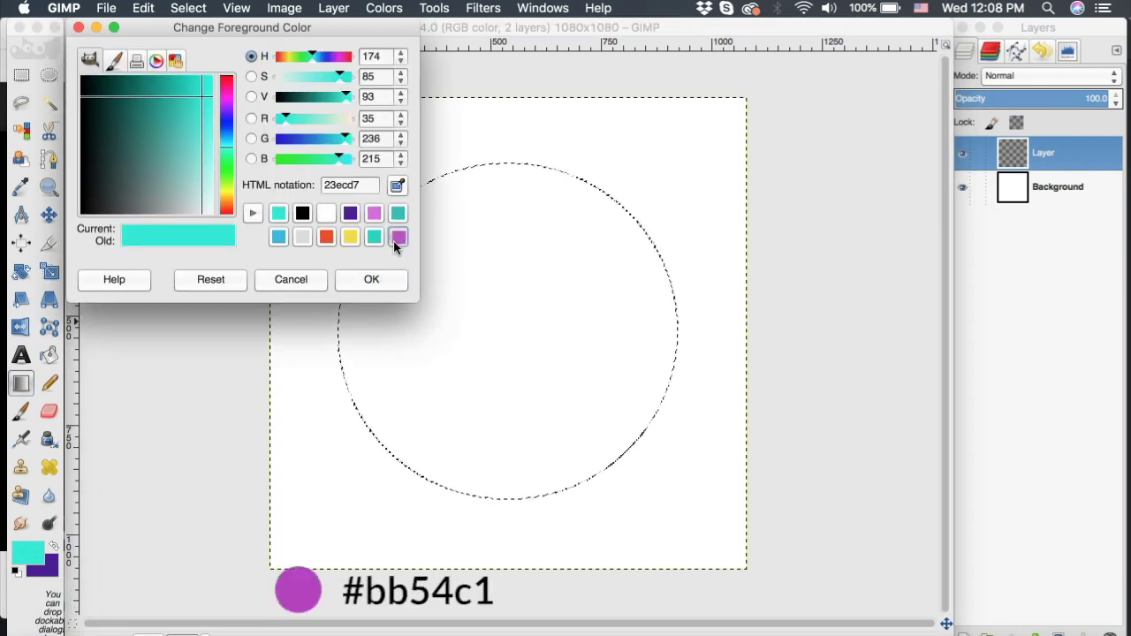
{"action": "left_click", "coordinate": [398, 237]}
{"action": "left_click", "coordinate": [371, 280]}
{"action": "left_click", "coordinate": [44, 566]}
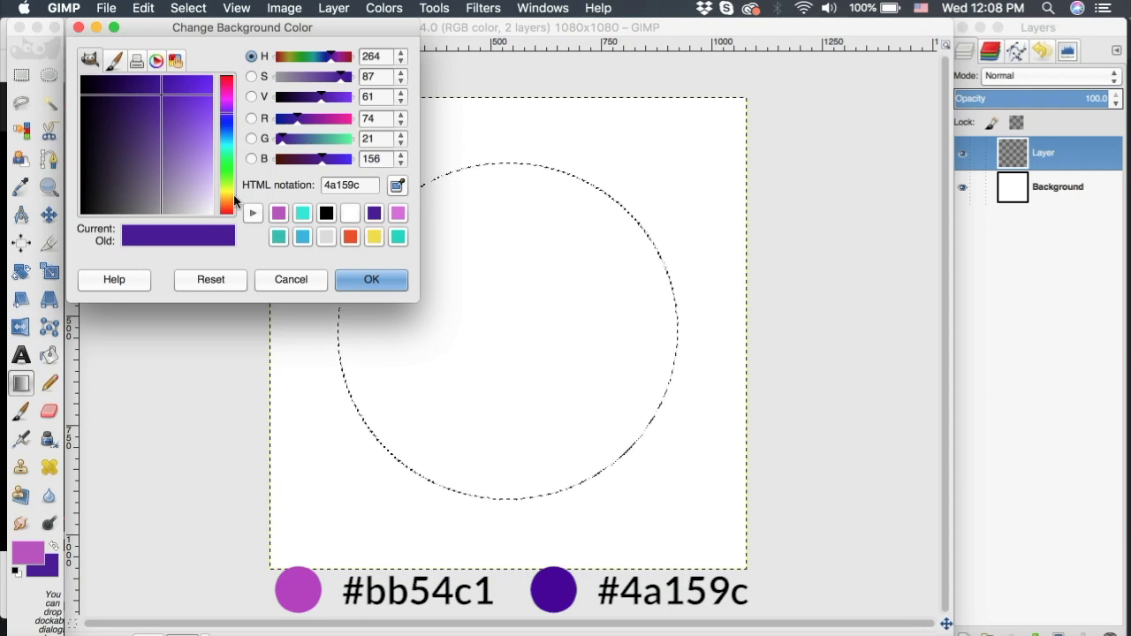
{"action": "left_click", "coordinate": [371, 279]}
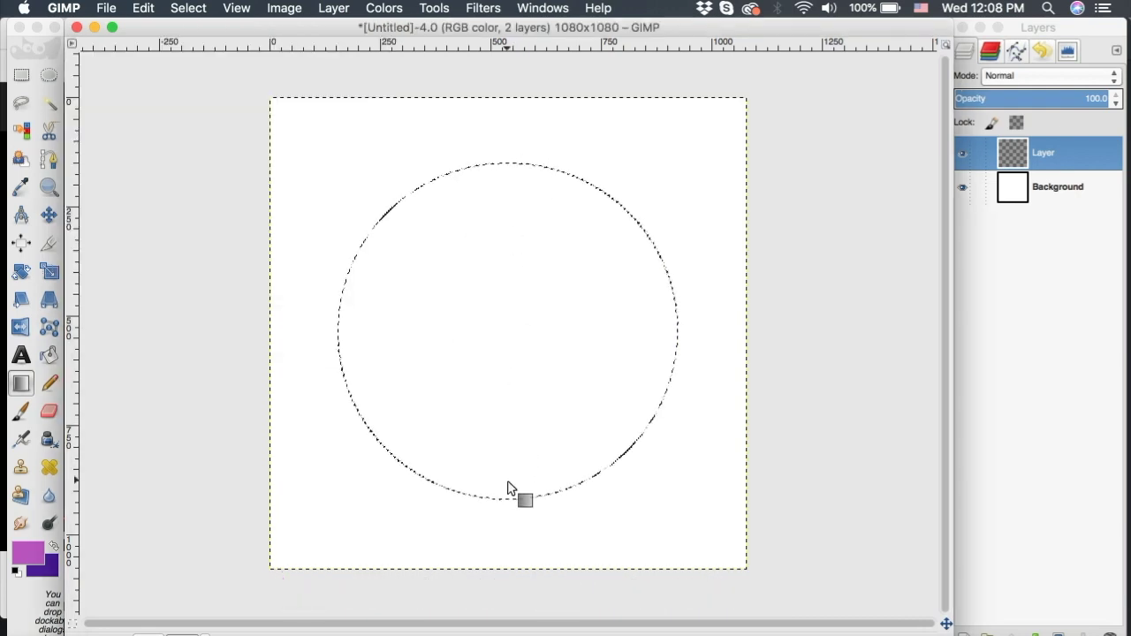
Fill the circle with an FG-to-BG gradient, deep violet at top fading to magenta
{"action": "double_click", "coordinate": [25, 385]}
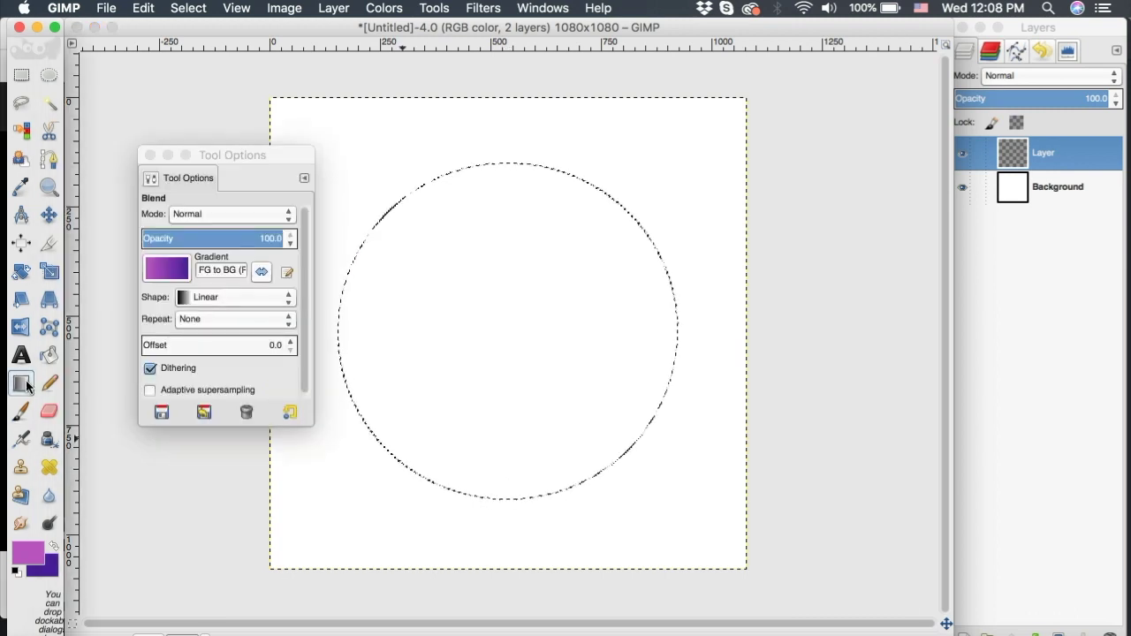
{"action": "left_click", "coordinate": [177, 270]}
{"action": "left_click", "coordinate": [177, 269]}
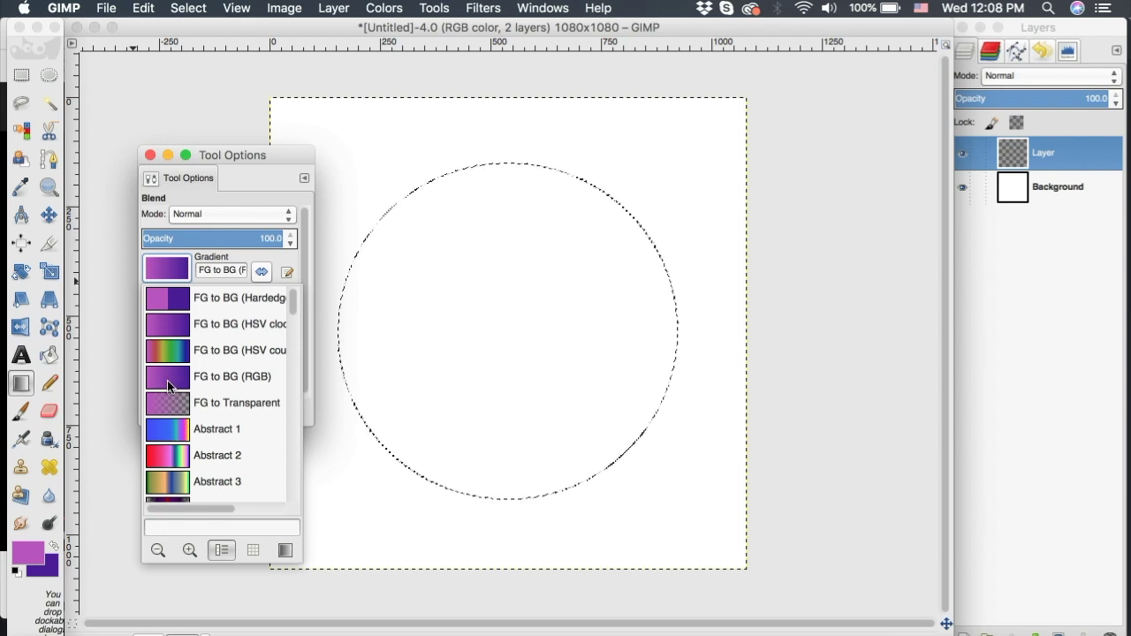
{"action": "left_click_drag", "start_coordinate": [508, 536], "coordinate": [517, 177]}
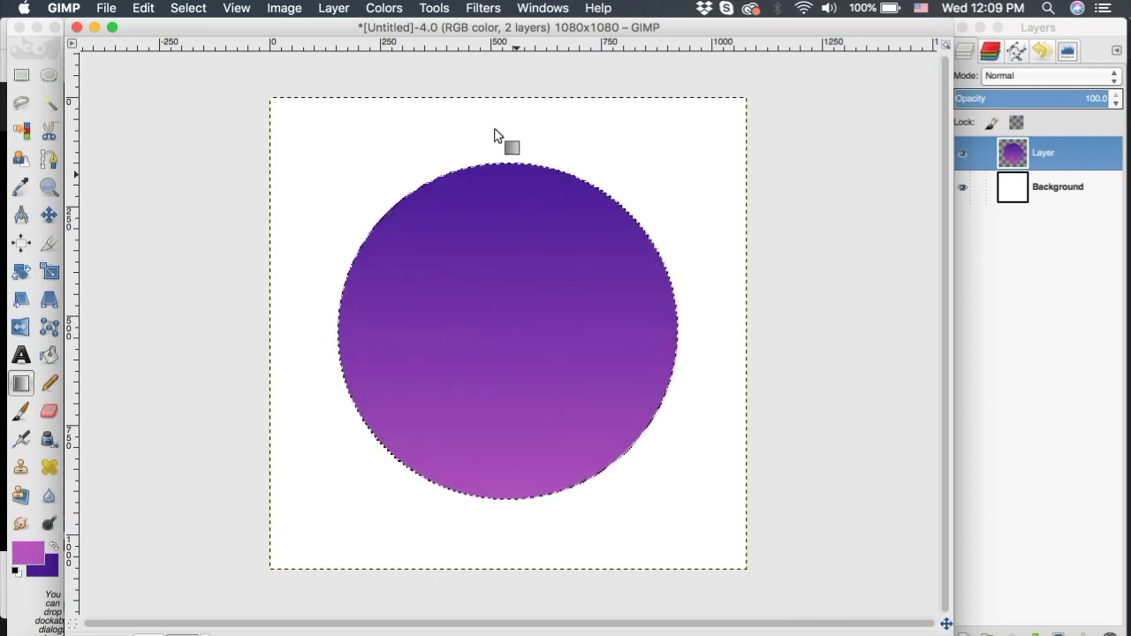
Clear the selection and load the purple circle layer's alpha as a selection
{"action": "left_click", "coordinate": [173, 8]}
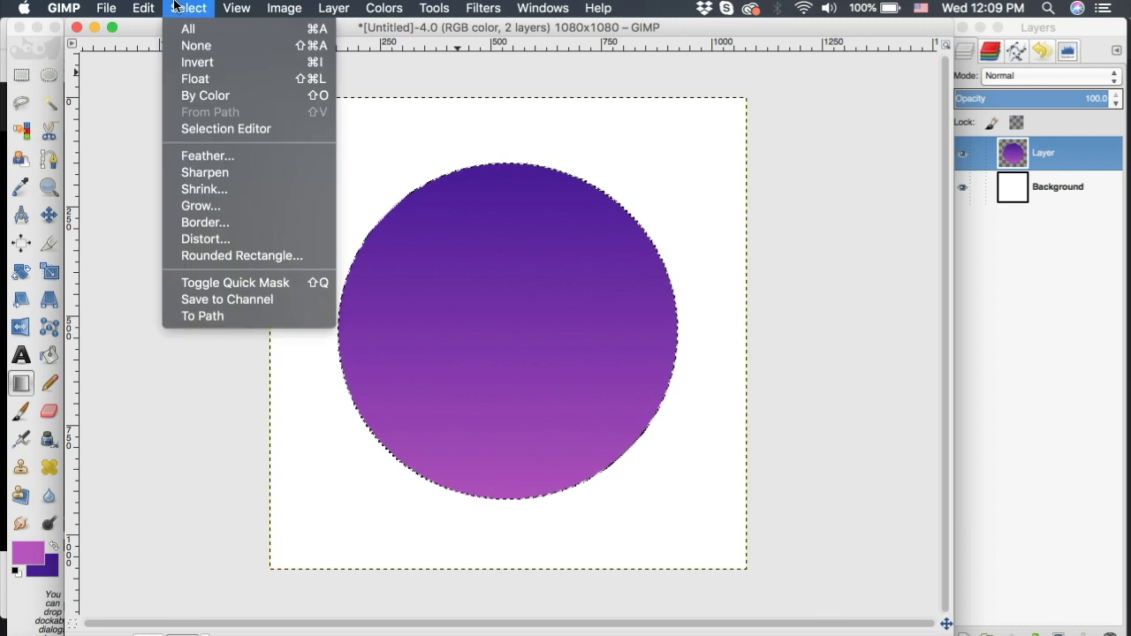
{"action": "left_click", "coordinate": [191, 48]}
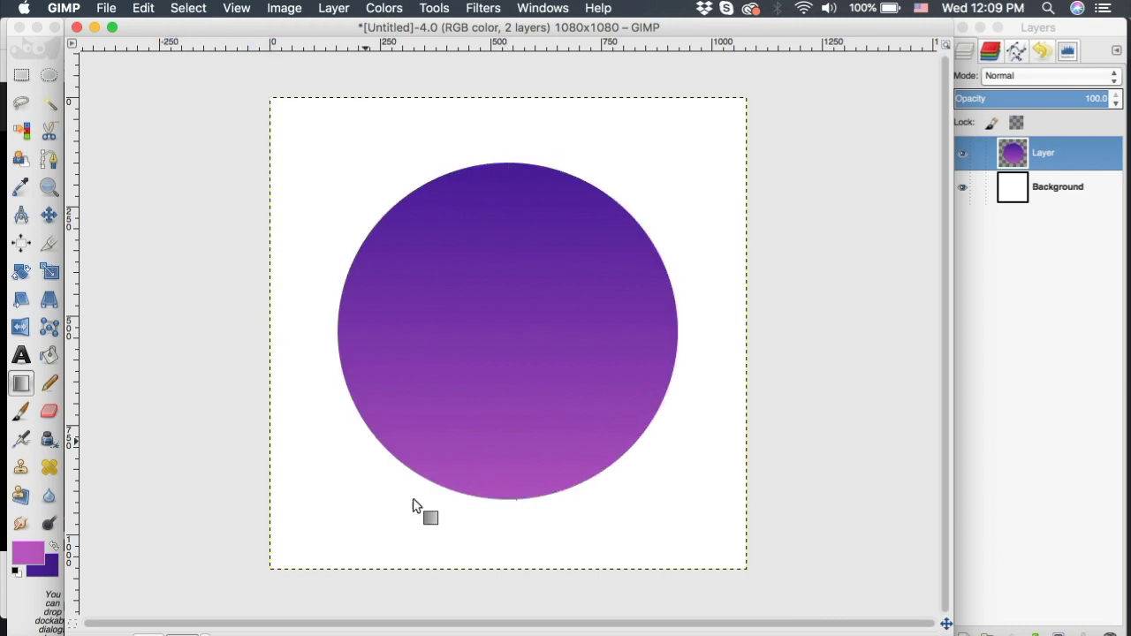
{"action": "right_click", "coordinate": [1031, 156]}
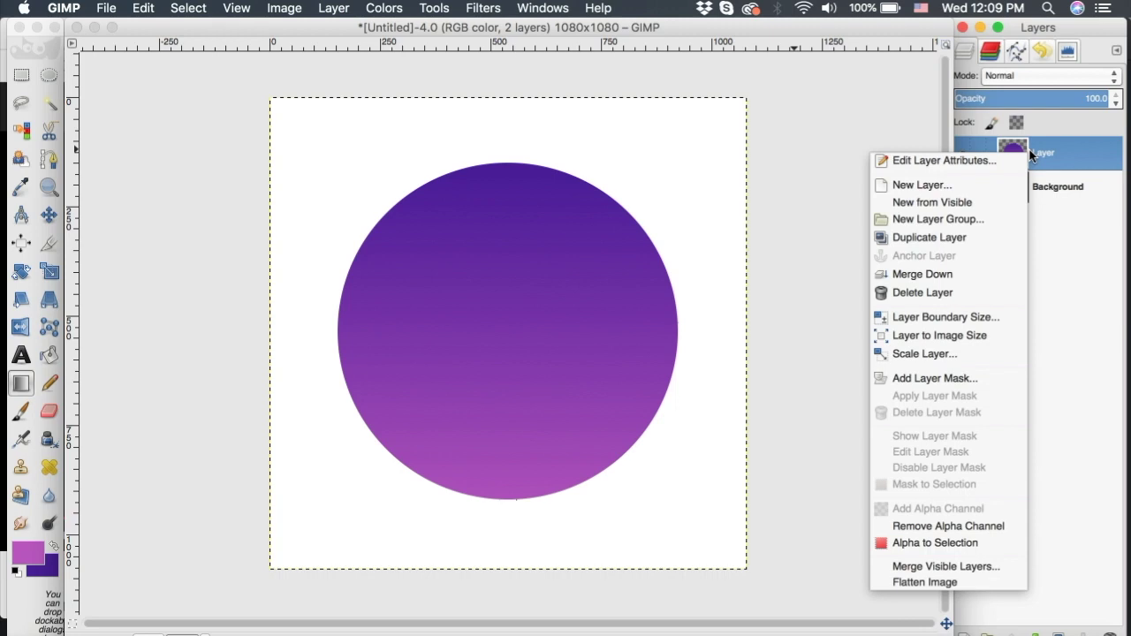
{"action": "left_click", "coordinate": [921, 541]}
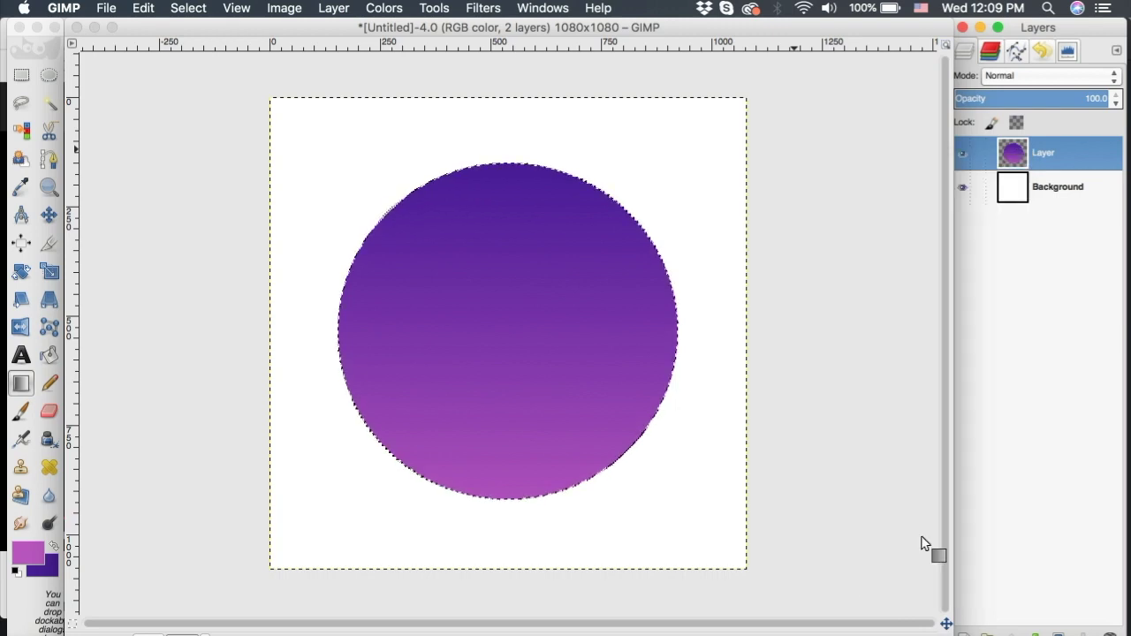
Grow the selection by 10 px and add a new transparent layer above Background
{"action": "left_click", "coordinate": [188, 7]}
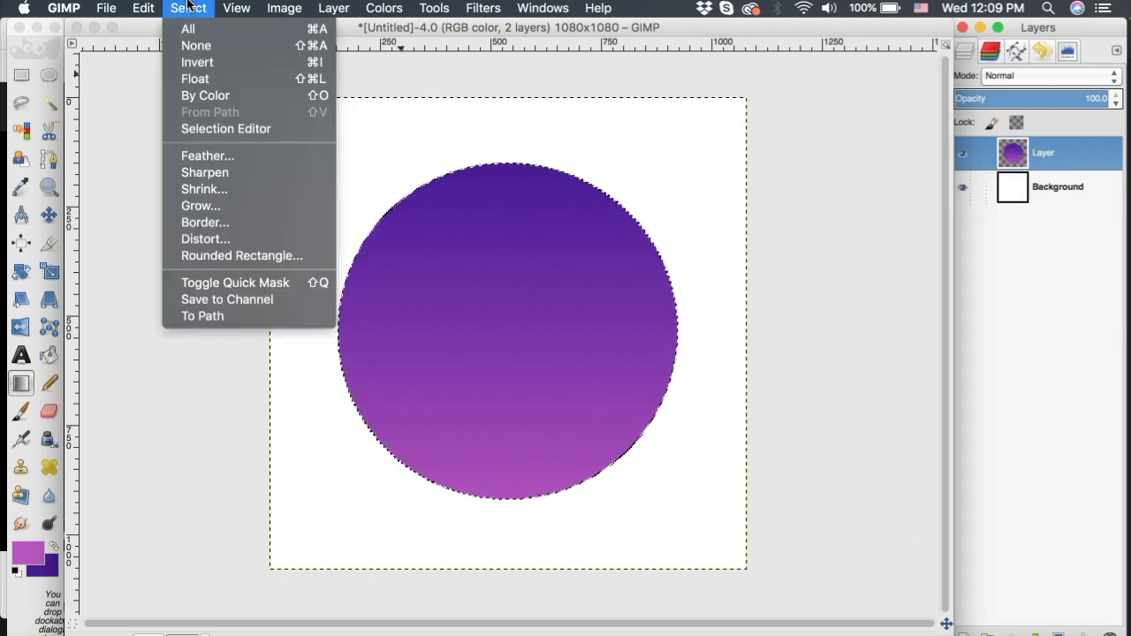
{"action": "left_click", "coordinate": [192, 207]}
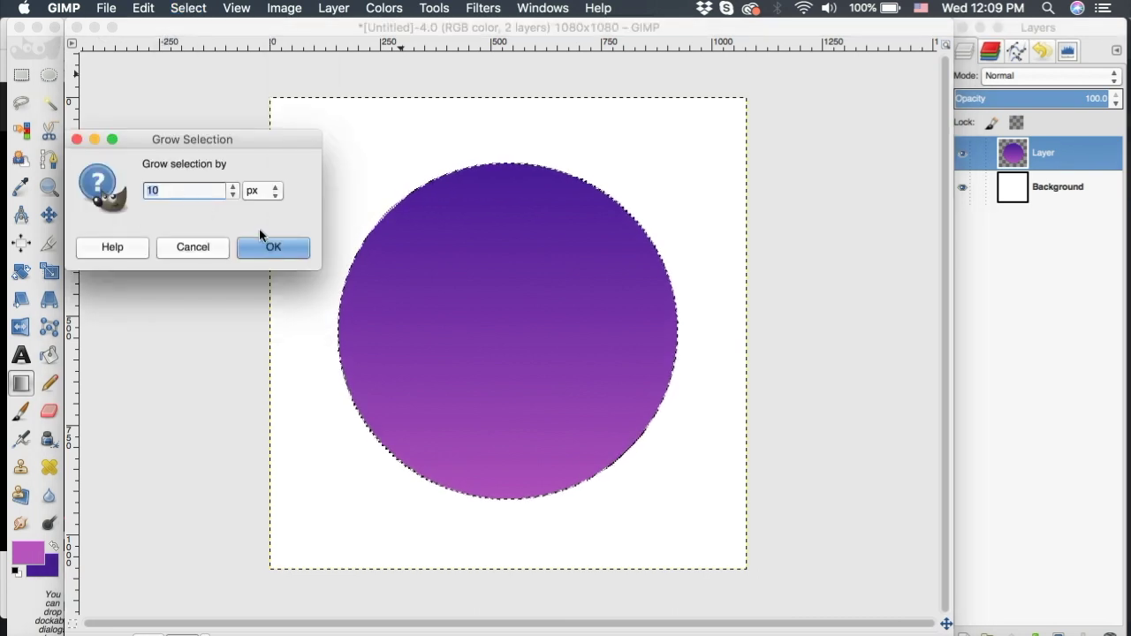
{"action": "left_click", "coordinate": [264, 245]}
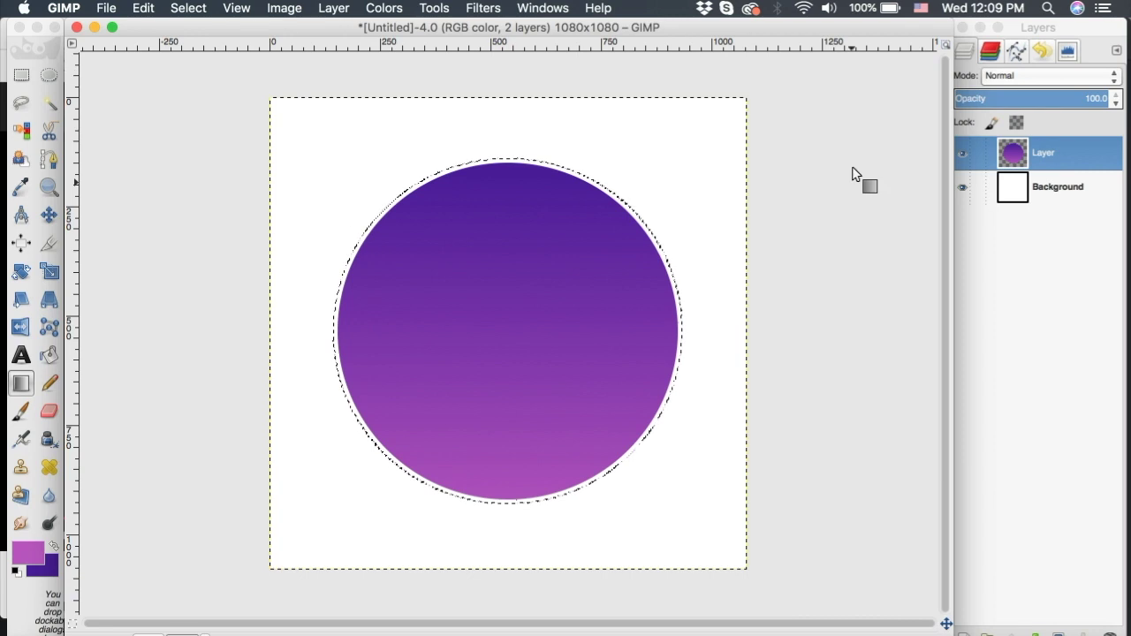
{"action": "left_click", "coordinate": [1093, 194]}
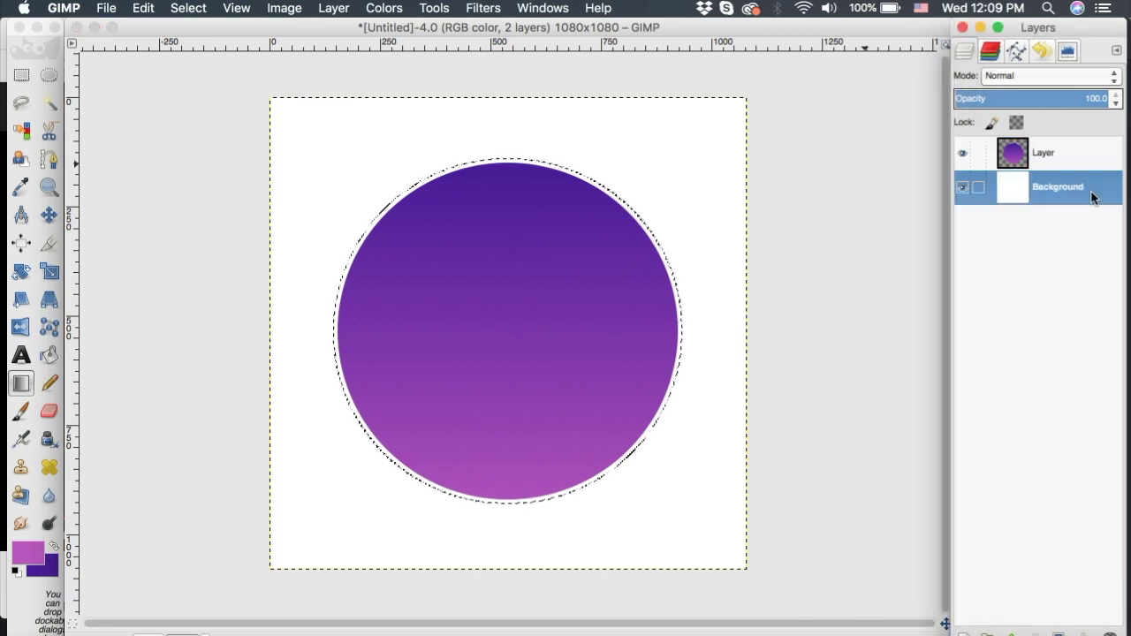
{"action": "left_click", "coordinate": [963, 633], "text": "shift"}
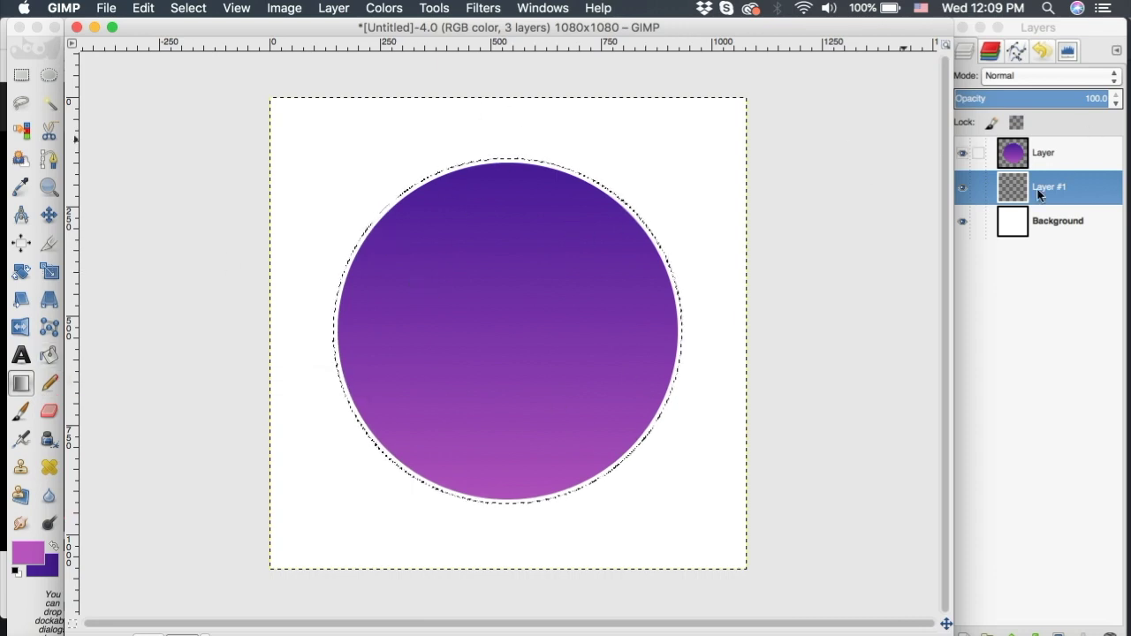
Bucket-fill the grown selection on Layer #1 with cyan #23ecd7
{"action": "left_click", "coordinate": [32, 557]}
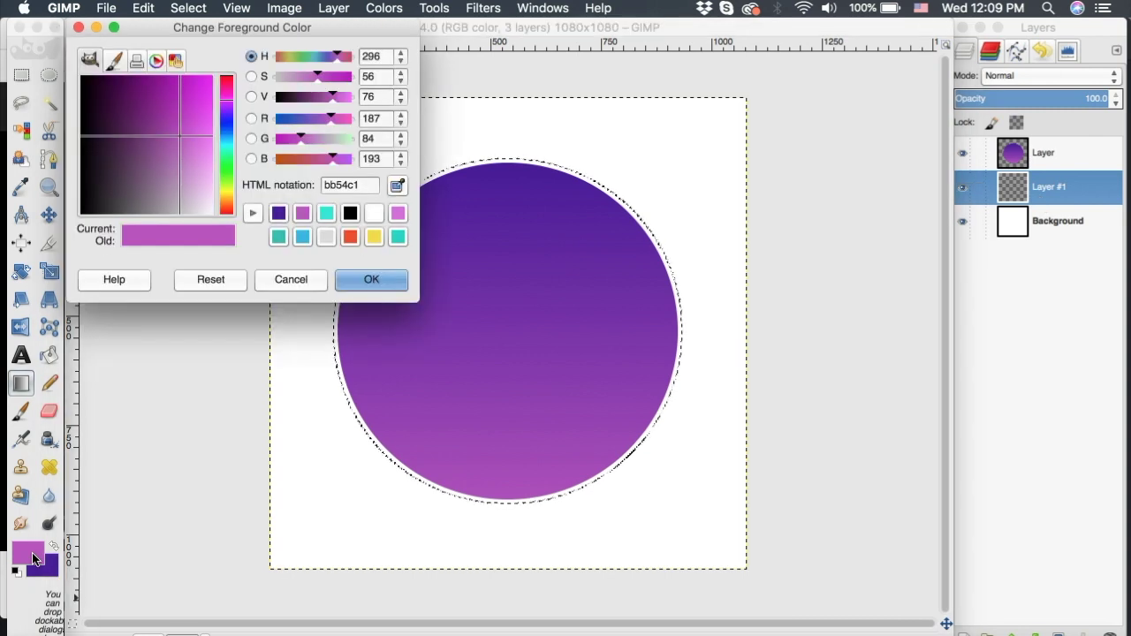
{"action": "left_click", "coordinate": [323, 218]}
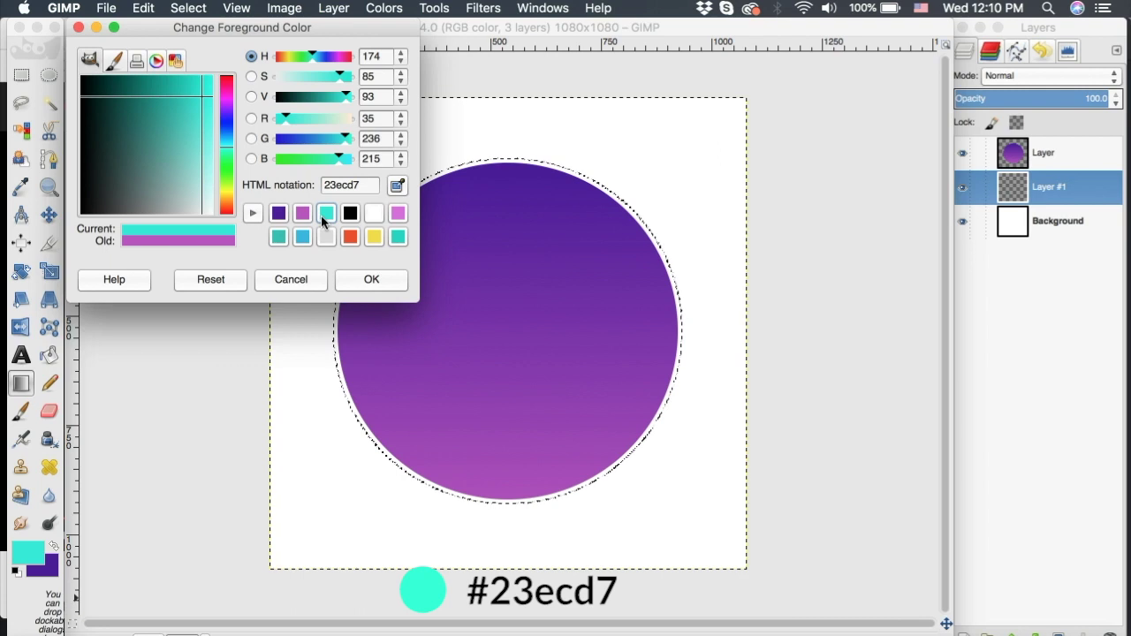
{"action": "left_click", "coordinate": [374, 279]}
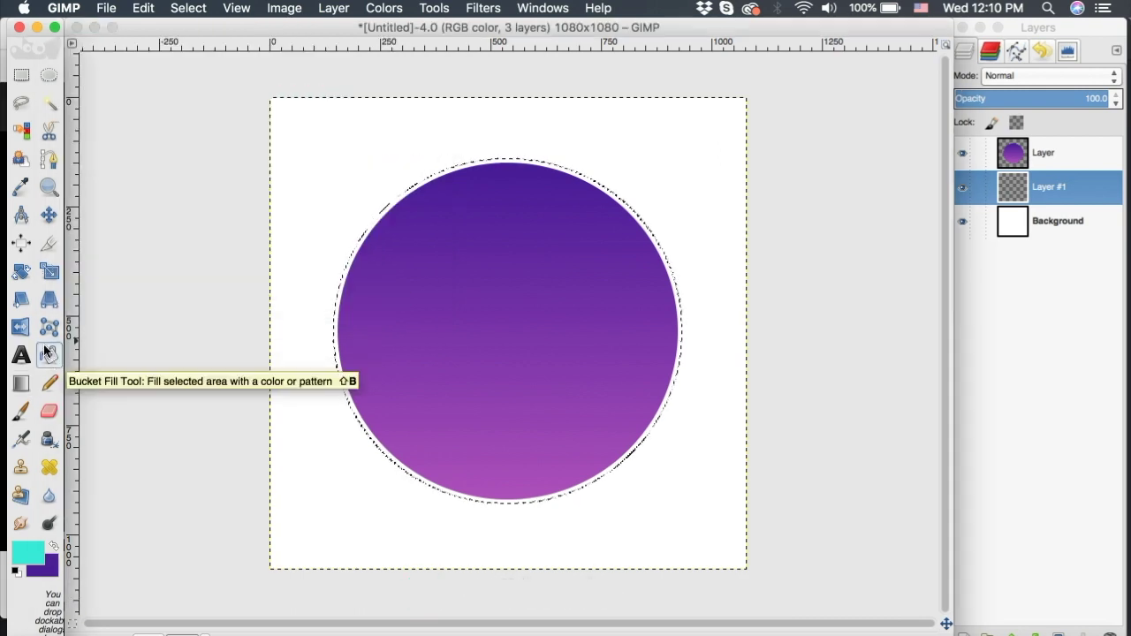
{"action": "left_click", "coordinate": [49, 355]}
{"action": "left_click", "coordinate": [524, 293]}
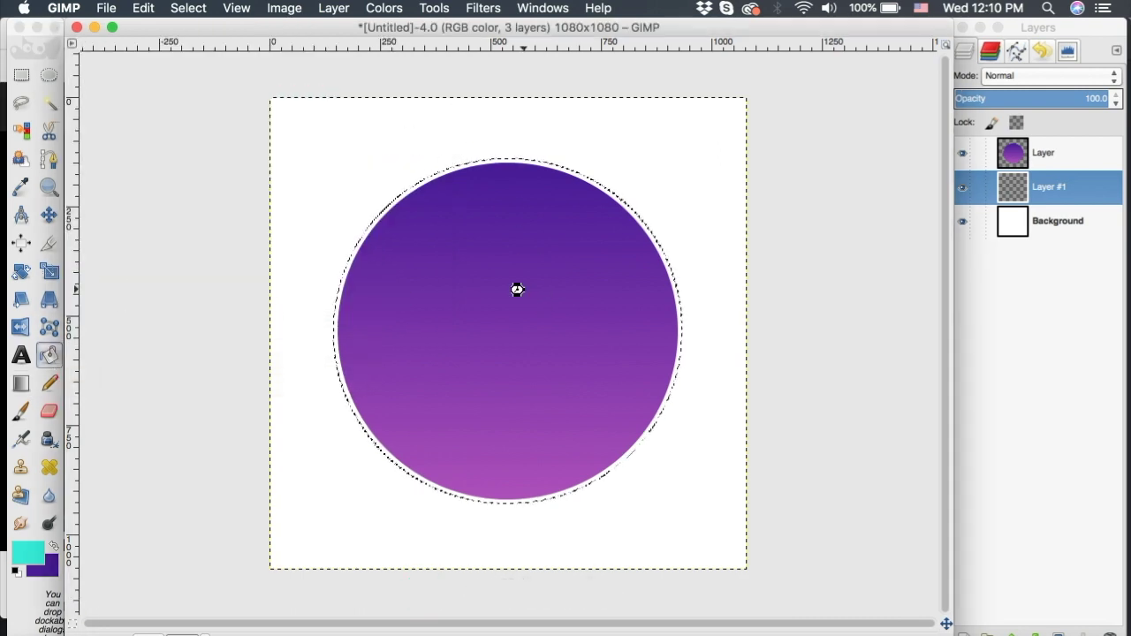
{"action": "left_click", "coordinate": [524, 293]}
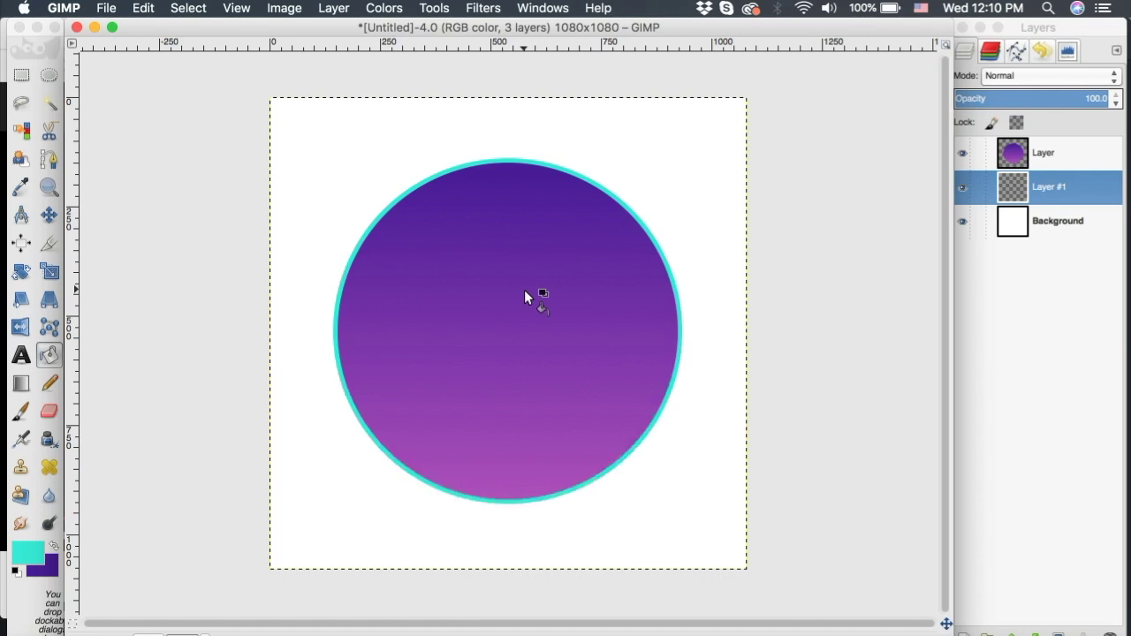
Clear the selection and make the purple circle layer active
{"action": "left_click", "coordinate": [196, 8]}
{"action": "left_click", "coordinate": [200, 45]}
{"action": "left_click", "coordinate": [1022, 159]}
Load the purple circle's shape as a selection, make Layer #1 active, then clear the selection
{"action": "right_click", "coordinate": [1023, 159]}
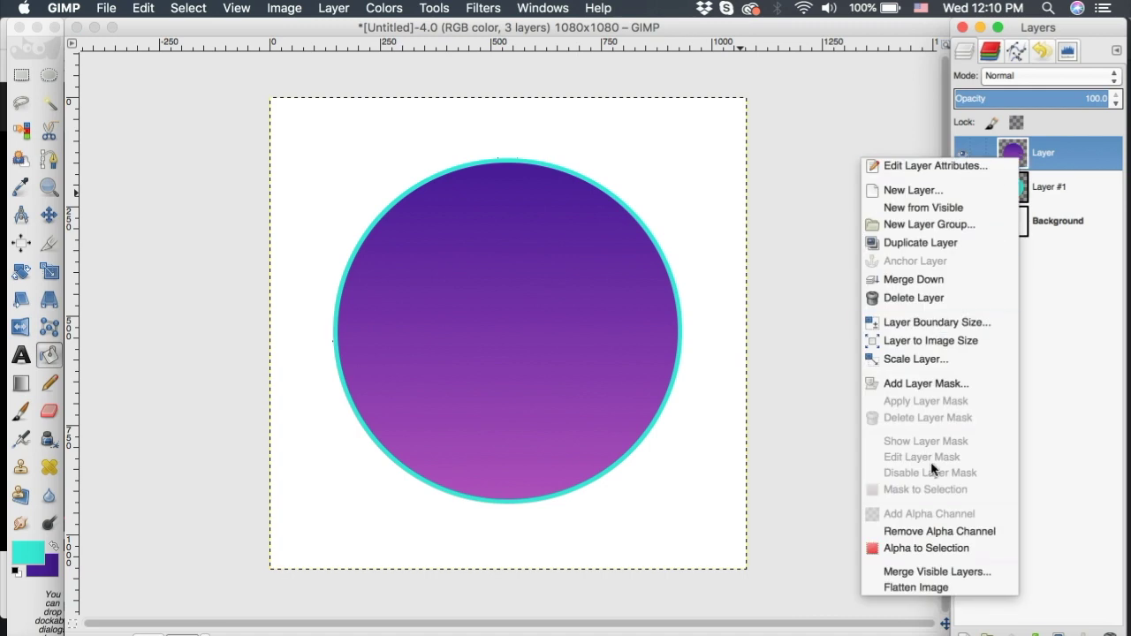
{"action": "left_click", "coordinate": [923, 548]}
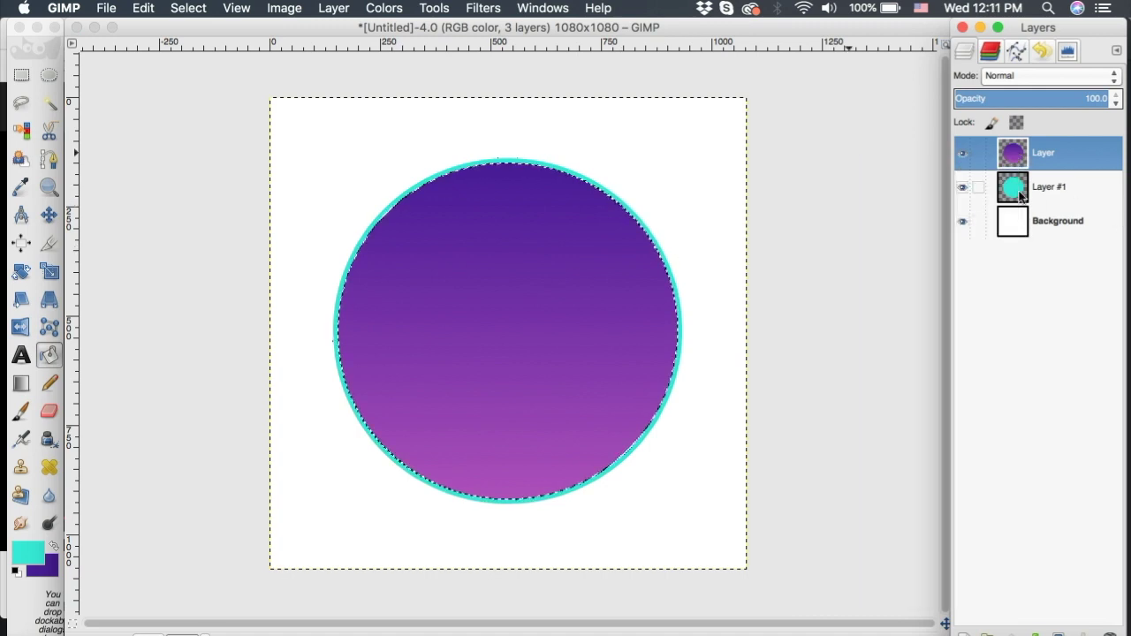
{"action": "left_click", "coordinate": [1023, 192]}
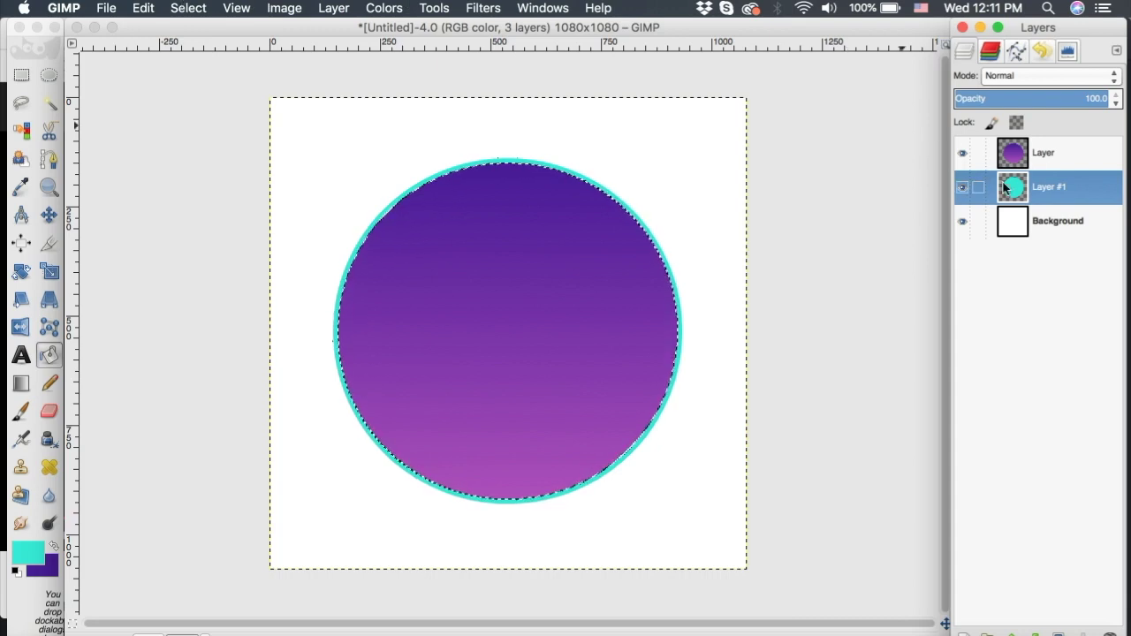
{"action": "left_click", "coordinate": [187, 7]}
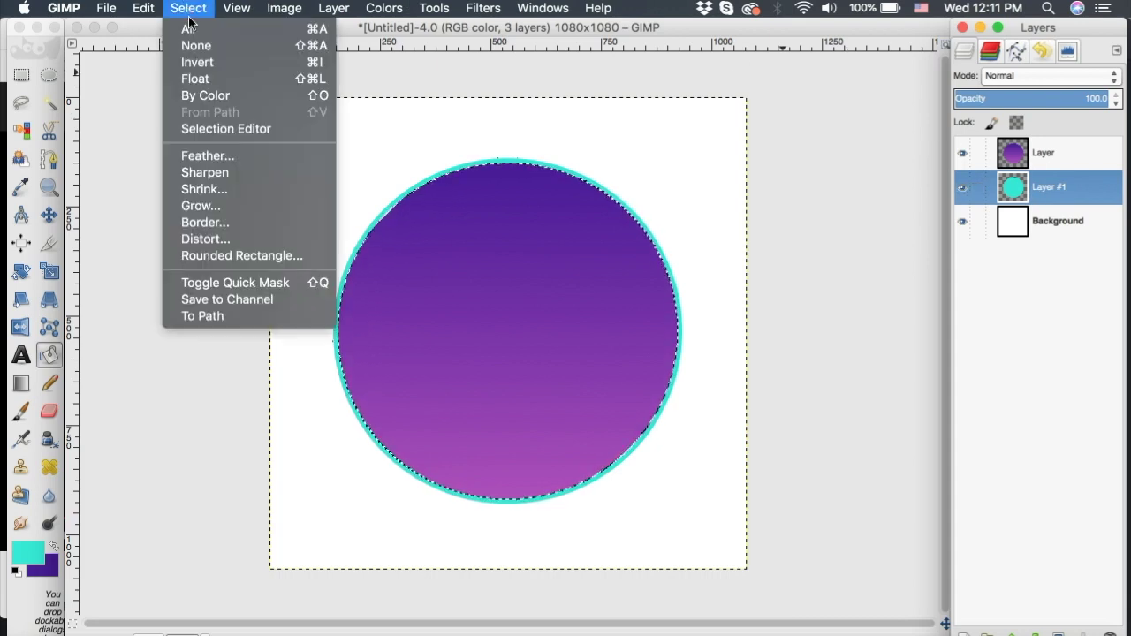
{"action": "mouse_move", "coordinate": [144, 8]}
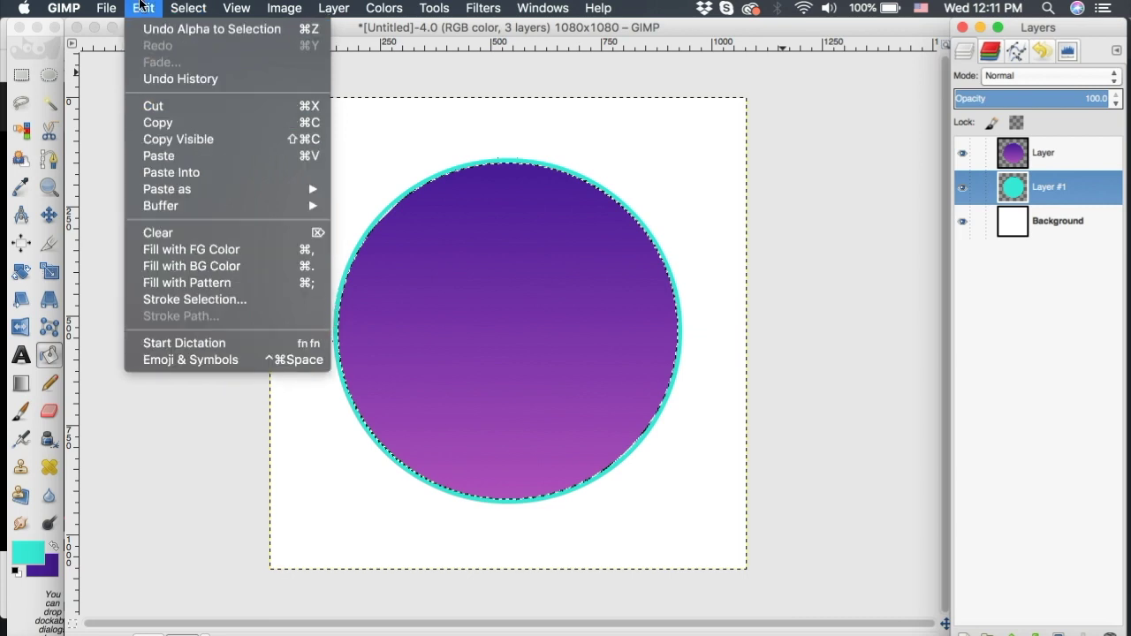
{"action": "left_click", "coordinate": [160, 106]}
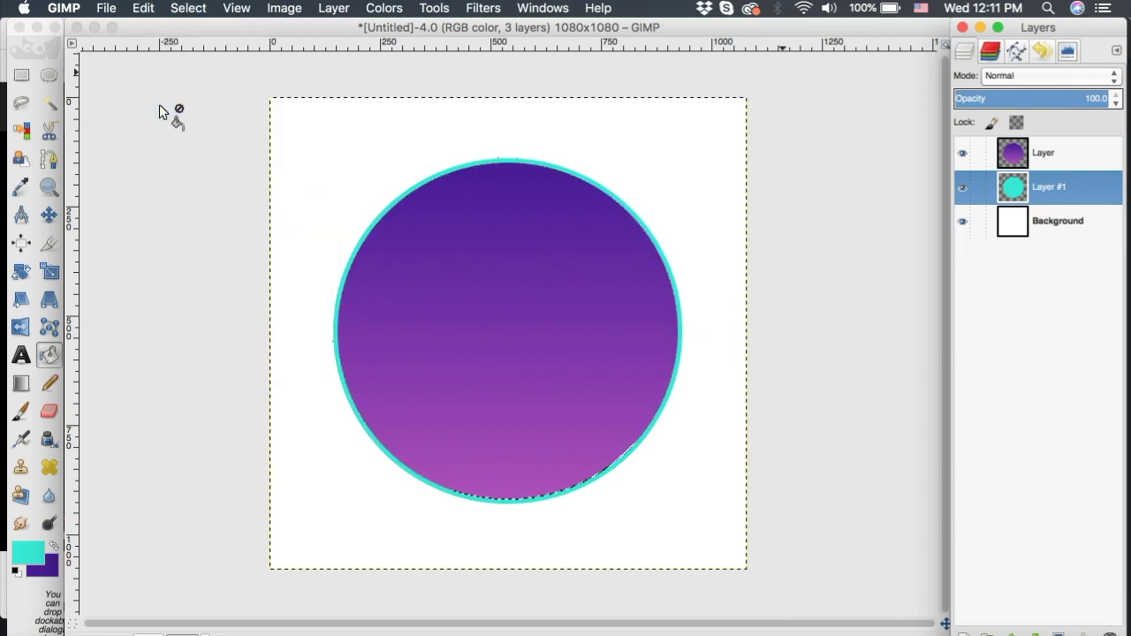
{"action": "left_click", "coordinate": [180, 7]}
{"action": "left_click", "coordinate": [186, 40]}
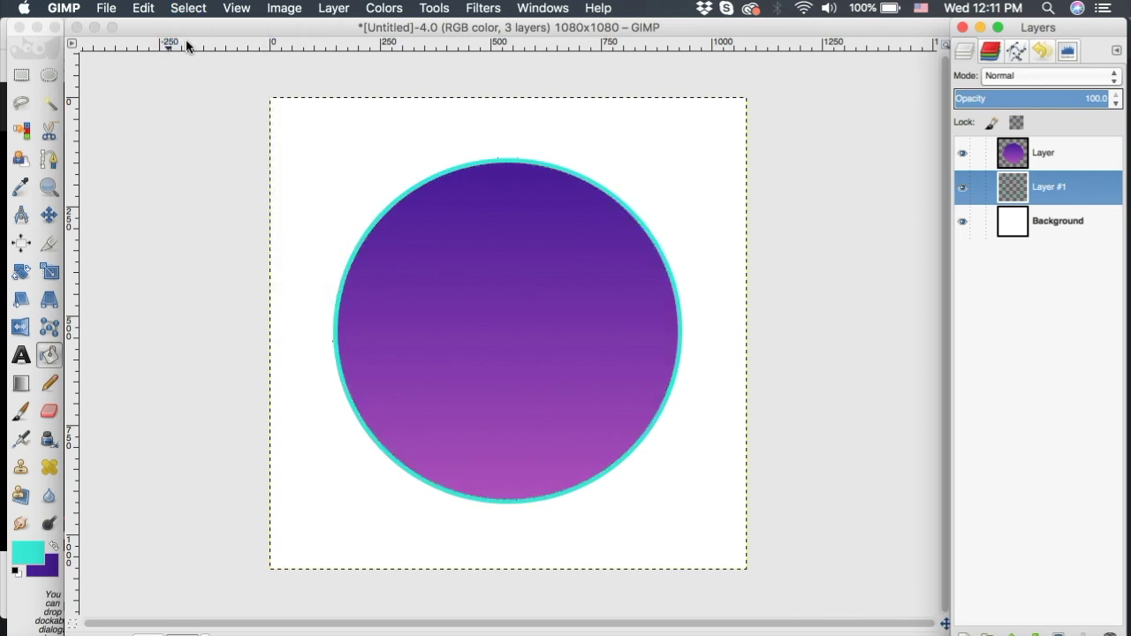
Duplicate the cyan ring layer and move both ring layers above the purple circle layer
{"action": "right_click", "coordinate": [1027, 188]}
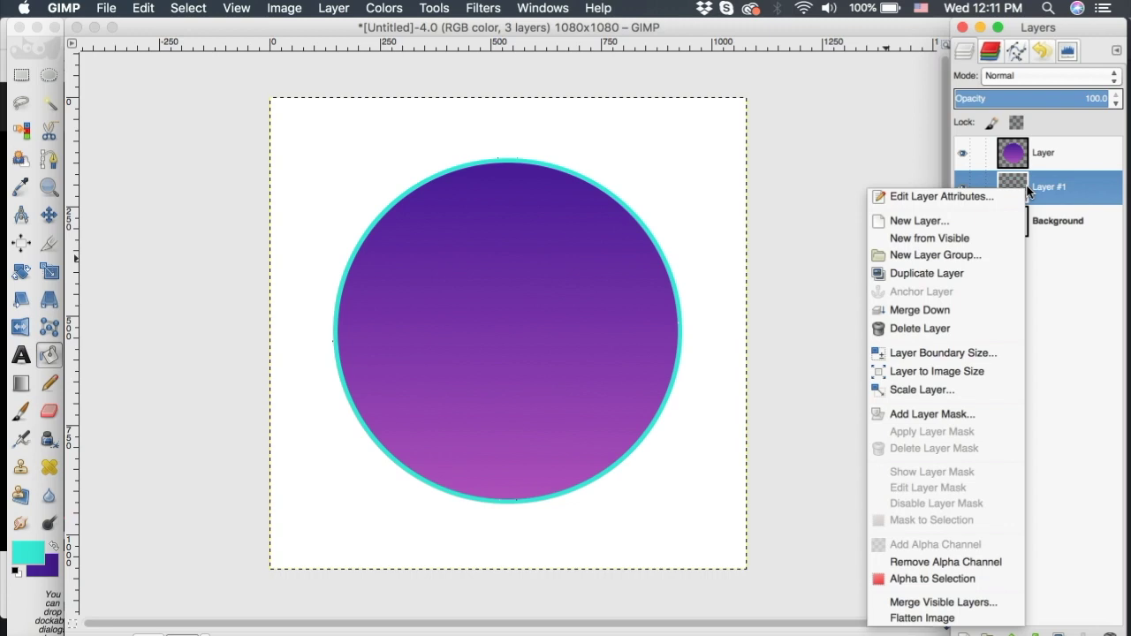
{"action": "left_click", "coordinate": [981, 275]}
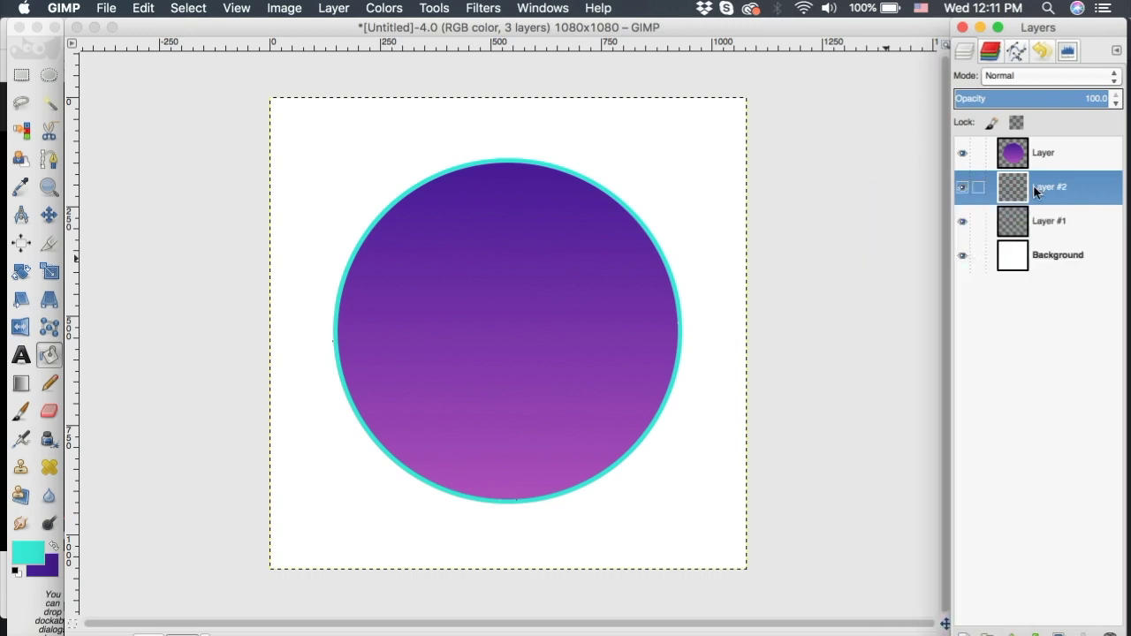
{"action": "left_click_drag", "start_coordinate": [1033, 185], "coordinate": [1043, 152]}
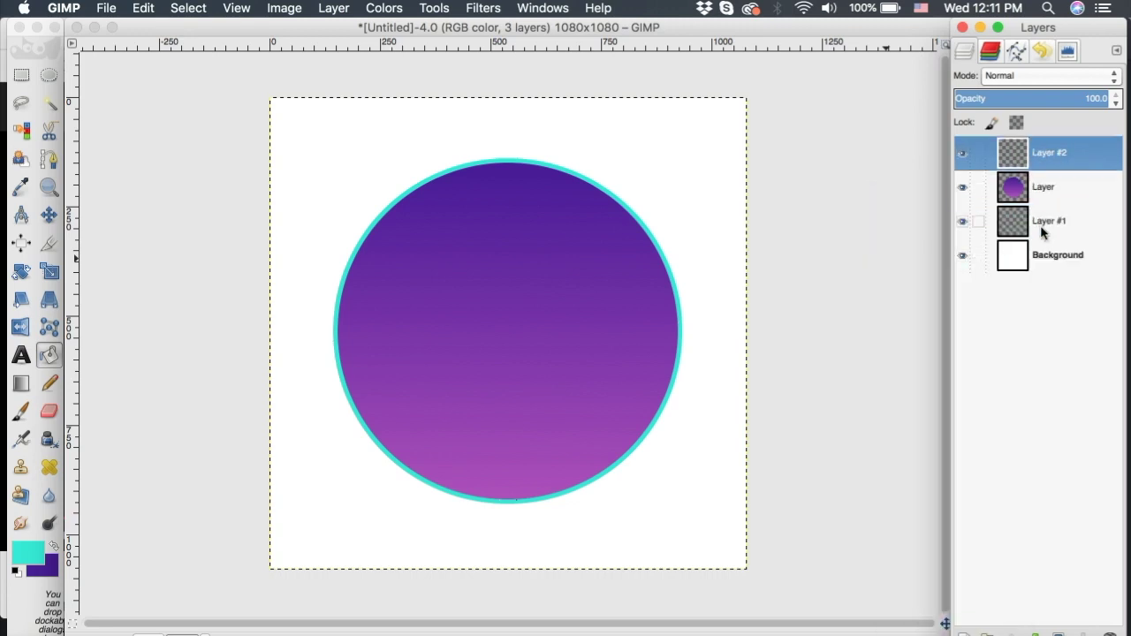
{"action": "left_click_drag", "start_coordinate": [1046, 223], "coordinate": [1044, 184]}
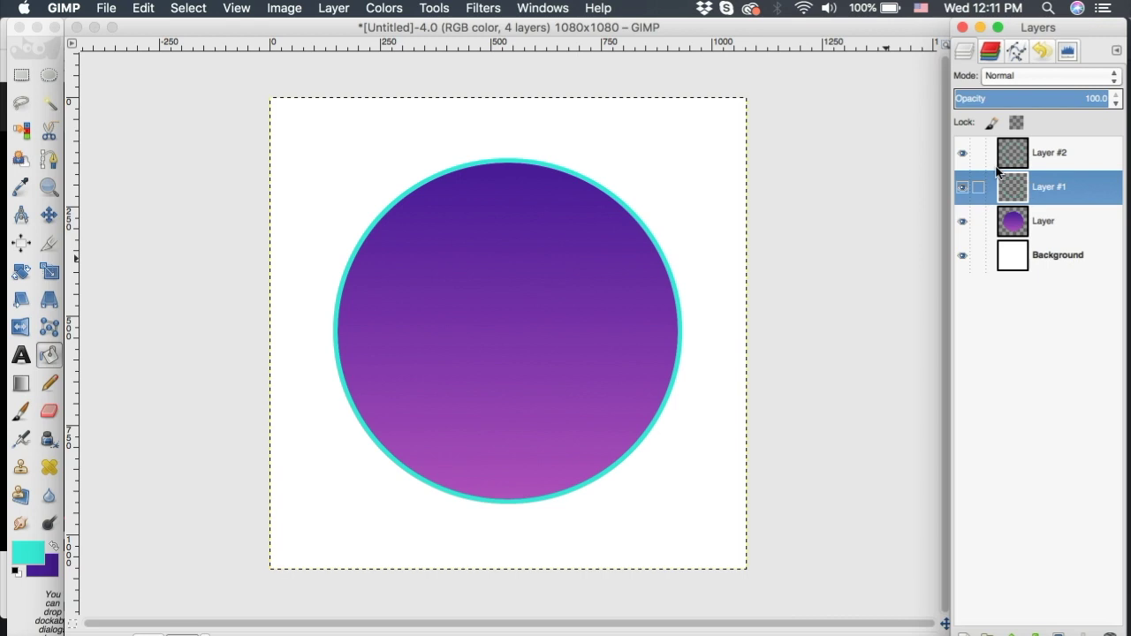
Apply a 10 px Gaussian Blur to Layer #1's cyan ring for a soft glow
{"action": "left_click", "coordinate": [485, 7]}
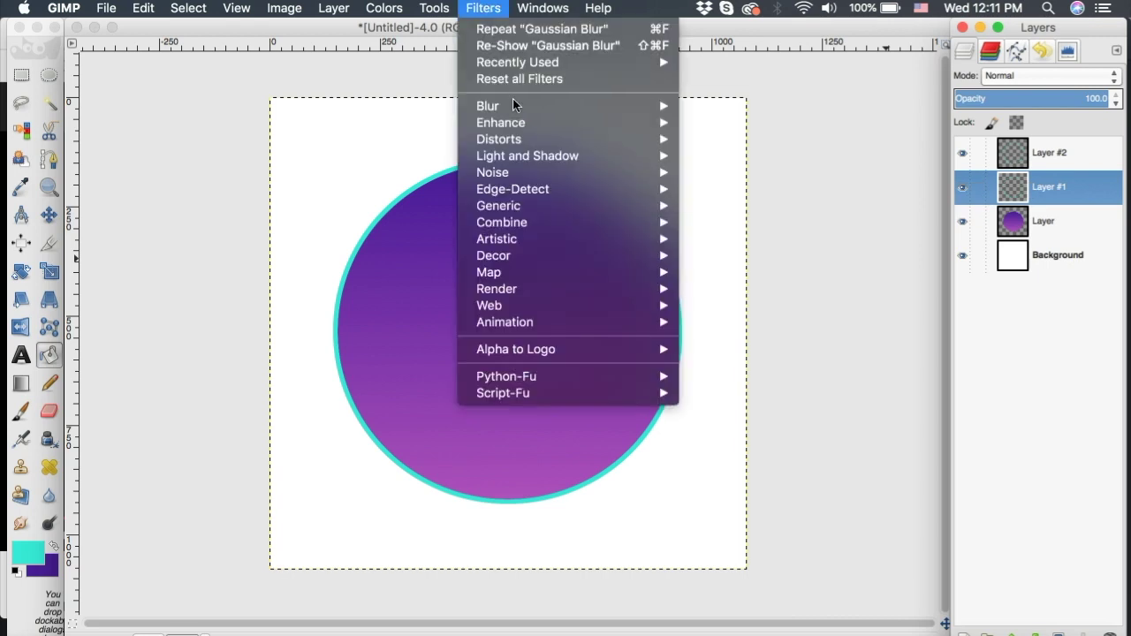
{"action": "mouse_move", "coordinate": [514, 106]}
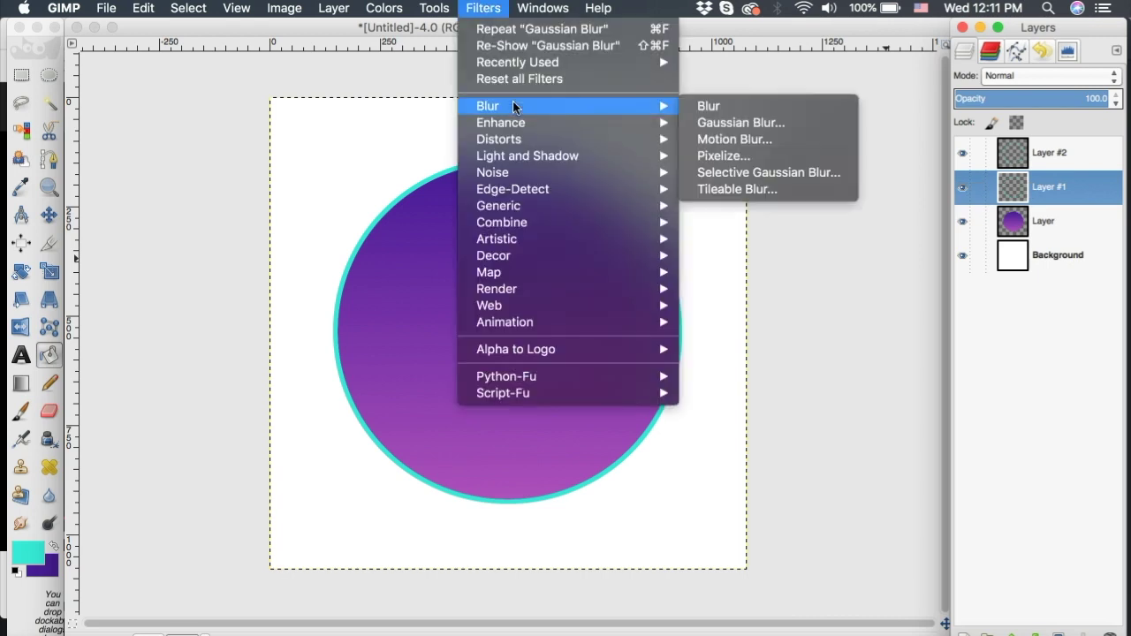
{"action": "left_click", "coordinate": [746, 121]}
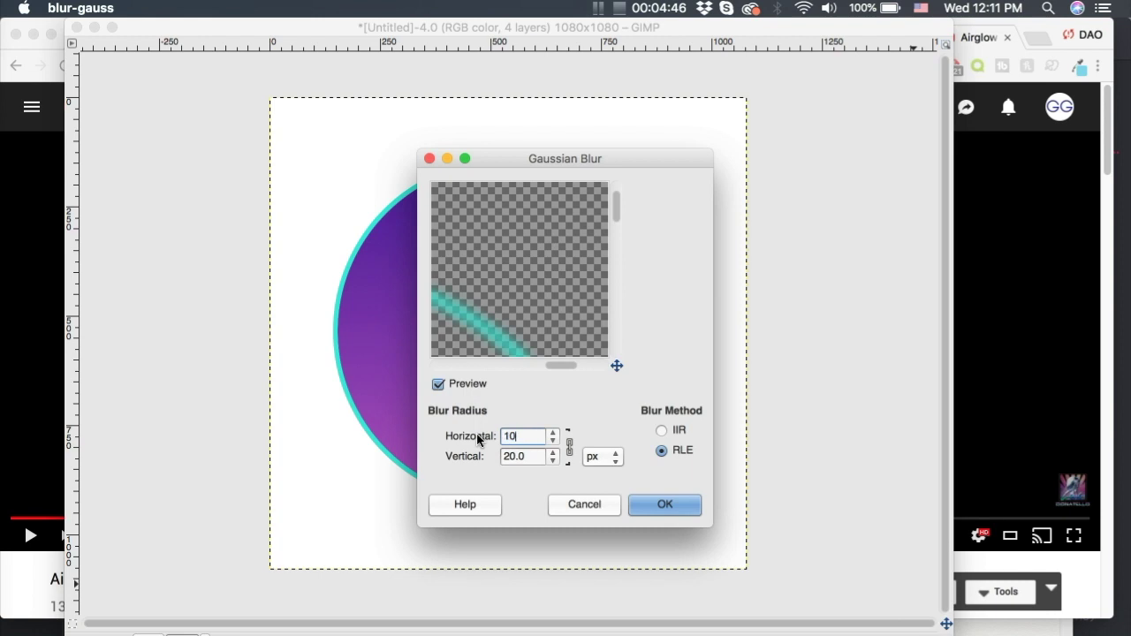
{"action": "left_click", "coordinate": [534, 456]}
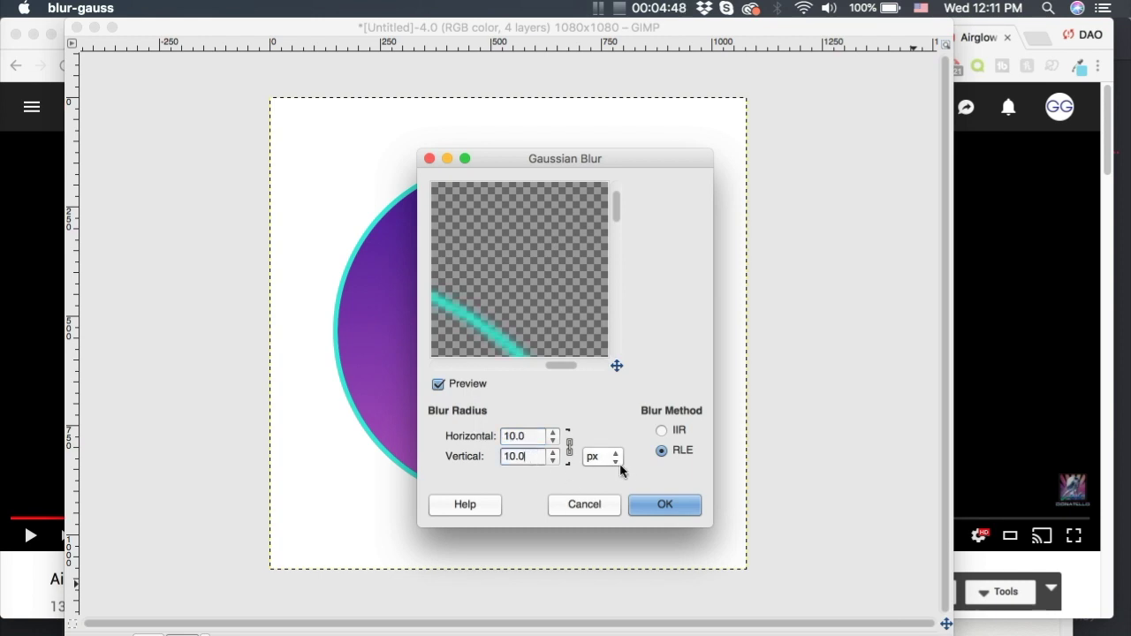
{"action": "left_click", "coordinate": [663, 505]}
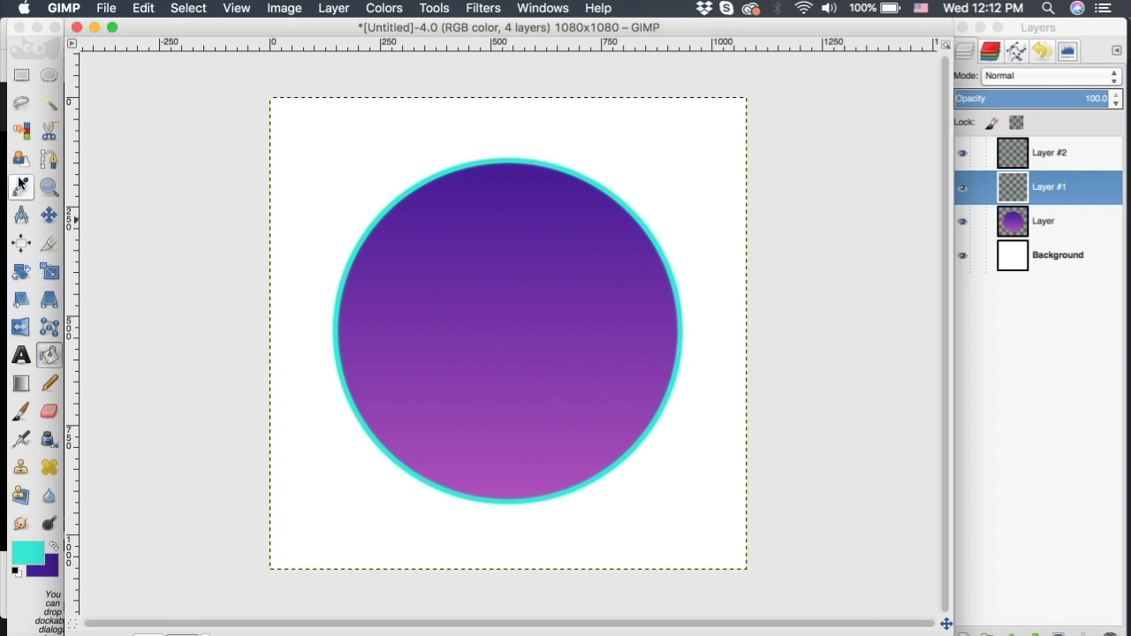
Draw a smaller circular selection centred inside the badge
{"action": "left_click", "coordinate": [48, 78]}
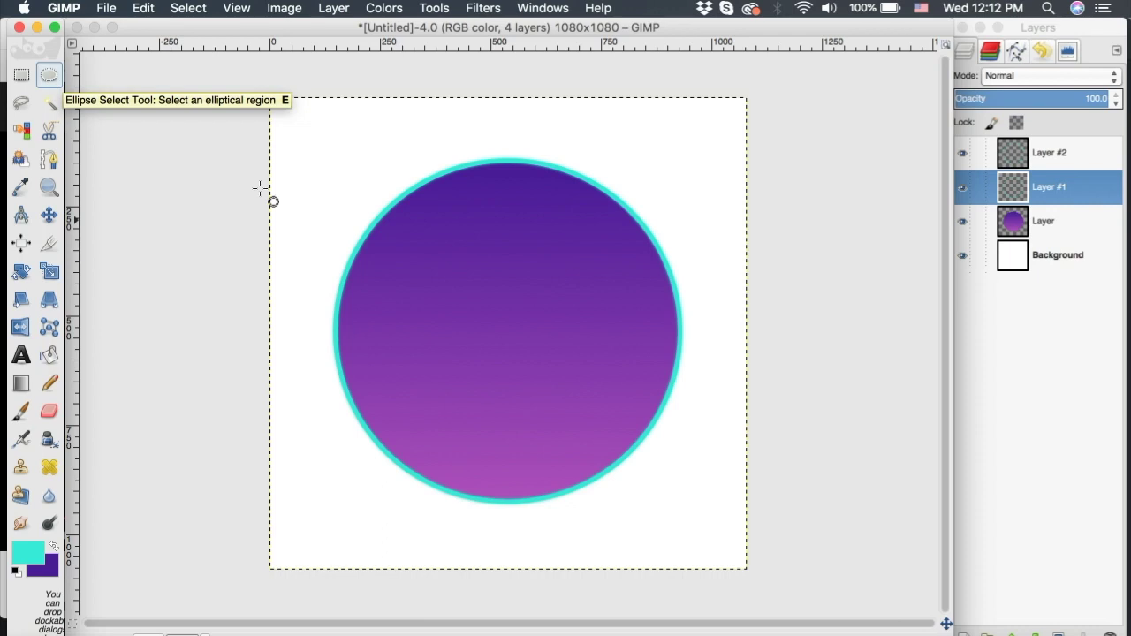
{"action": "left_click_drag", "start_coordinate": [429, 247], "coordinate": [587, 431]}
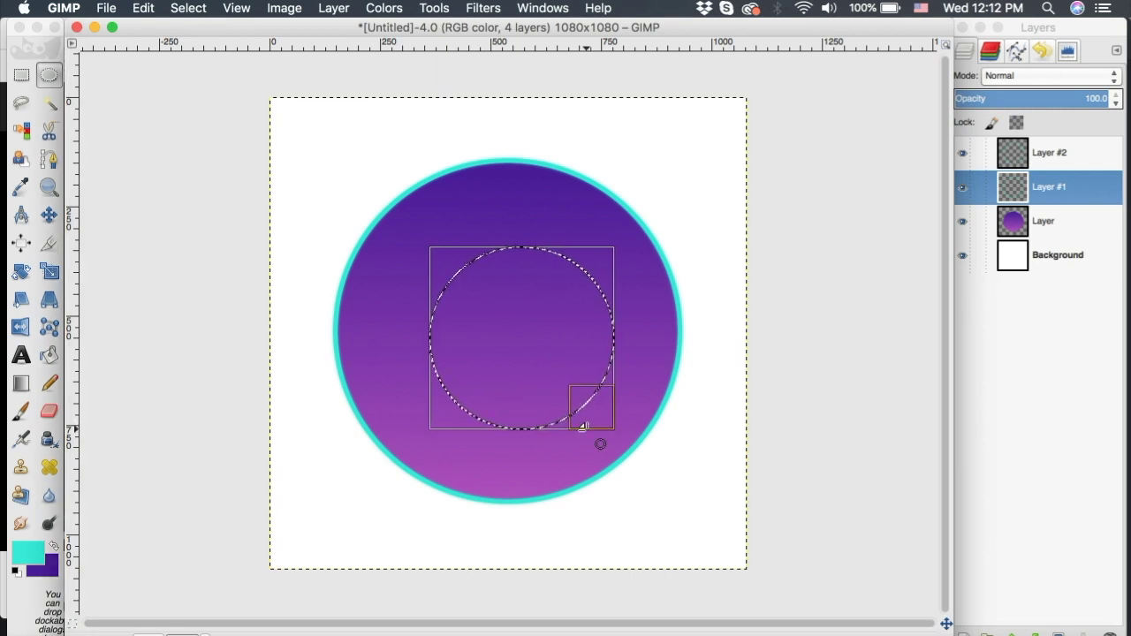
{"action": "left_click_drag", "start_coordinate": [552, 339], "coordinate": [535, 360]}
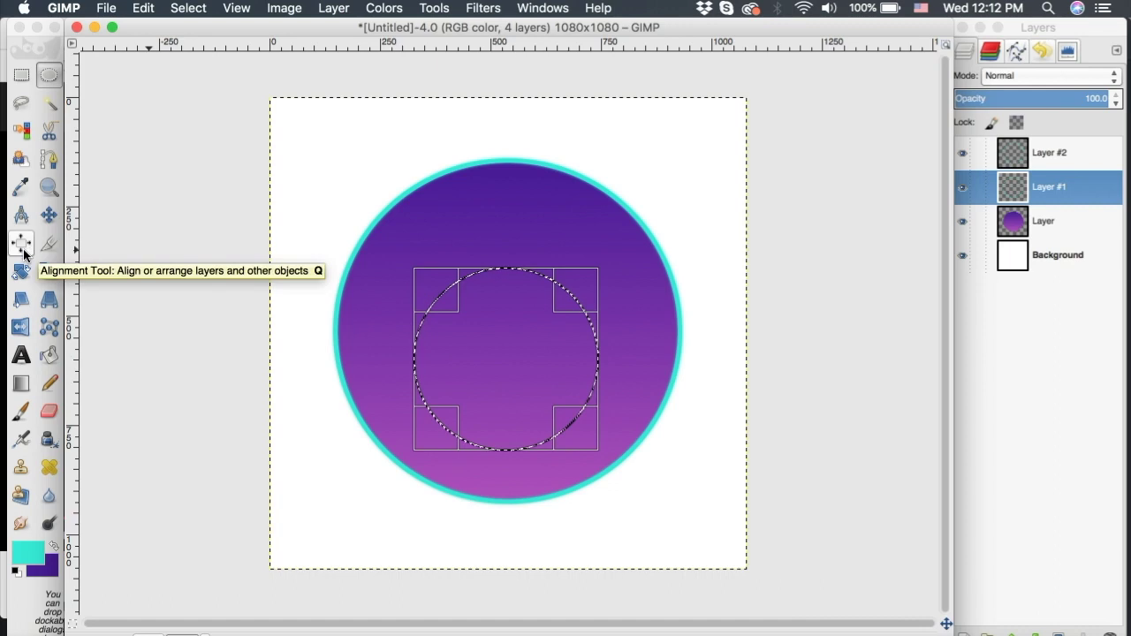
{"action": "left_click_drag", "start_coordinate": [500, 359], "coordinate": [504, 360]}
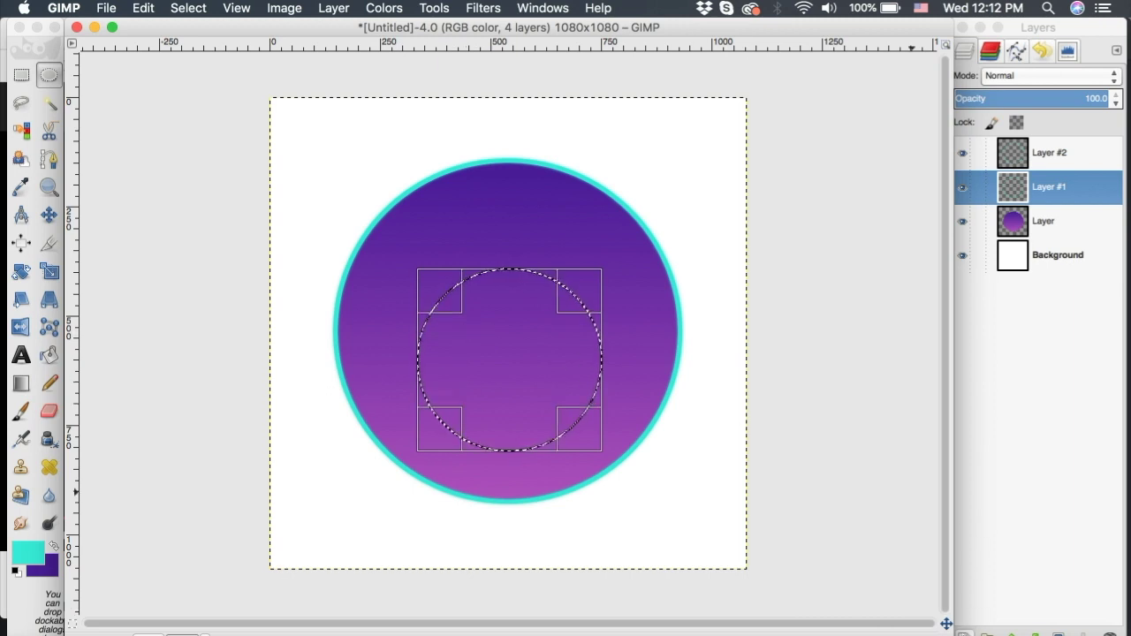
Add a new transparent Layer #3 and move it to the top of the stack
{"action": "key", "text": "shift+super+n"}
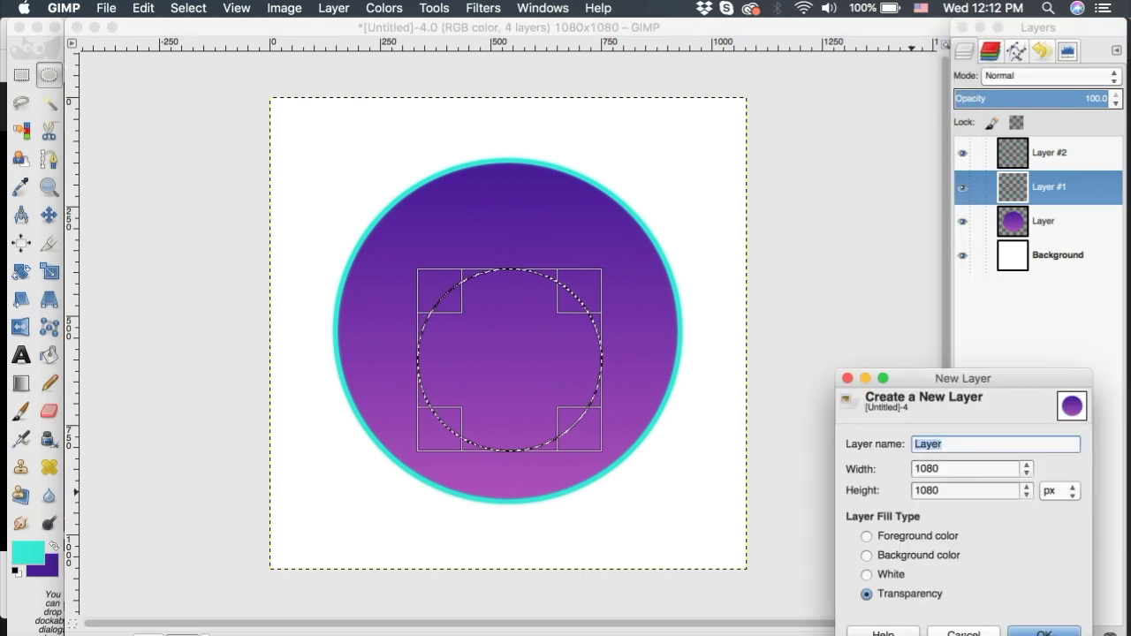
{"action": "key", "text": "Return"}
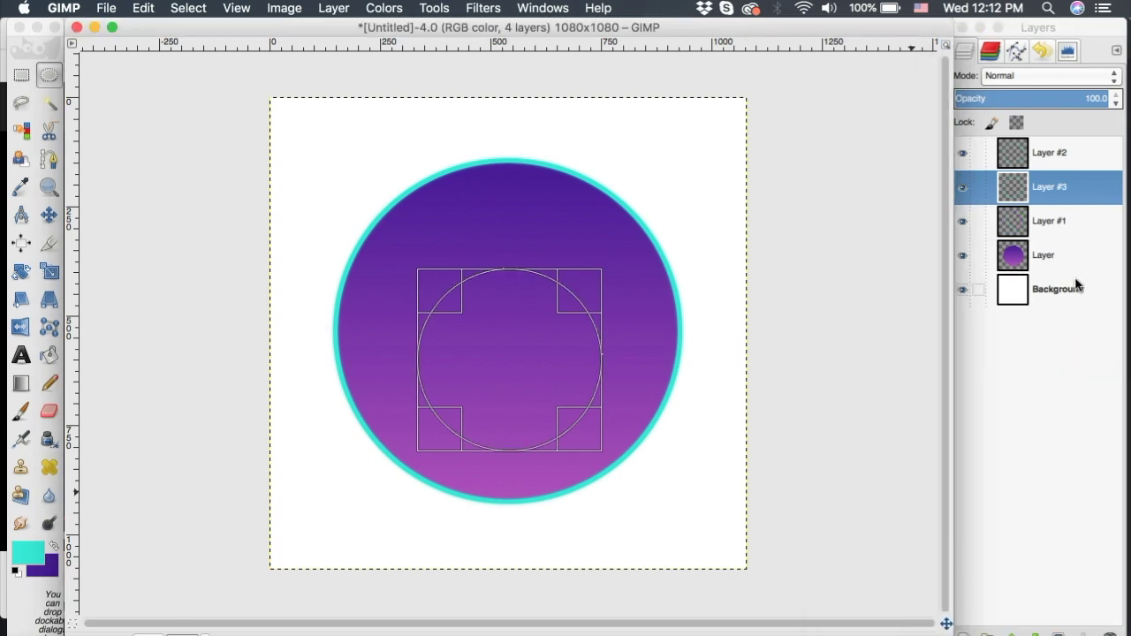
{"action": "left_click_drag", "start_coordinate": [1060, 187], "coordinate": [1062, 146]}
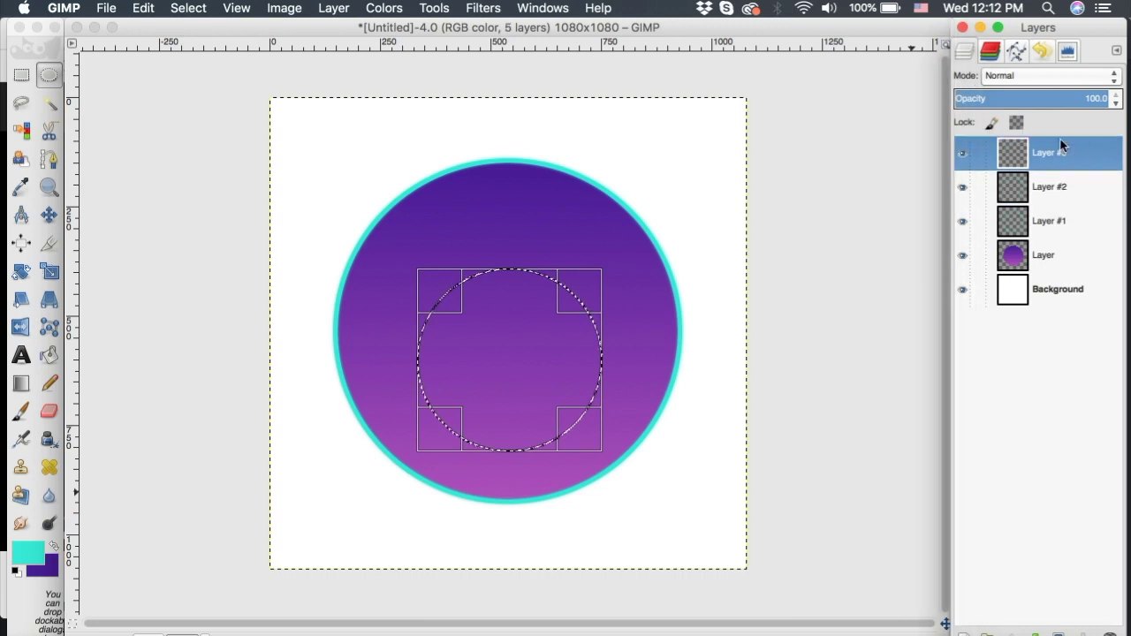
{"action": "left_click", "coordinate": [21, 387]}
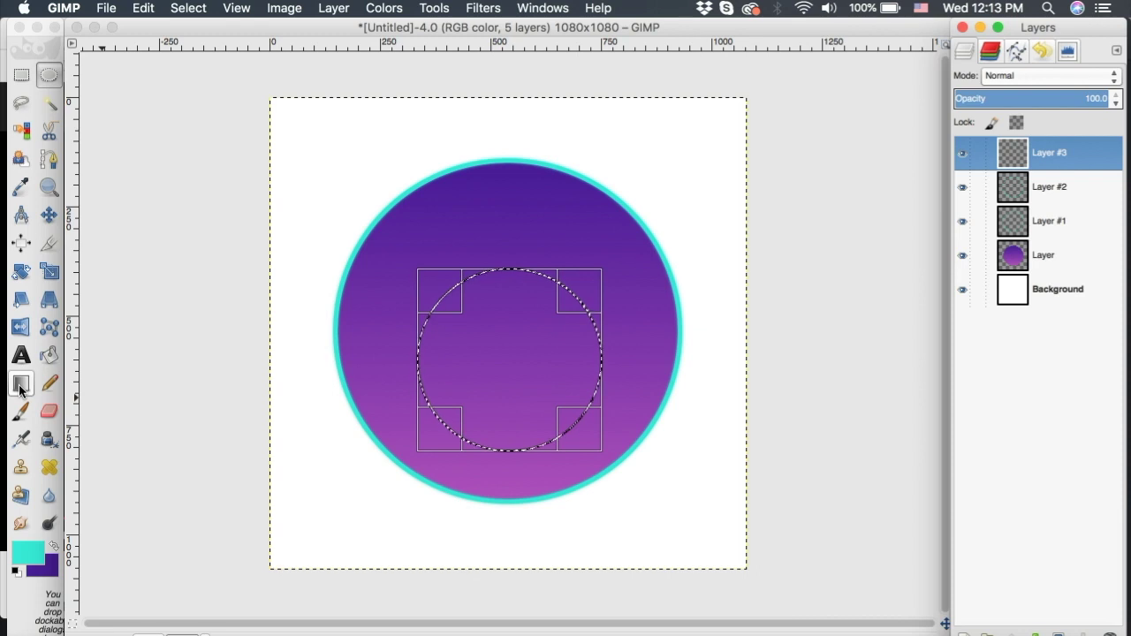
Set the foreground colour to yellow #f2df3b and the background to orange #ed5020
{"action": "left_click", "coordinate": [24, 555]}
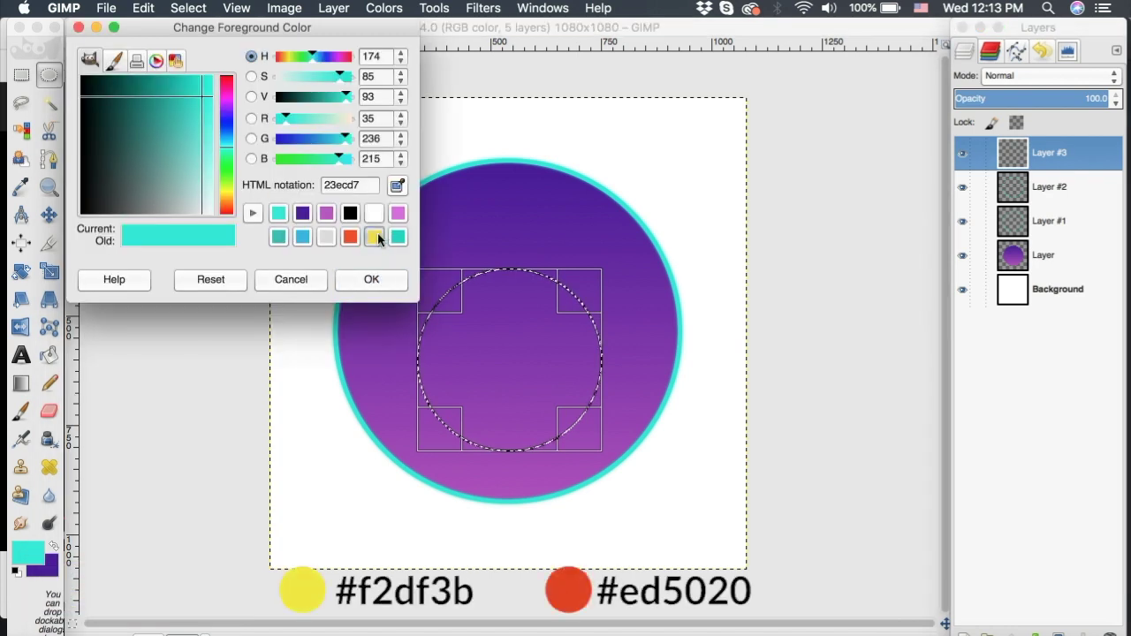
{"action": "left_click", "coordinate": [374, 236]}
{"action": "left_click", "coordinate": [366, 279]}
{"action": "left_click", "coordinate": [52, 573]}
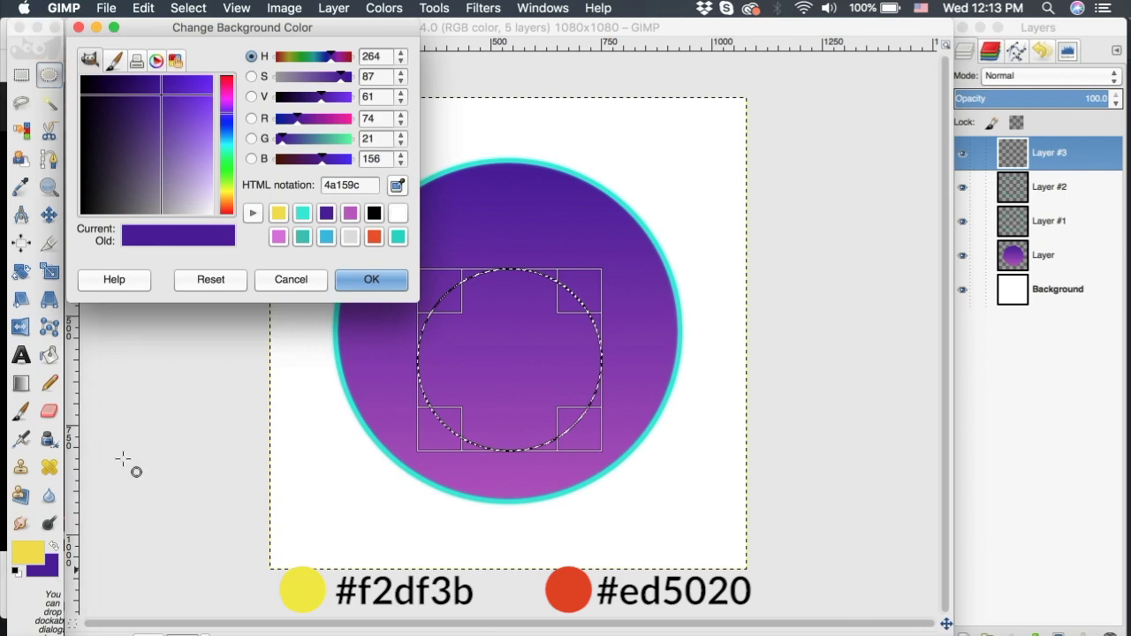
{"action": "left_click", "coordinate": [374, 237]}
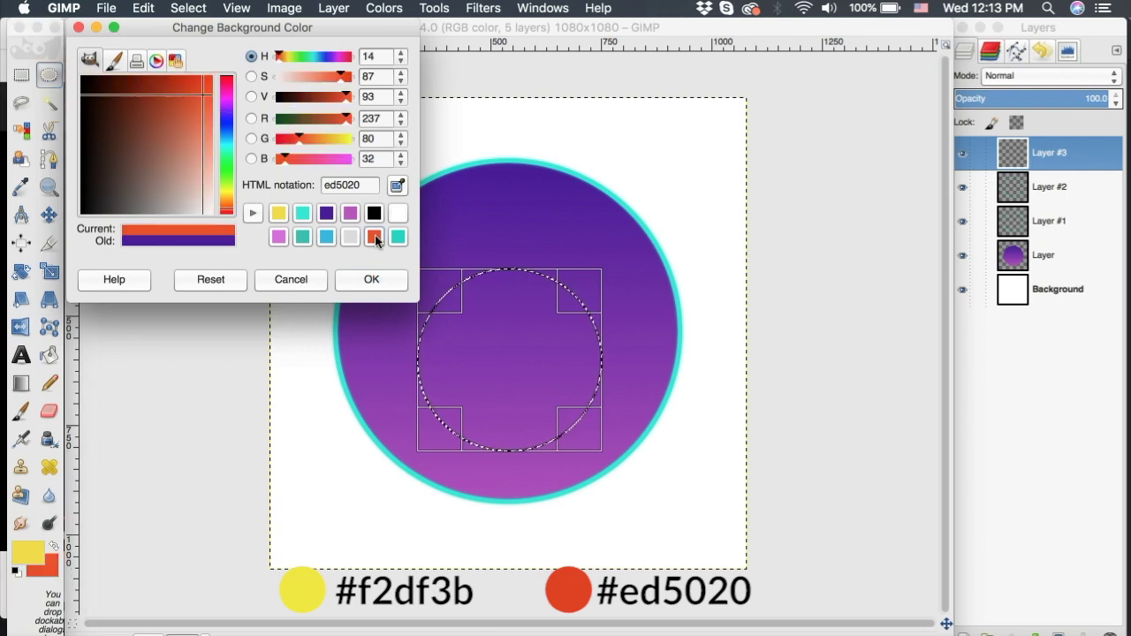
{"action": "left_click", "coordinate": [371, 279]}
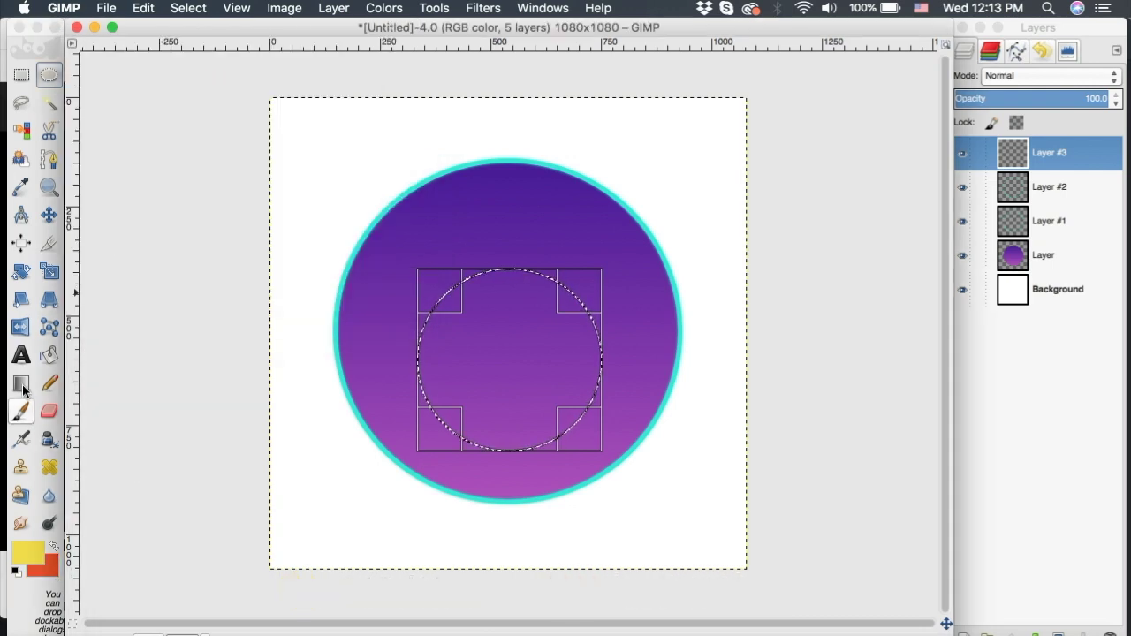
Fill the inner circle with a gradient, orange at top to yellow at bottom
{"action": "double_click", "coordinate": [24, 382]}
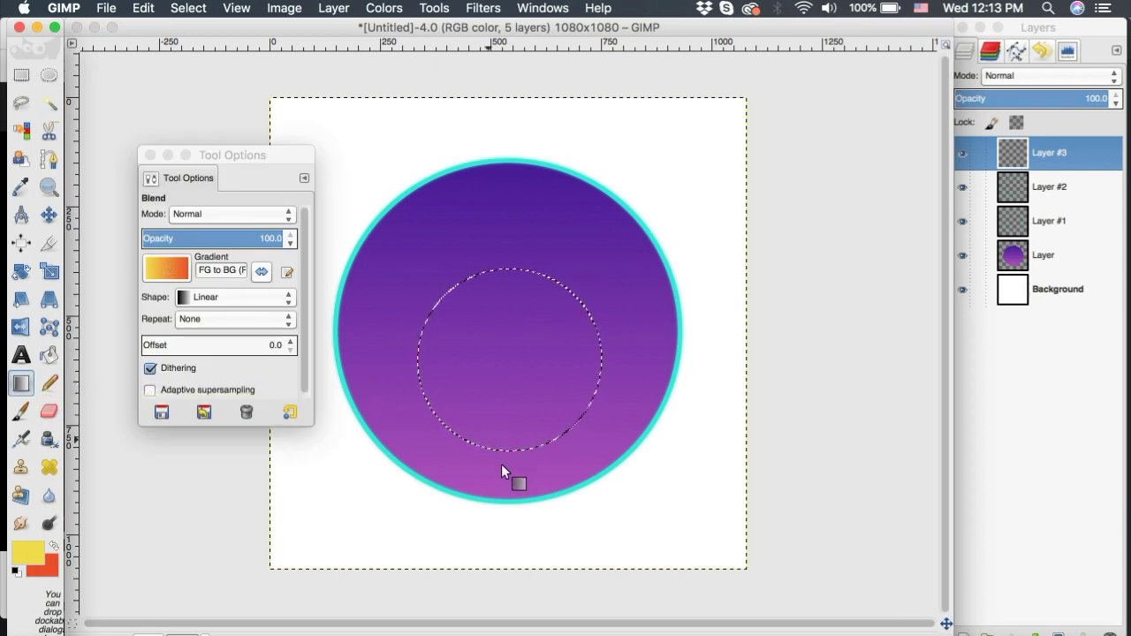
{"action": "left_click_drag", "start_coordinate": [507, 471], "coordinate": [517, 223]}
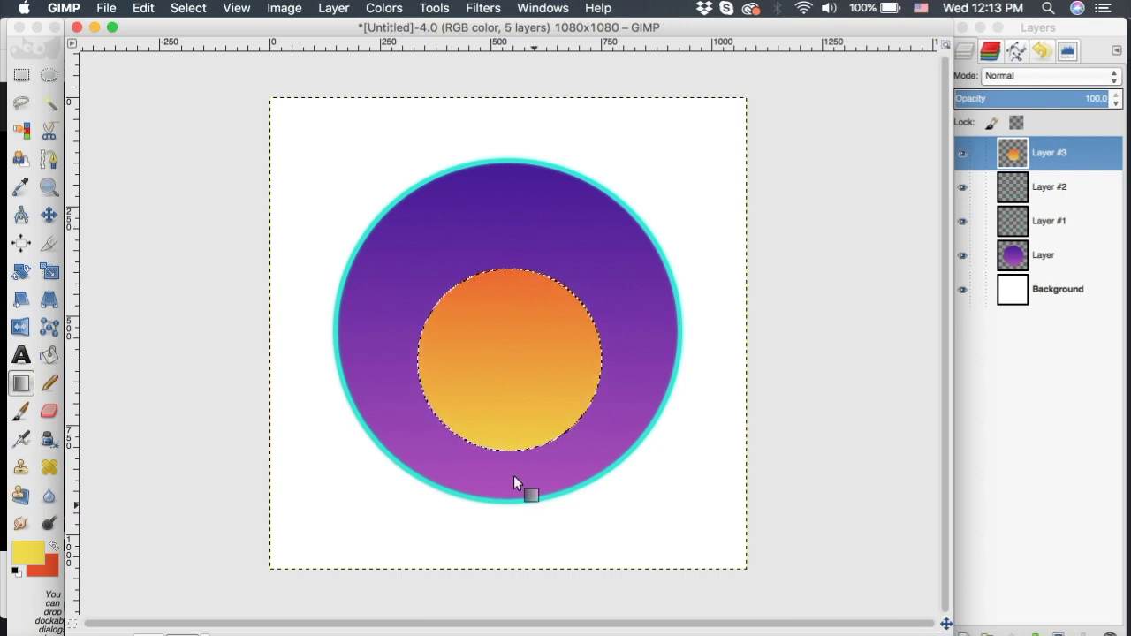
{"action": "left_click", "coordinate": [191, 8]}
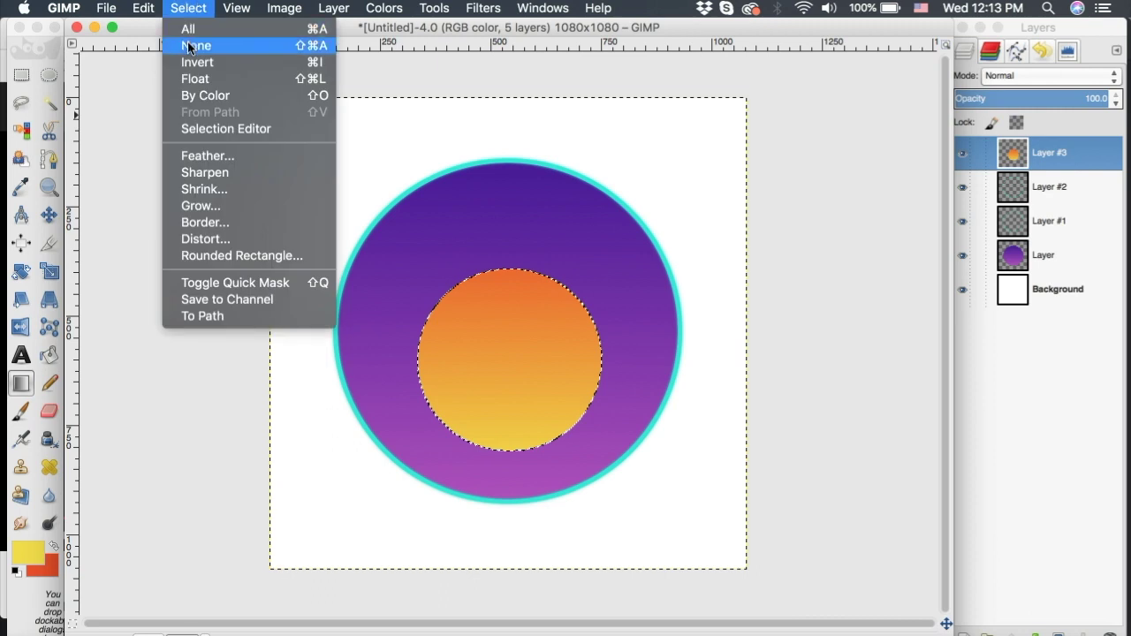
Cut the first two thin horizontal bands out of the lower half of the sun
{"action": "left_click", "coordinate": [191, 46]}
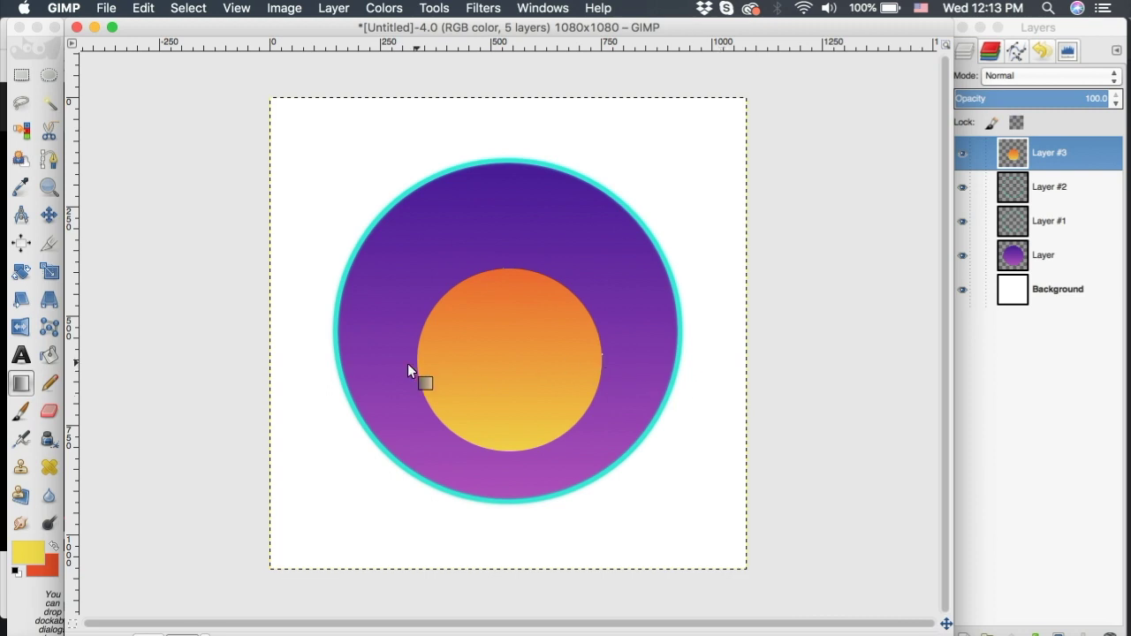
{"action": "left_click", "coordinate": [22, 76]}
{"action": "left_click_drag", "start_coordinate": [404, 370], "coordinate": [618, 383]}
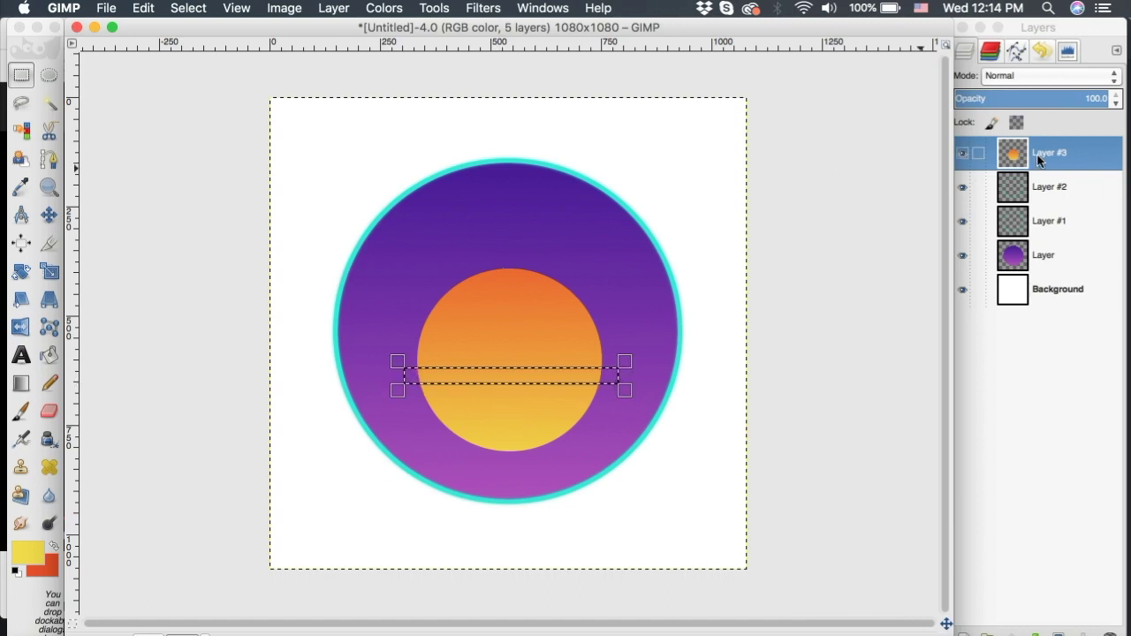
{"action": "left_click", "coordinate": [145, 9]}
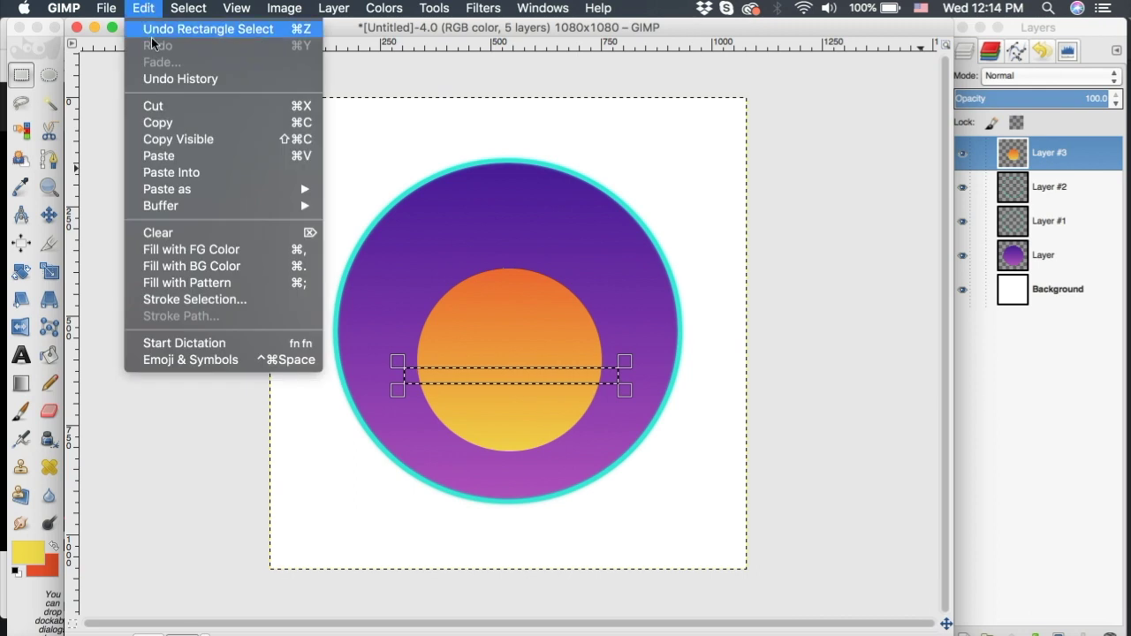
{"action": "left_click", "coordinate": [165, 106]}
{"action": "left_click_drag", "start_coordinate": [449, 387], "coordinate": [449, 404]}
{"action": "mouse_move", "coordinate": [524, 416]}
{"action": "left_mouse_down"}
{"action": "mouse_move", "coordinate": [542, 418]}
{"action": "mouse_move", "coordinate": [542, 405]}
{"action": "left_mouse_up"}
{"action": "left_click", "coordinate": [146, 8]}
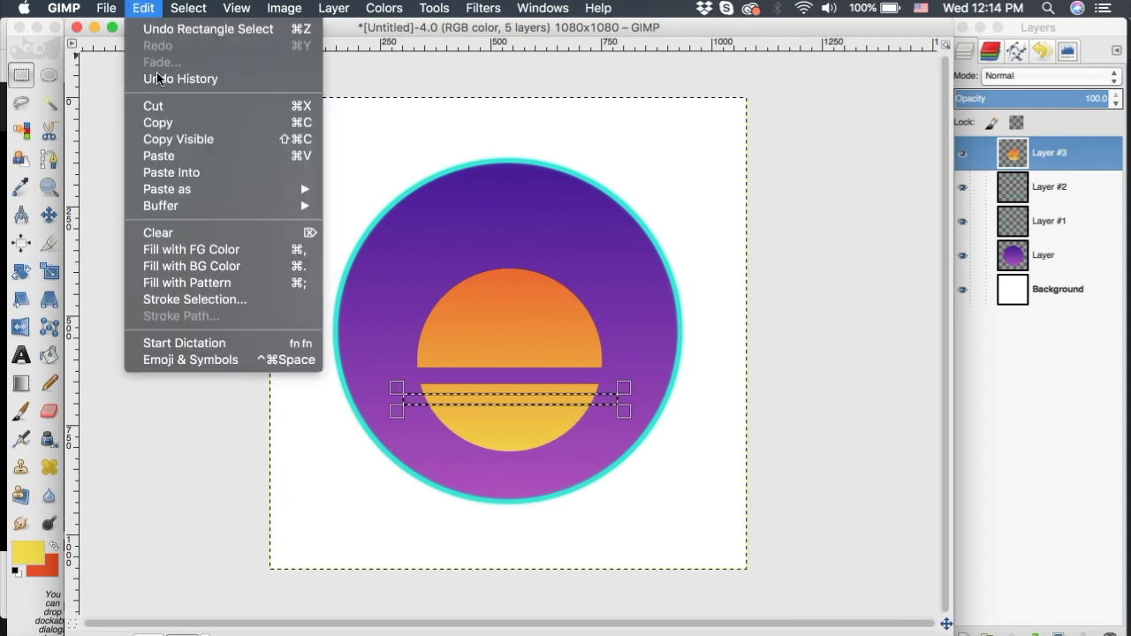
{"action": "left_click", "coordinate": [161, 106]}
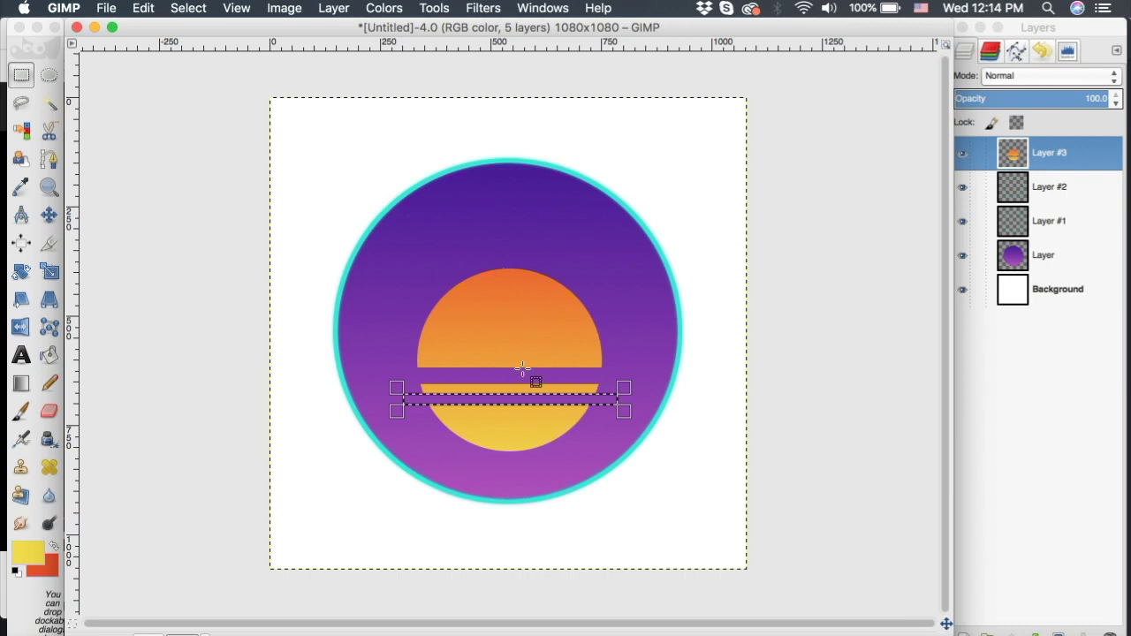
Cut two more lower bands from the sun, then make the Background layer active
{"action": "left_click_drag", "start_coordinate": [519, 402], "coordinate": [536, 441]}
{"action": "left_click", "coordinate": [141, 7]}
{"action": "left_click", "coordinate": [162, 106]}
{"action": "left_click", "coordinate": [141, 7]}
{"action": "left_click", "coordinate": [167, 104]}
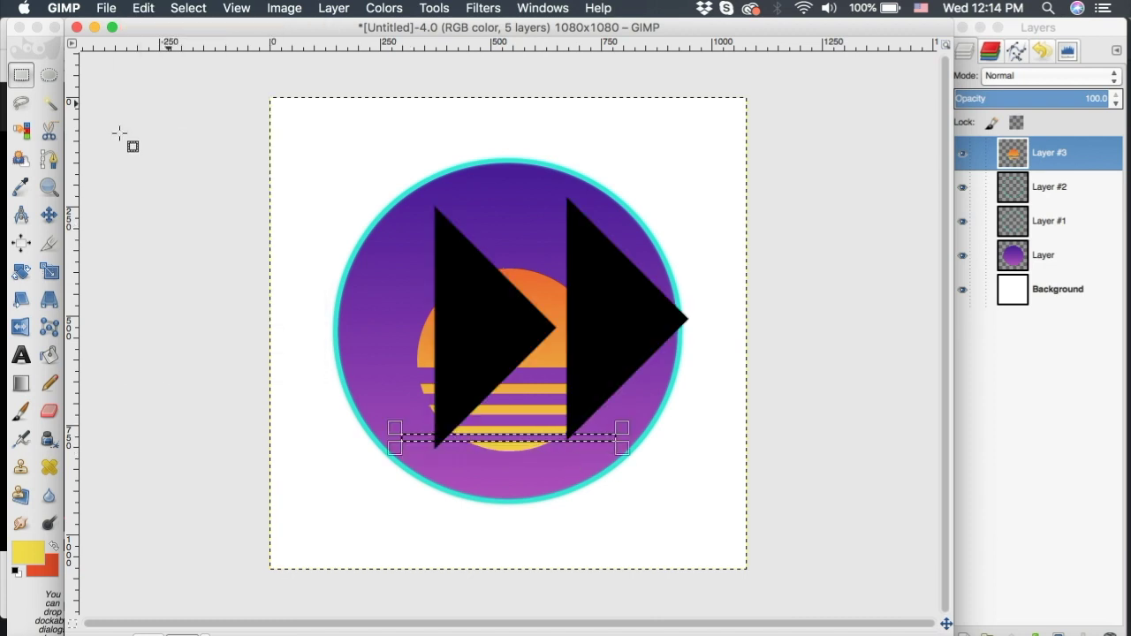
{"action": "left_click", "coordinate": [50, 221]}
{"action": "left_click", "coordinate": [1064, 294]}
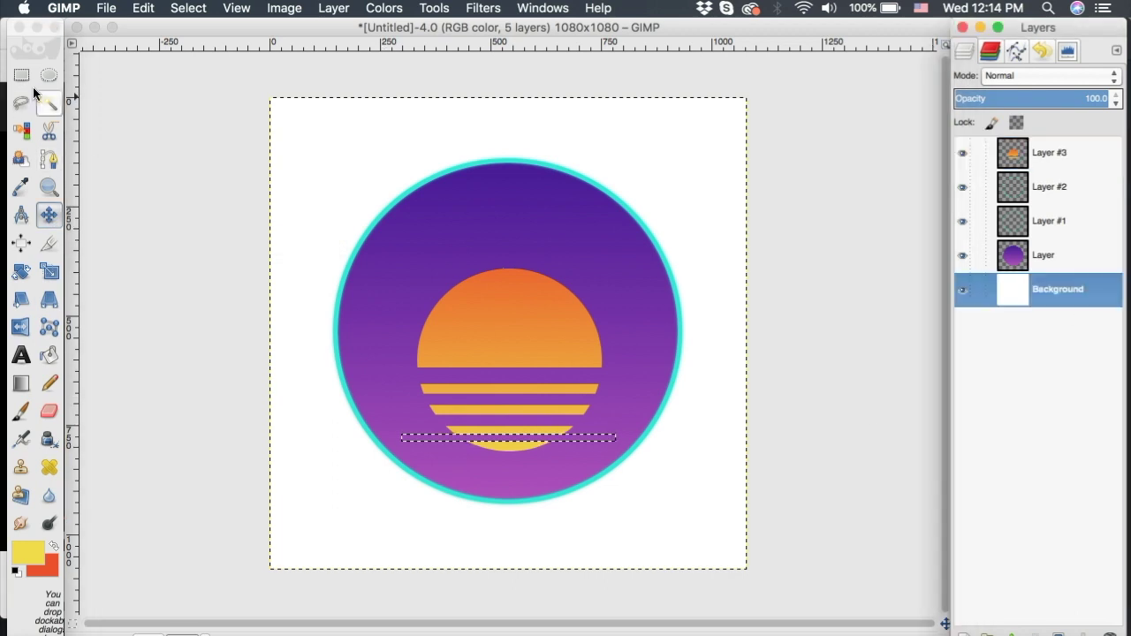
{"action": "left_click", "coordinate": [181, 7]}
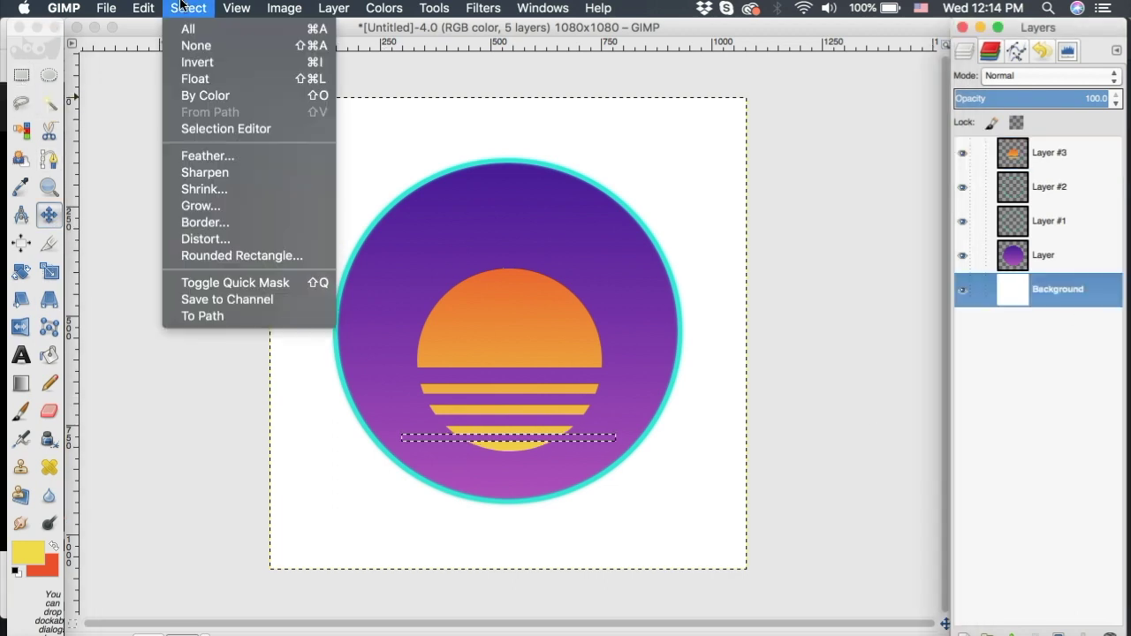
Clear the selection and start a mountain path up the left slope to the central peak
{"action": "left_click", "coordinate": [191, 45]}
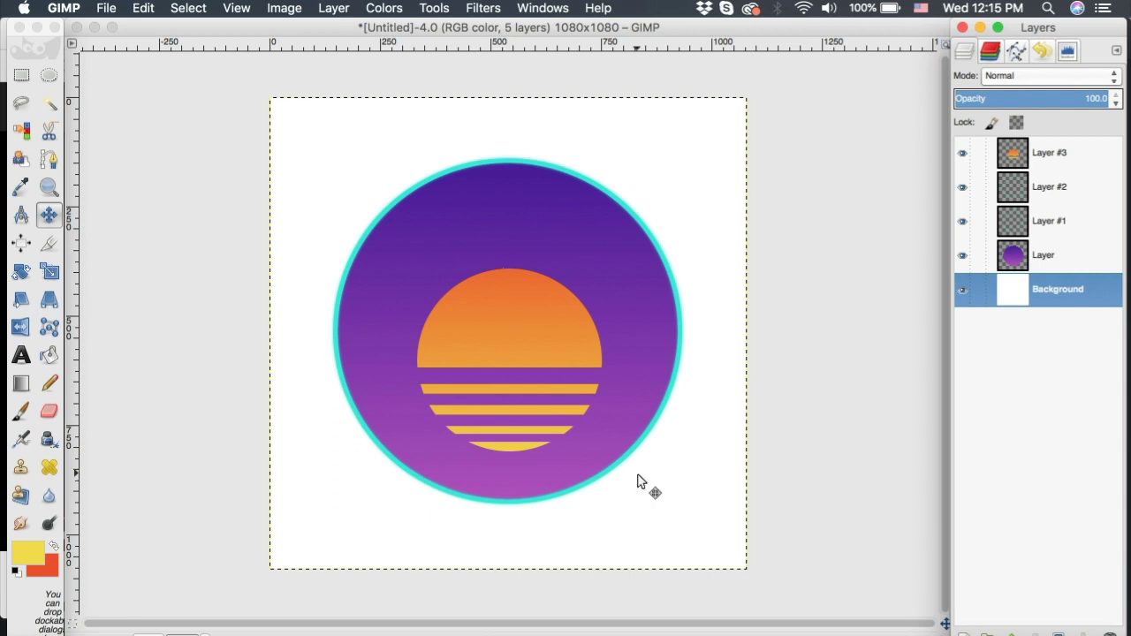
{"action": "left_click", "coordinate": [45, 168]}
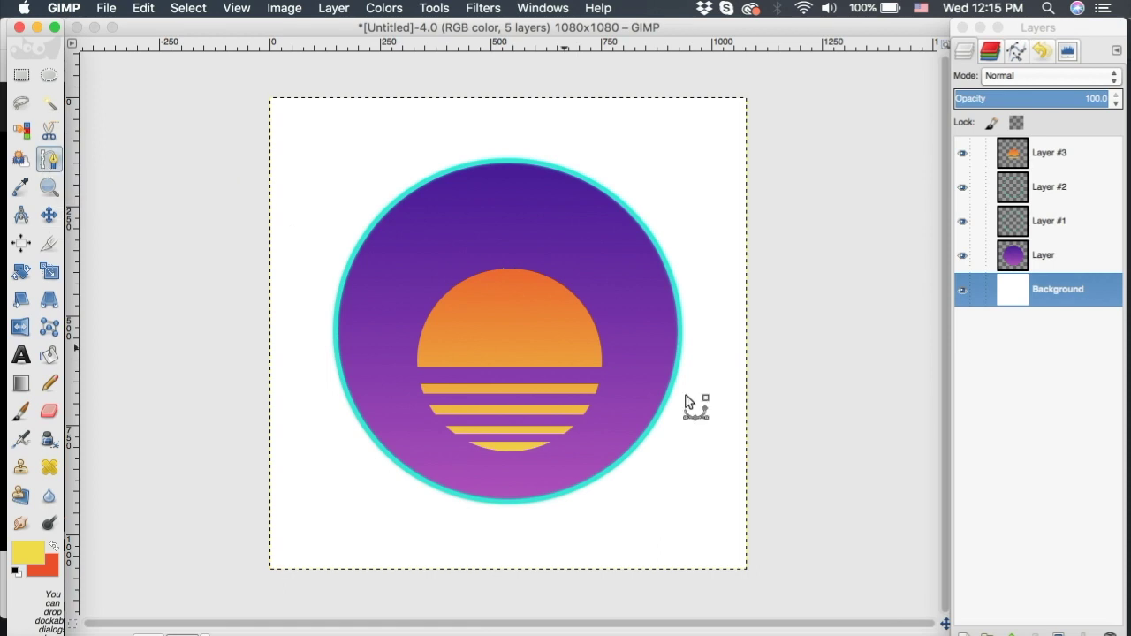
{"action": "left_click", "coordinate": [372, 471]}
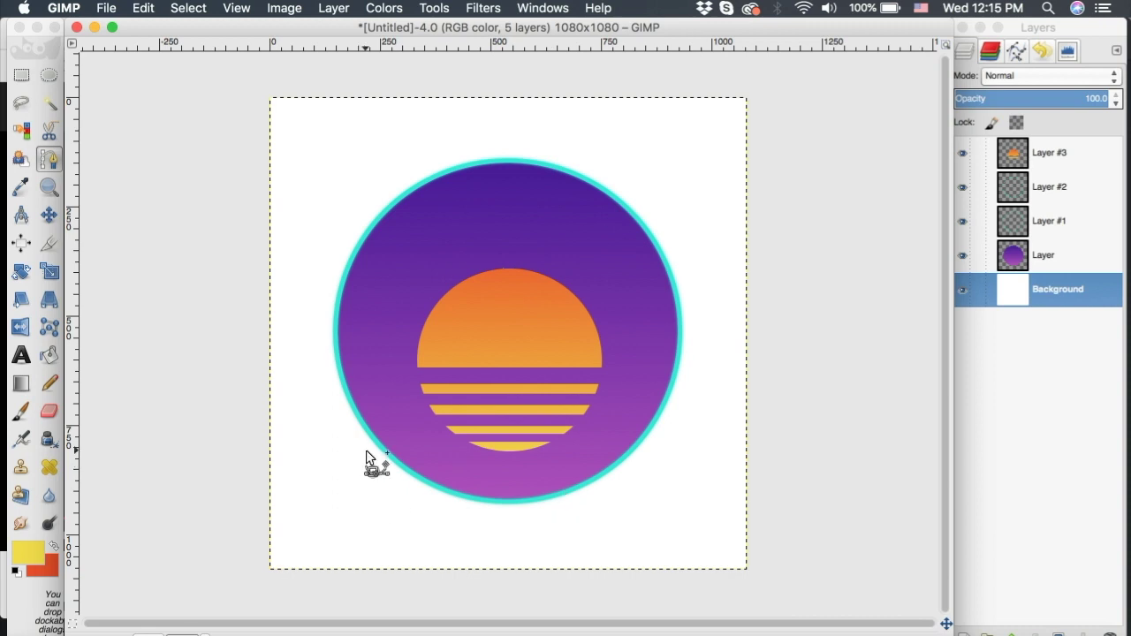
{"action": "left_click", "coordinate": [401, 440]}
{"action": "left_click", "coordinate": [448, 433]}
{"action": "left_click", "coordinate": [458, 437]}
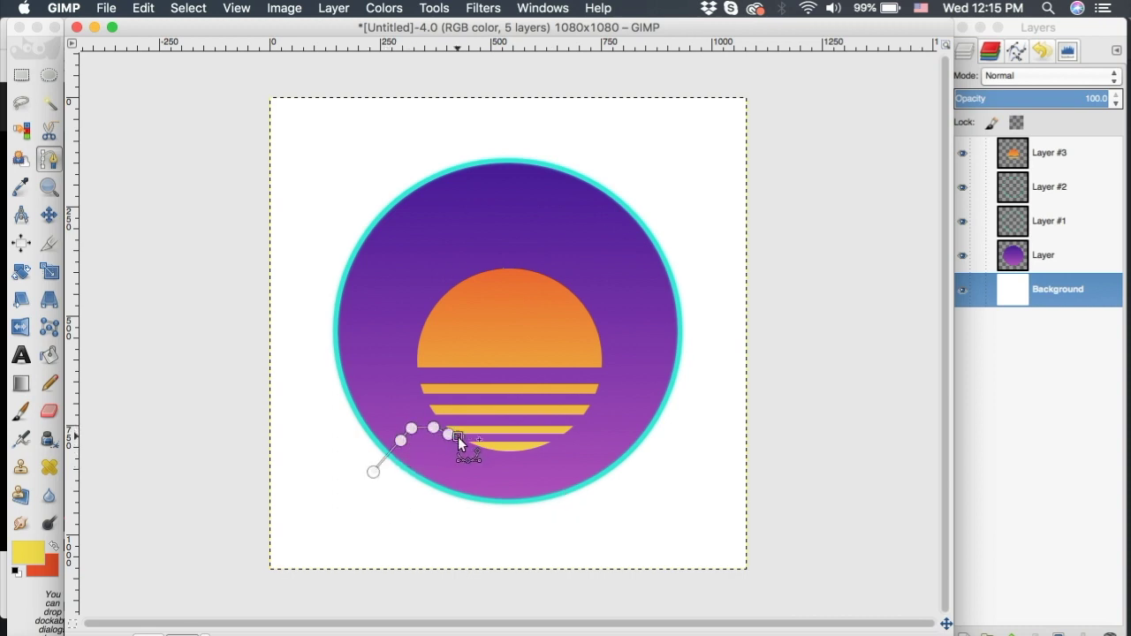
{"action": "left_click", "coordinate": [506, 395]}
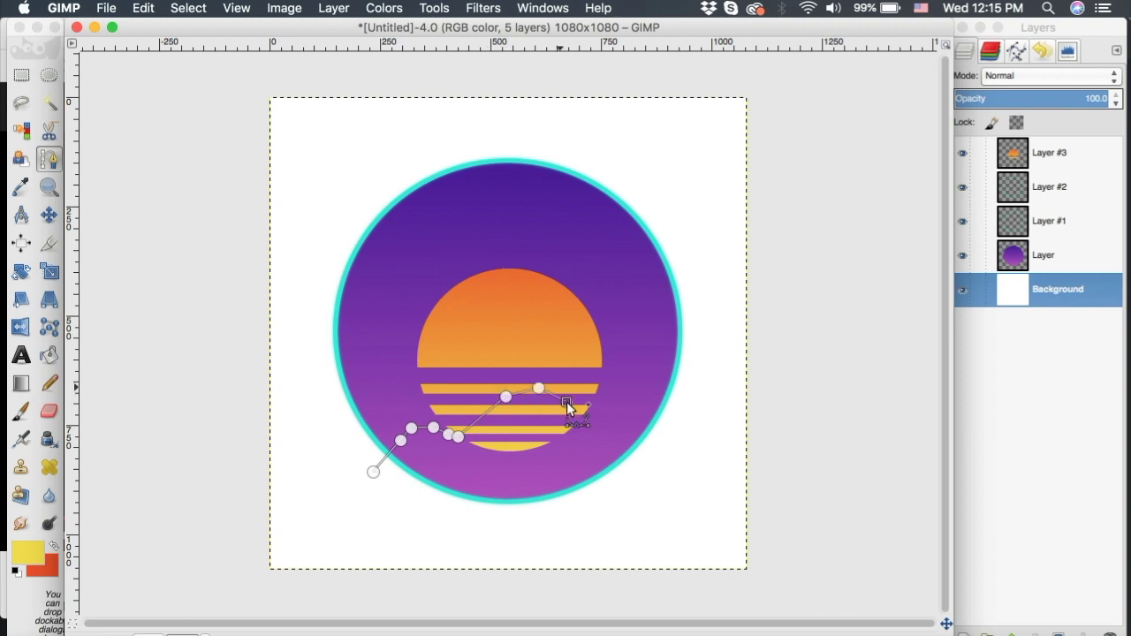
{"action": "left_click", "coordinate": [587, 420]}
Finish the mountain outline down the right side and along the bottom, closing it
{"action": "left_click", "coordinate": [594, 432]}
{"action": "left_click", "coordinate": [612, 442]}
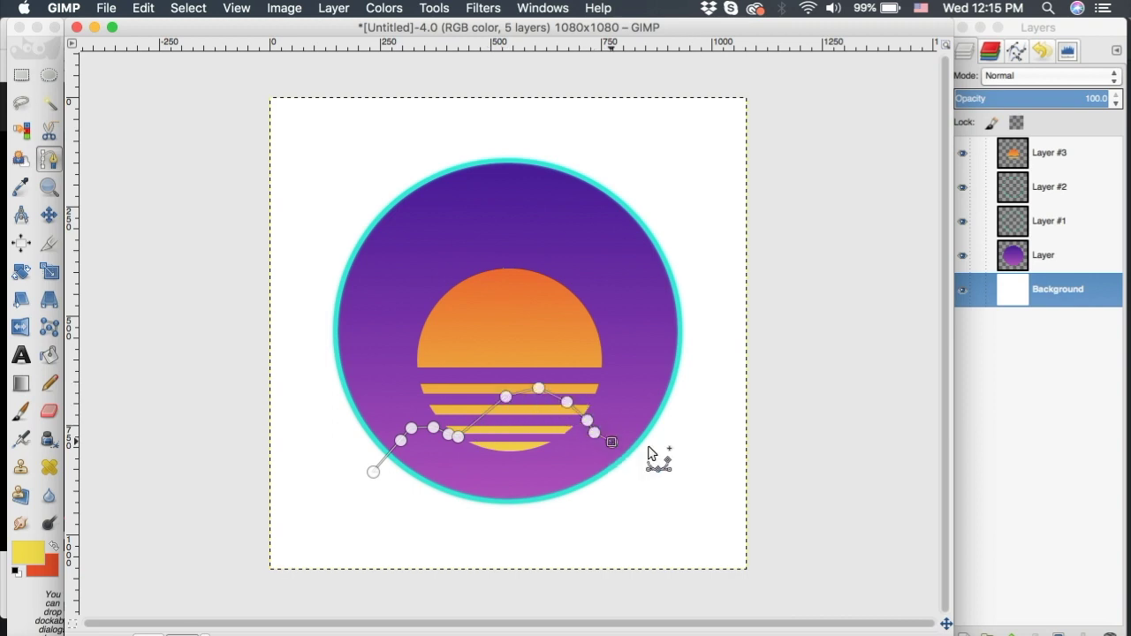
{"action": "left_click", "coordinate": [656, 448]}
{"action": "left_click", "coordinate": [675, 492]}
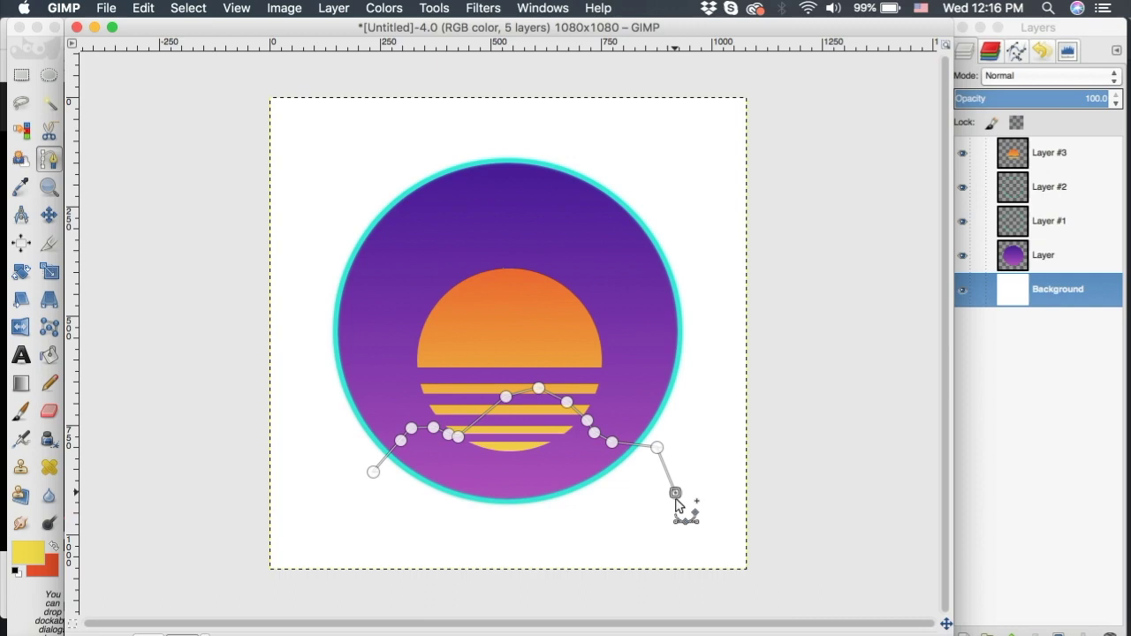
{"action": "left_click", "coordinate": [532, 554]}
{"action": "left_click", "coordinate": [403, 536]}
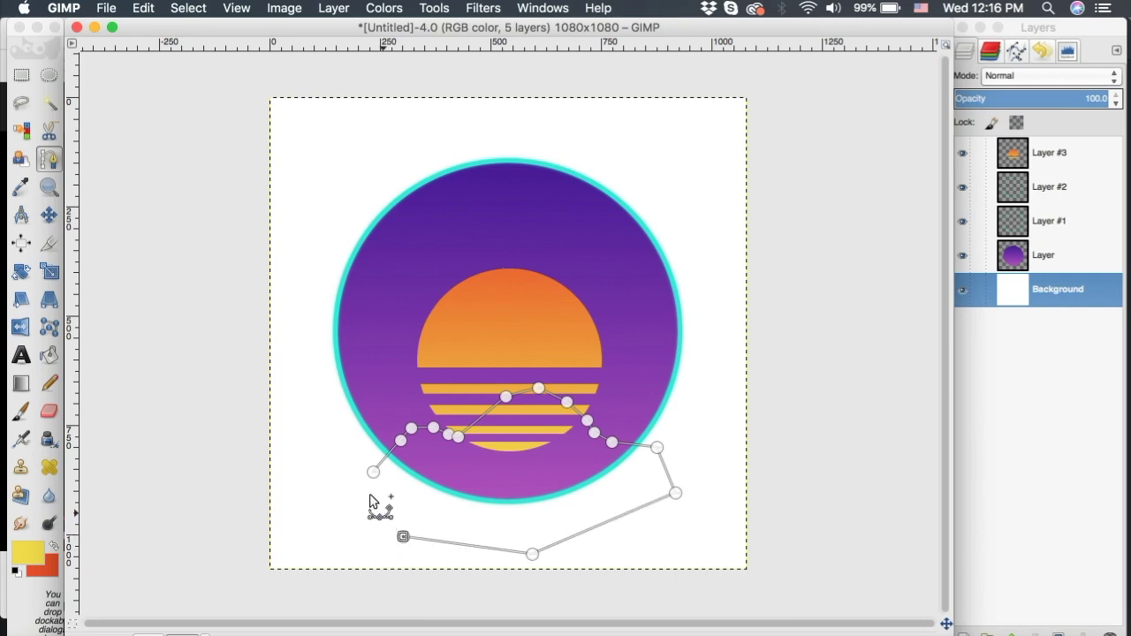
{"action": "left_click", "coordinate": [369, 491]}
Convert the Unnamed mountain path into a selection via the Paths list
{"action": "left_click", "coordinate": [1016, 51]}
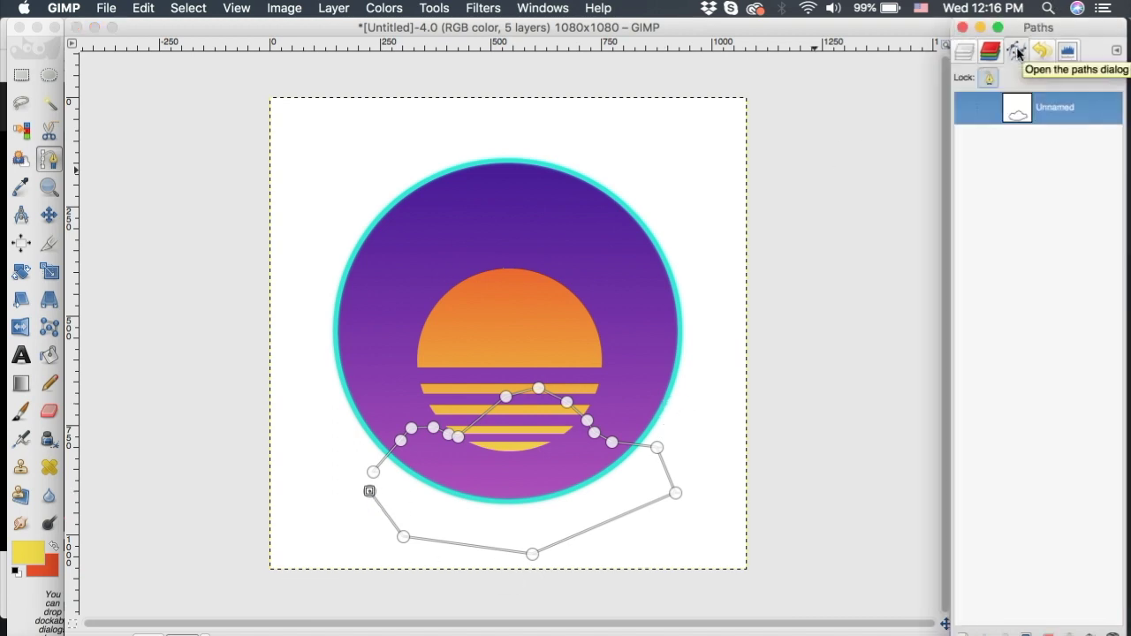
{"action": "right_click", "coordinate": [1019, 113]}
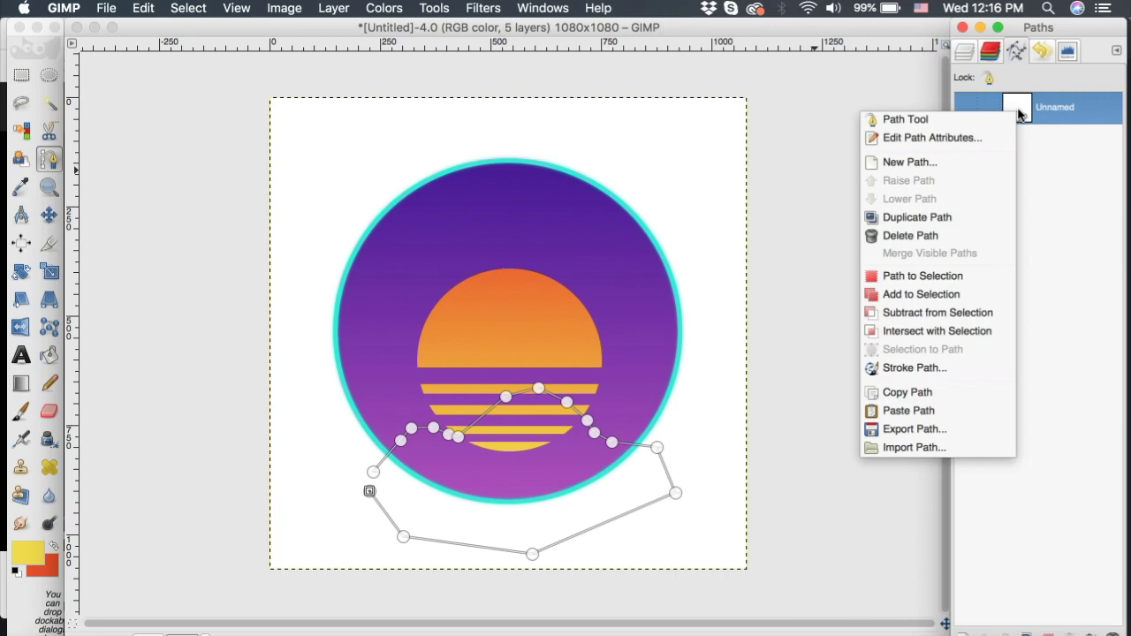
{"action": "left_click", "coordinate": [957, 276]}
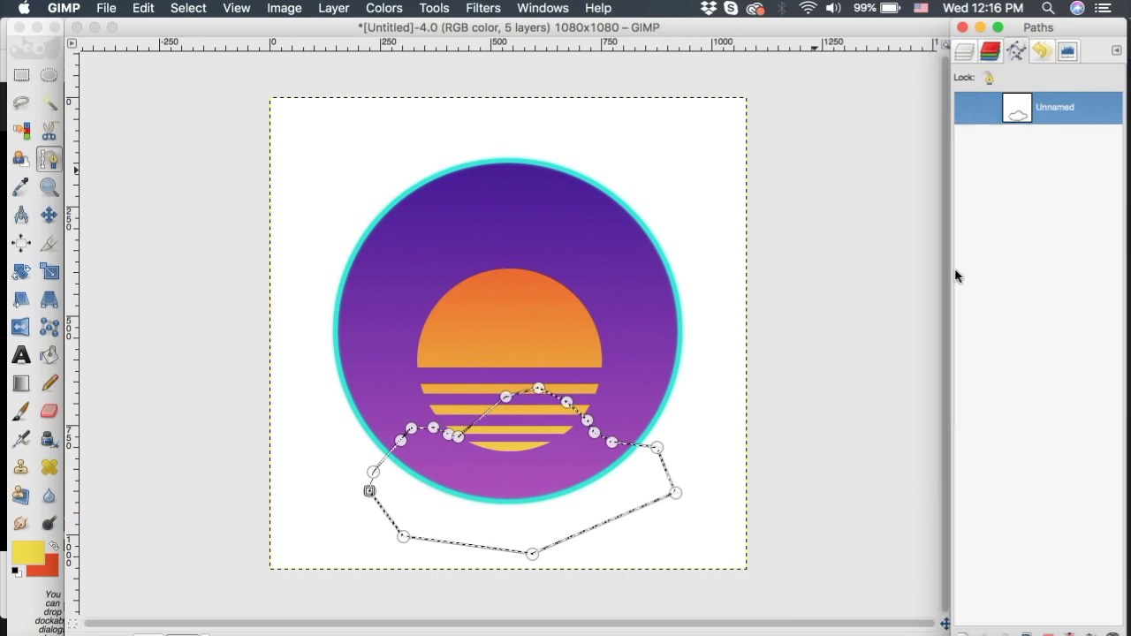
{"action": "left_click", "coordinate": [963, 53]}
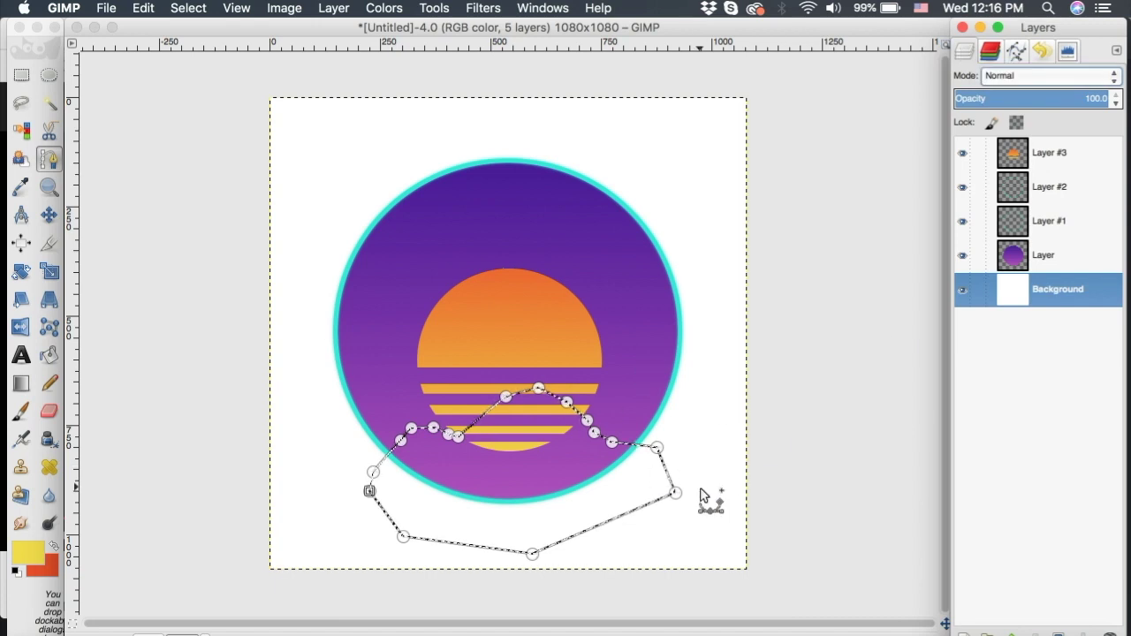
On a new top layer, Layer #4, bucket-fill the mountain selection solid black, then deselect
{"action": "left_click", "coordinate": [969, 632], "text": "shift"}
{"action": "left_click_drag", "start_coordinate": [1069, 290], "coordinate": [1063, 149]}
{"action": "left_click", "coordinate": [51, 357]}
{"action": "left_click", "coordinate": [51, 358]}
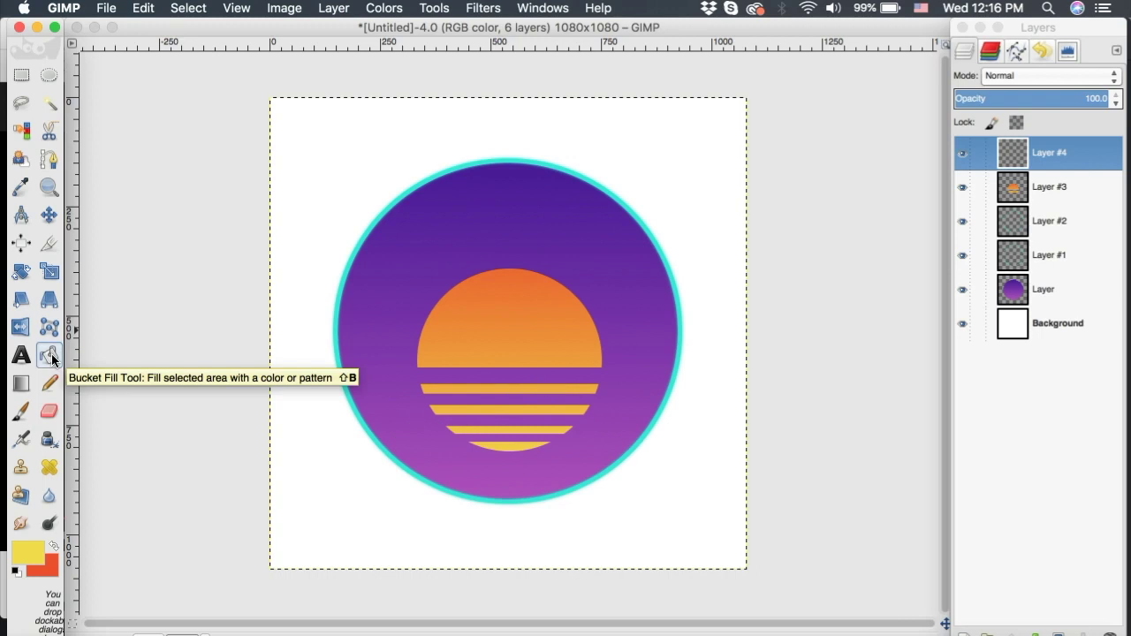
{"action": "key", "text": "shift+v"}
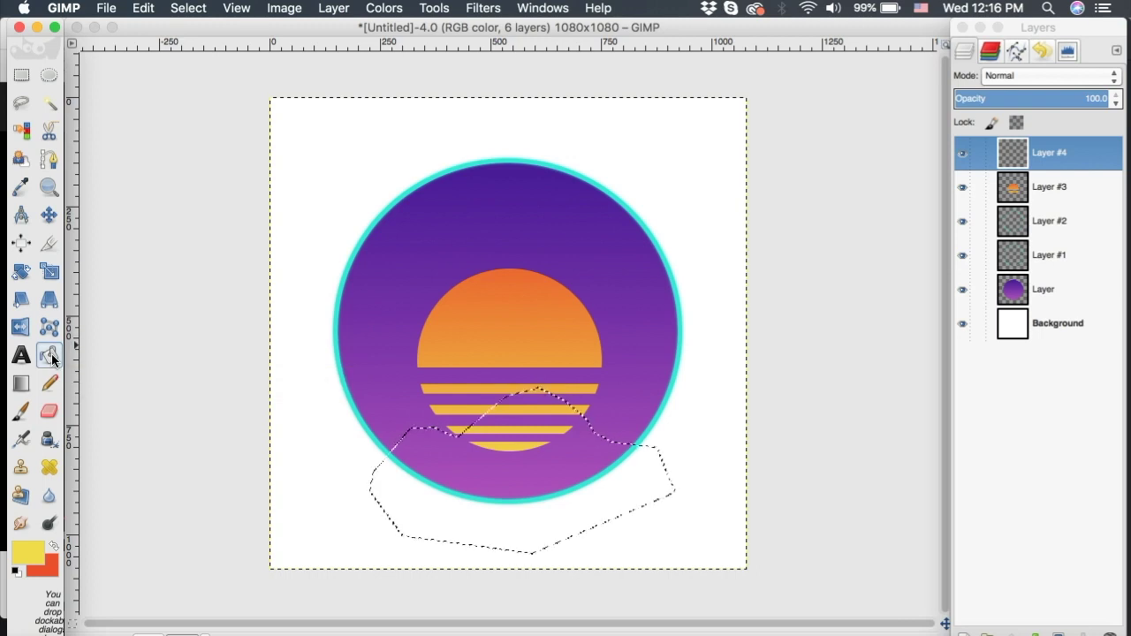
{"action": "left_click", "coordinate": [35, 550]}
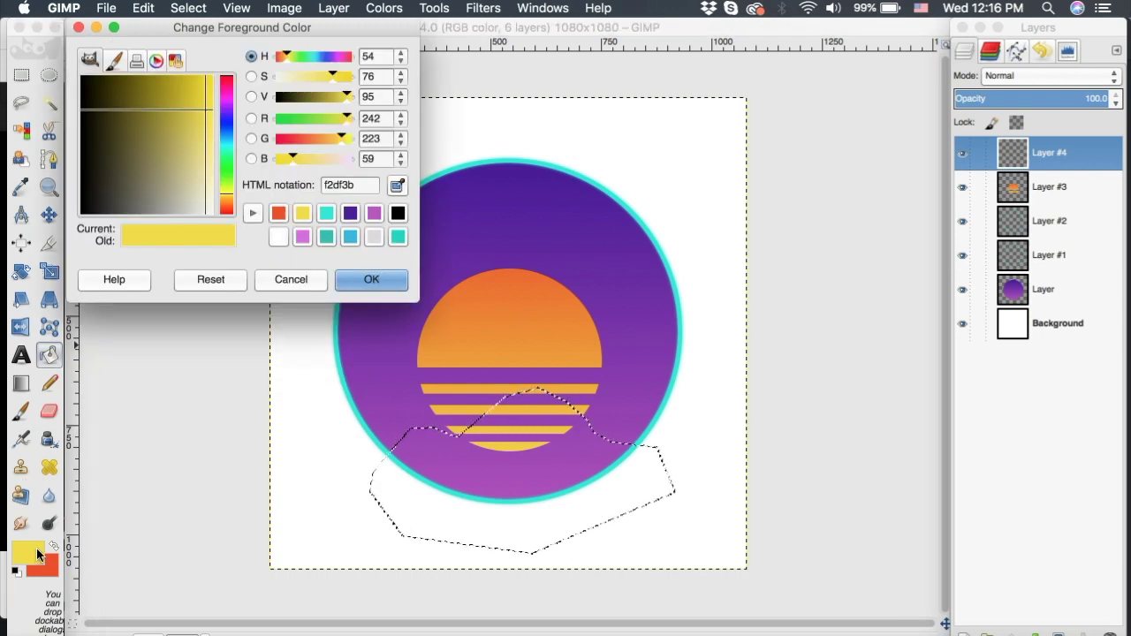
{"action": "left_click", "coordinate": [398, 213]}
{"action": "left_click", "coordinate": [365, 282]}
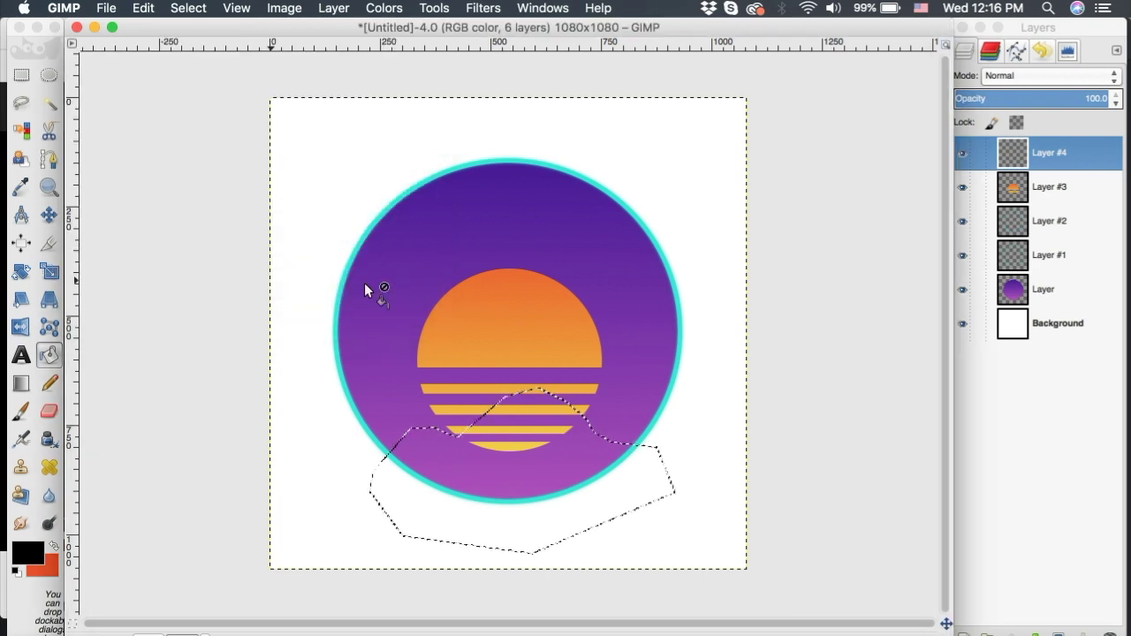
{"action": "left_click", "coordinate": [532, 444]}
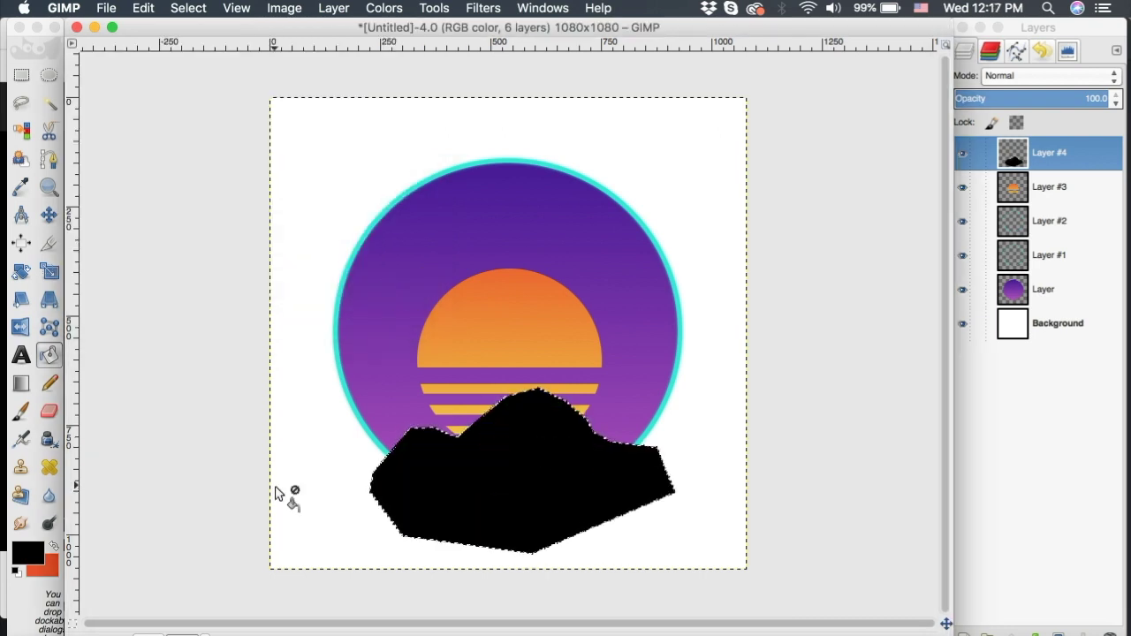
{"action": "left_click", "coordinate": [188, 8]}
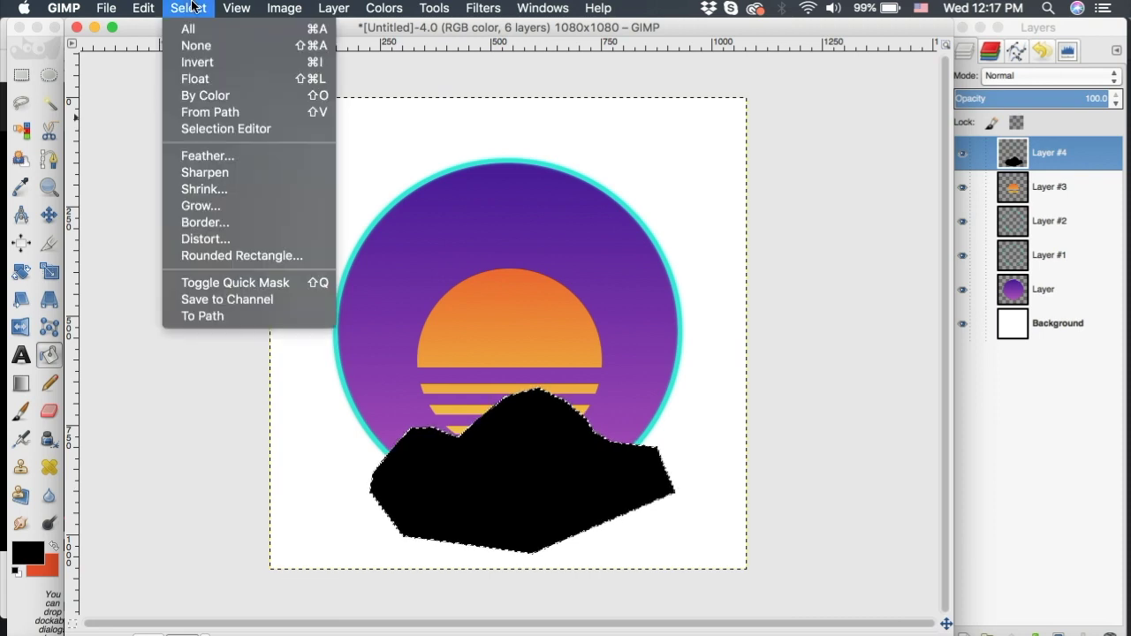
{"action": "left_click", "coordinate": [198, 50]}
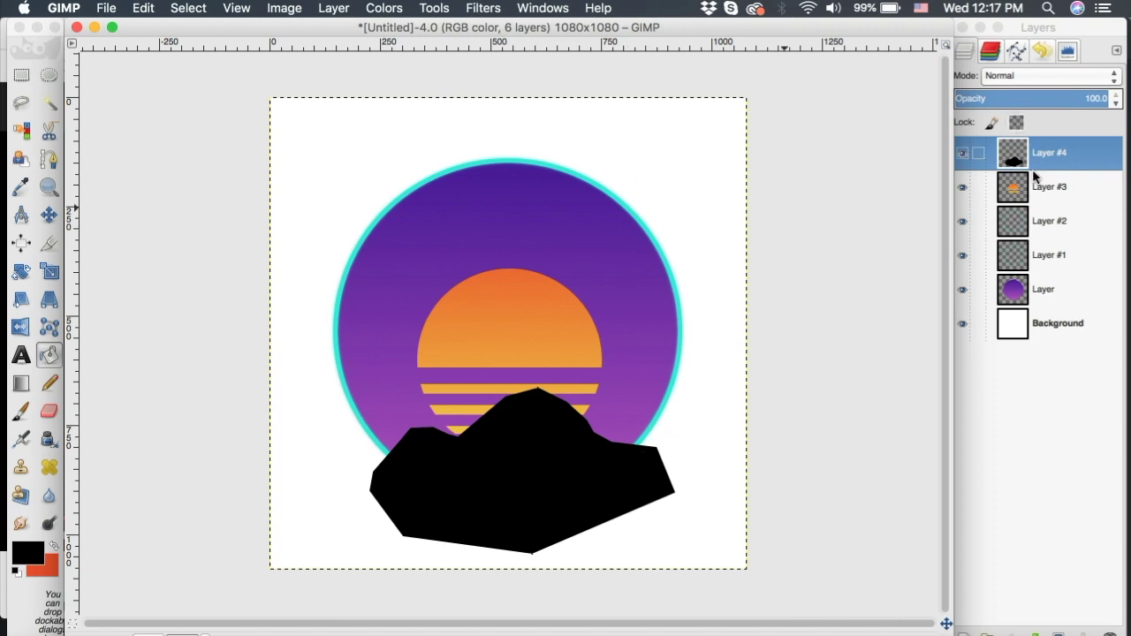
Select the circle layer's shape with Alpha to Selection and cut that area from Layer #4
{"action": "left_click", "coordinate": [1026, 295]}
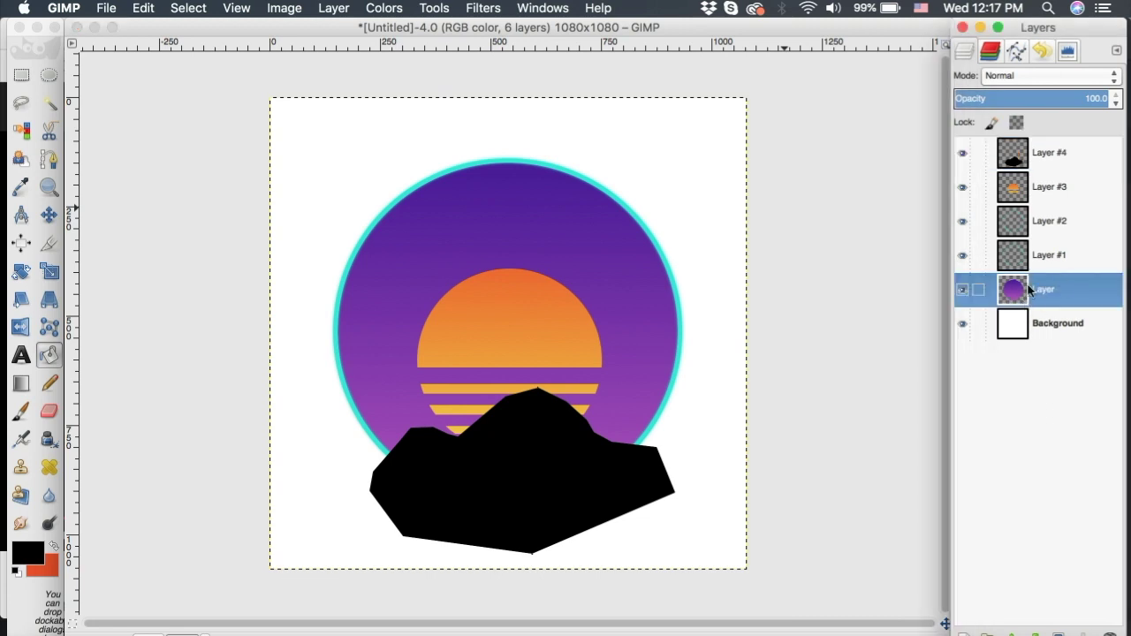
{"action": "right_click", "coordinate": [1028, 290]}
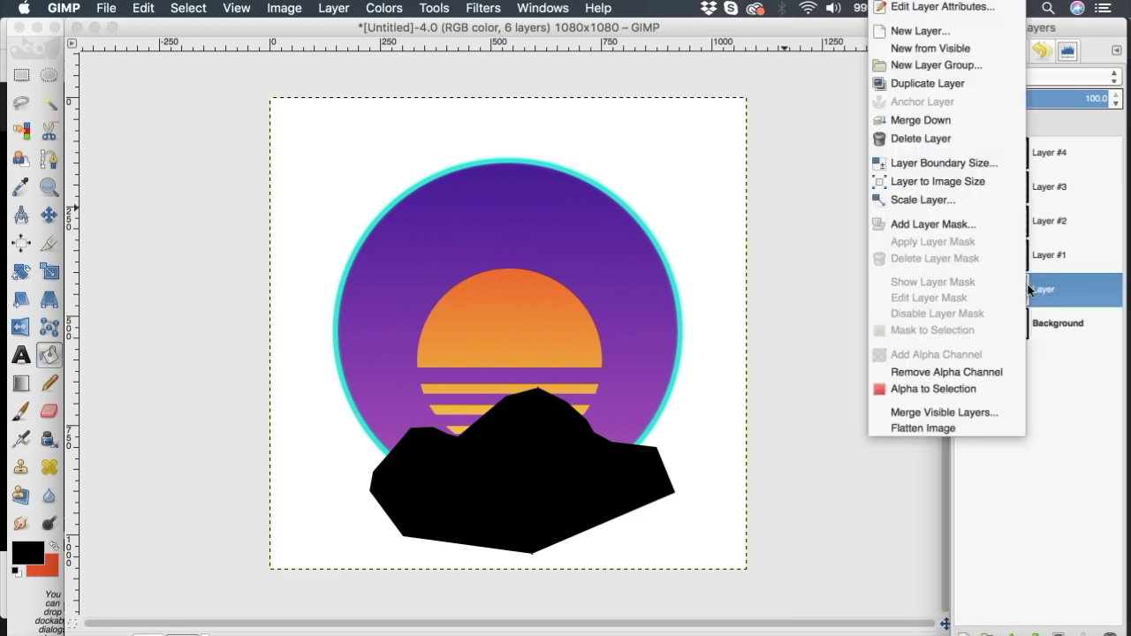
{"action": "left_click", "coordinate": [973, 388]}
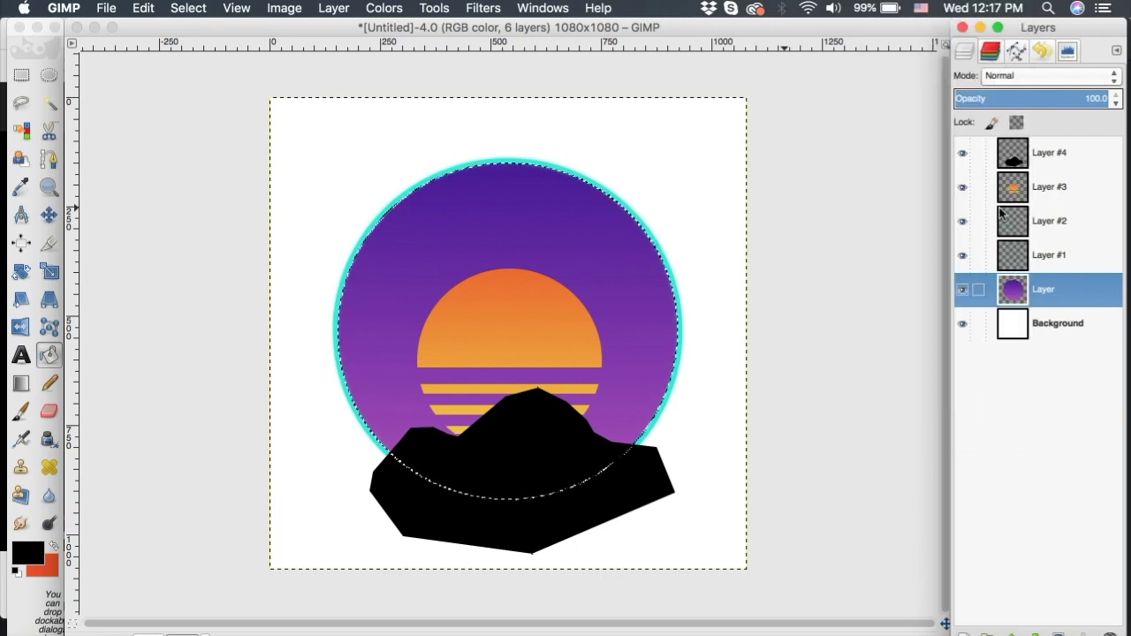
{"action": "left_click", "coordinate": [1023, 157]}
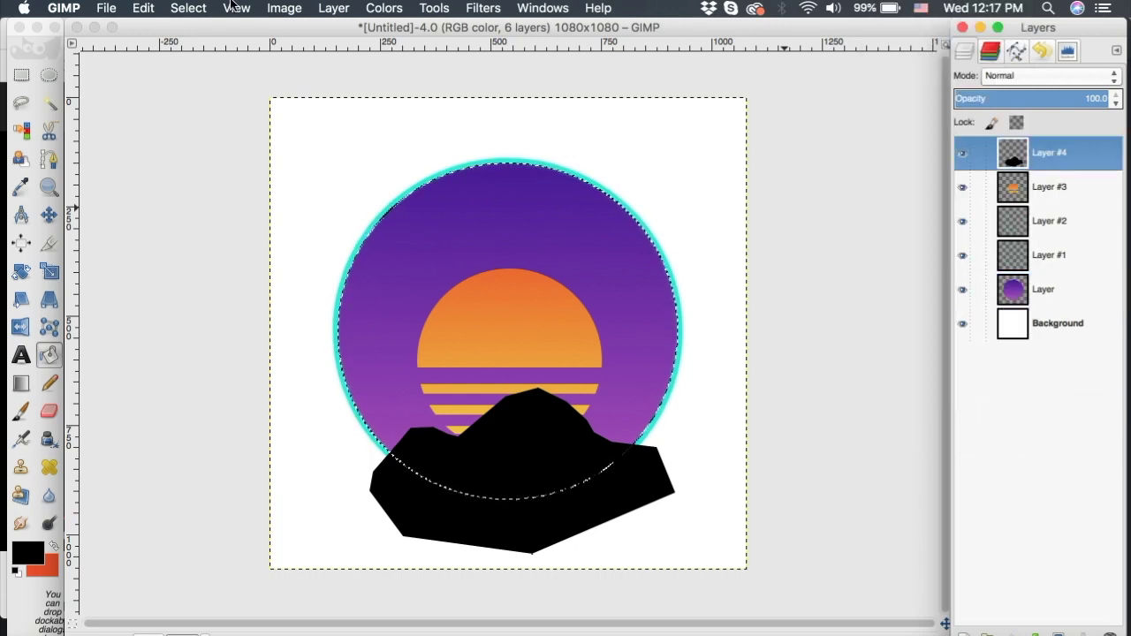
{"action": "left_click", "coordinate": [143, 8]}
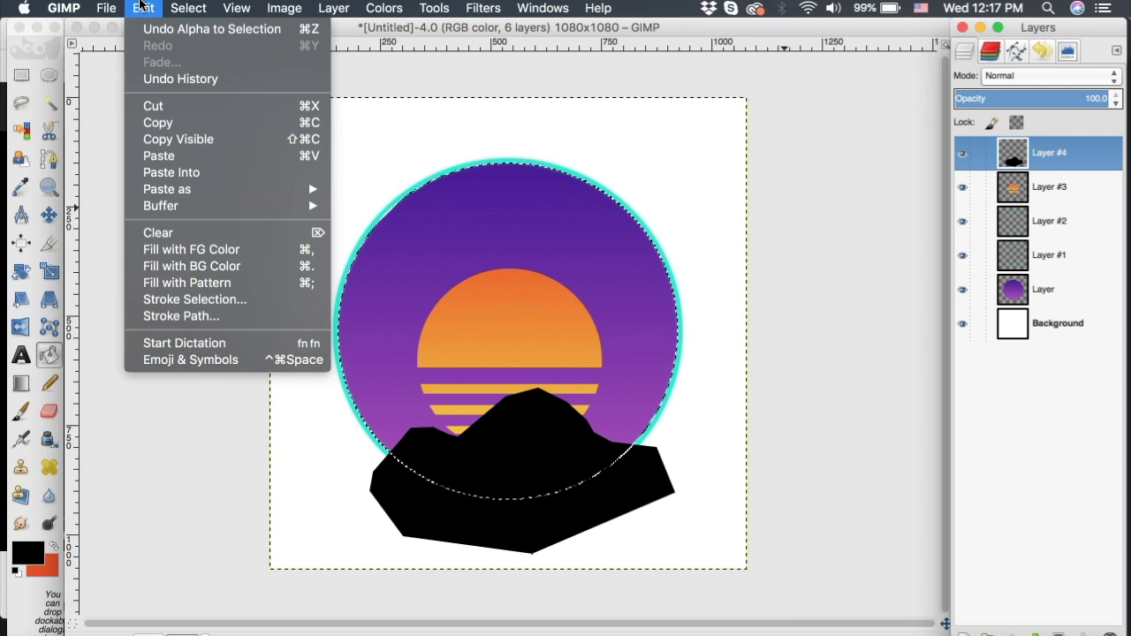
{"action": "left_click", "coordinate": [152, 105]}
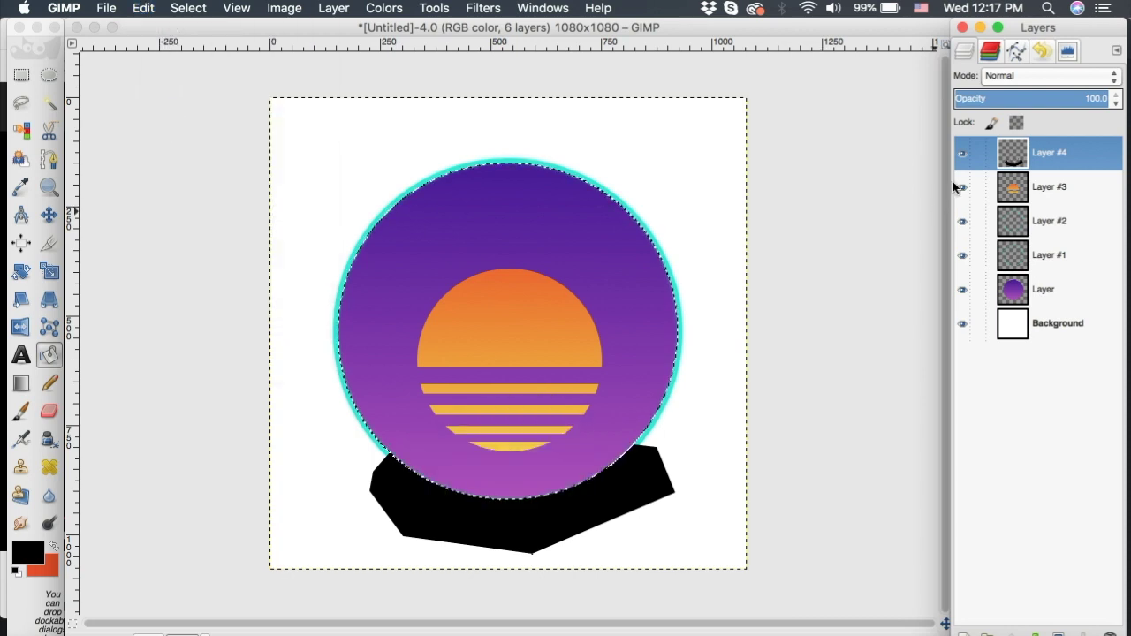
Hide Layer #4 and paste the trimmed mountain as its own new layer
{"action": "left_click", "coordinate": [962, 154]}
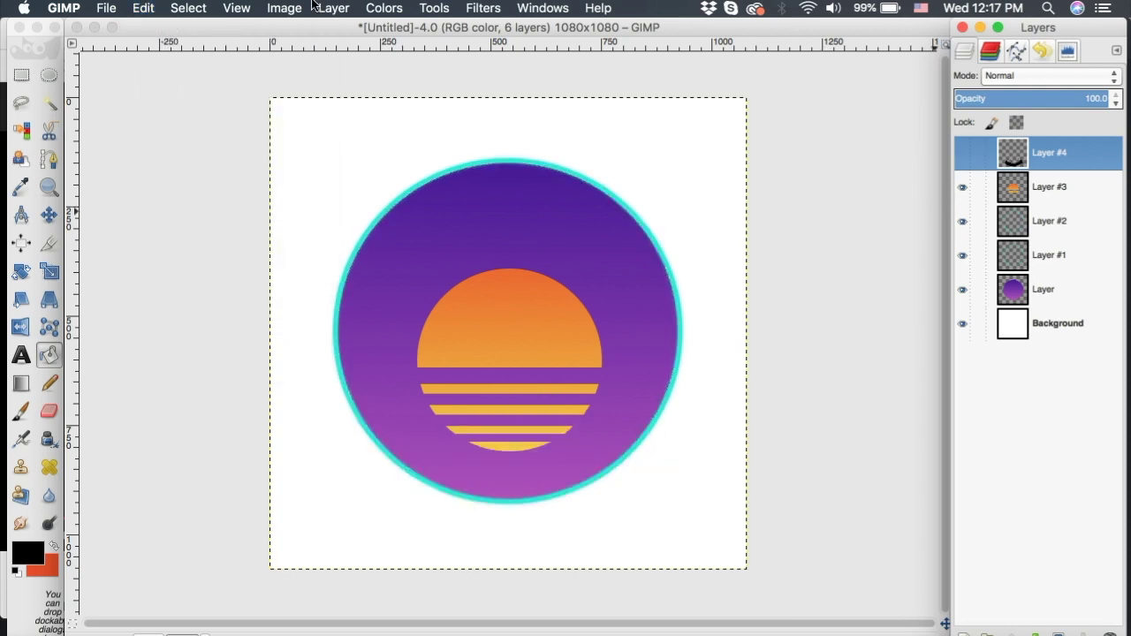
{"action": "left_click", "coordinate": [152, 7]}
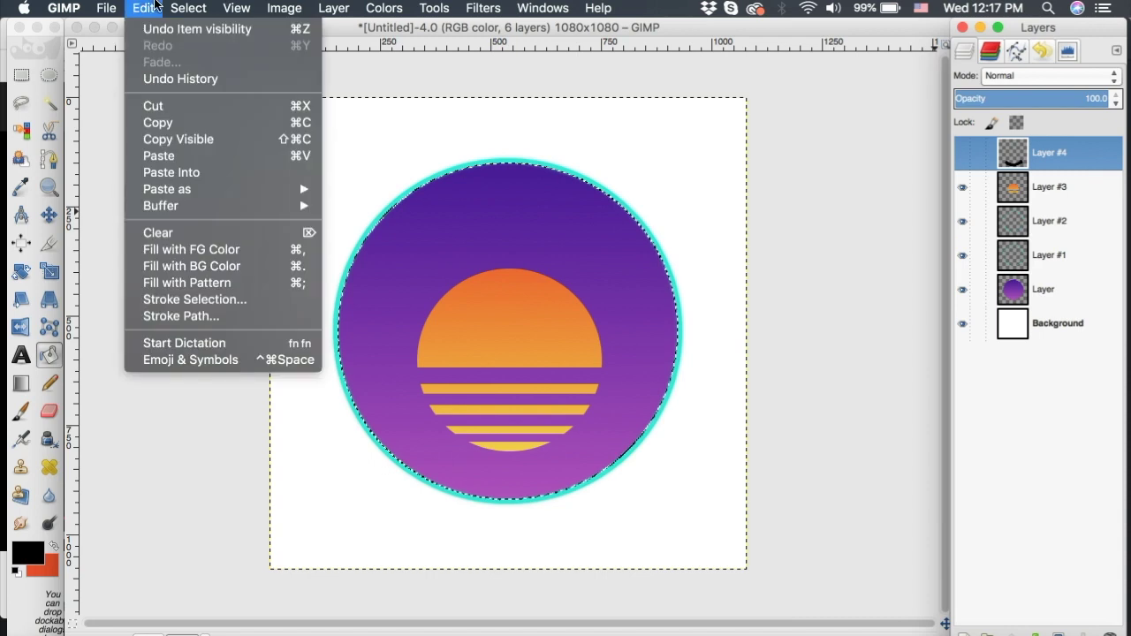
{"action": "left_click", "coordinate": [169, 155]}
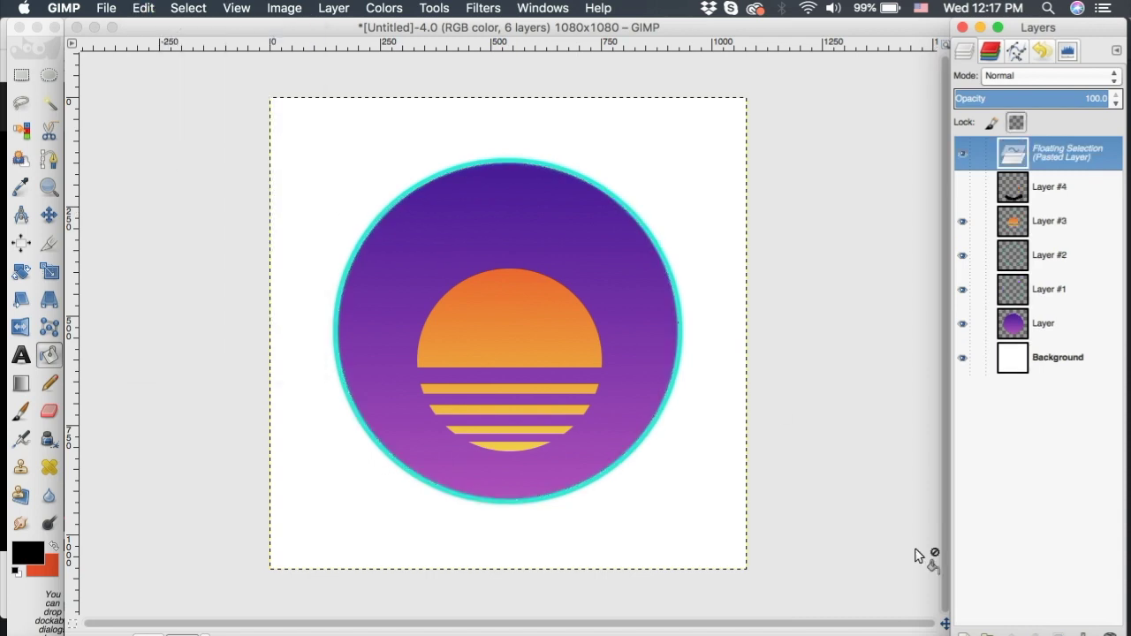
{"action": "key", "text": "shift+ctrl+n"}
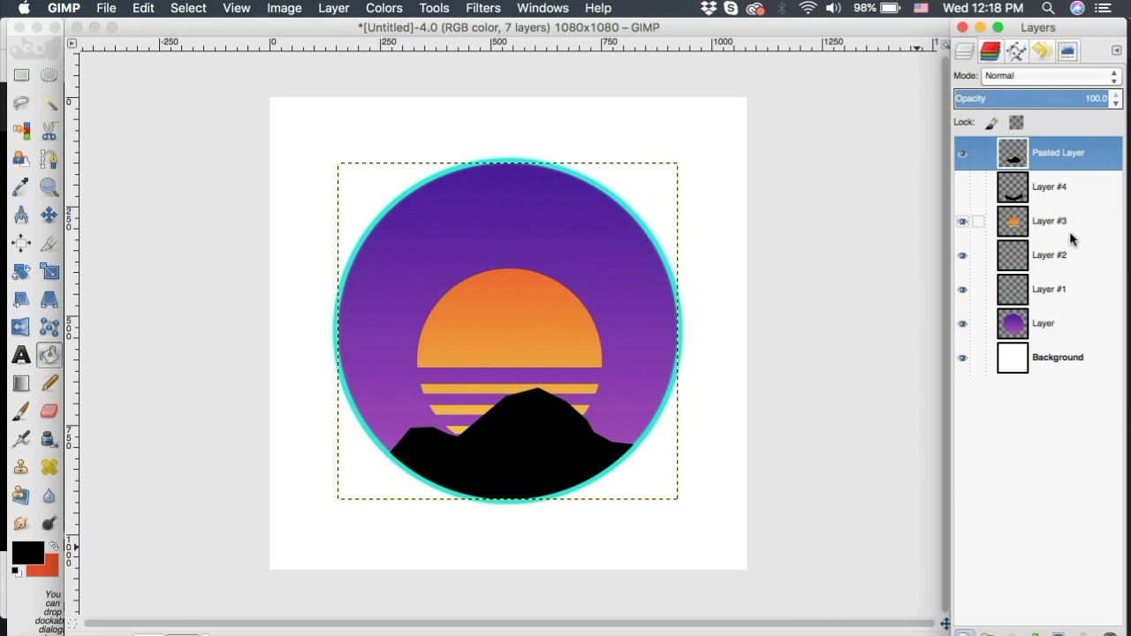
{"action": "left_click", "coordinate": [1047, 326]}
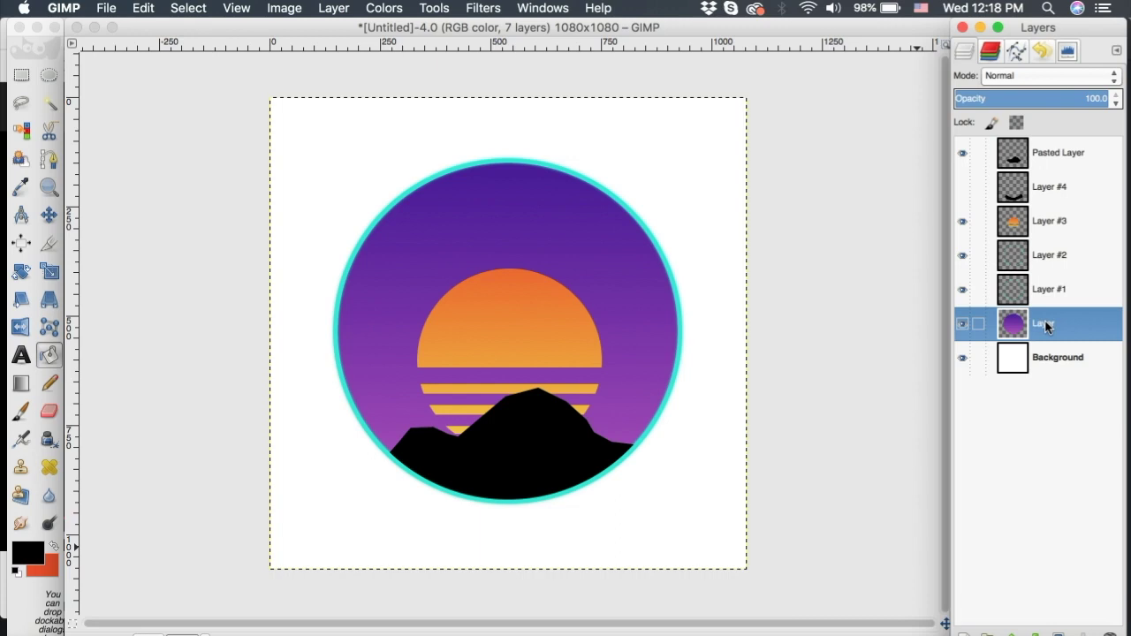
Open the Video distort filter and preview the Staggered, Large staggered and Long-staggered patterns
{"action": "left_click", "coordinate": [494, 7]}
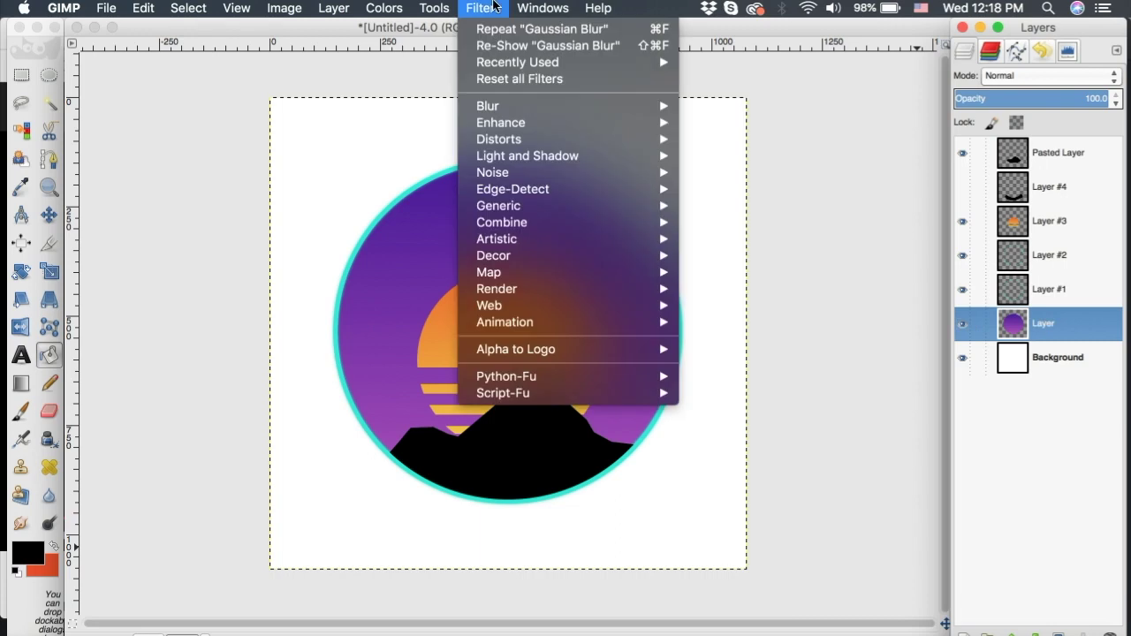
{"action": "mouse_move", "coordinate": [530, 138]}
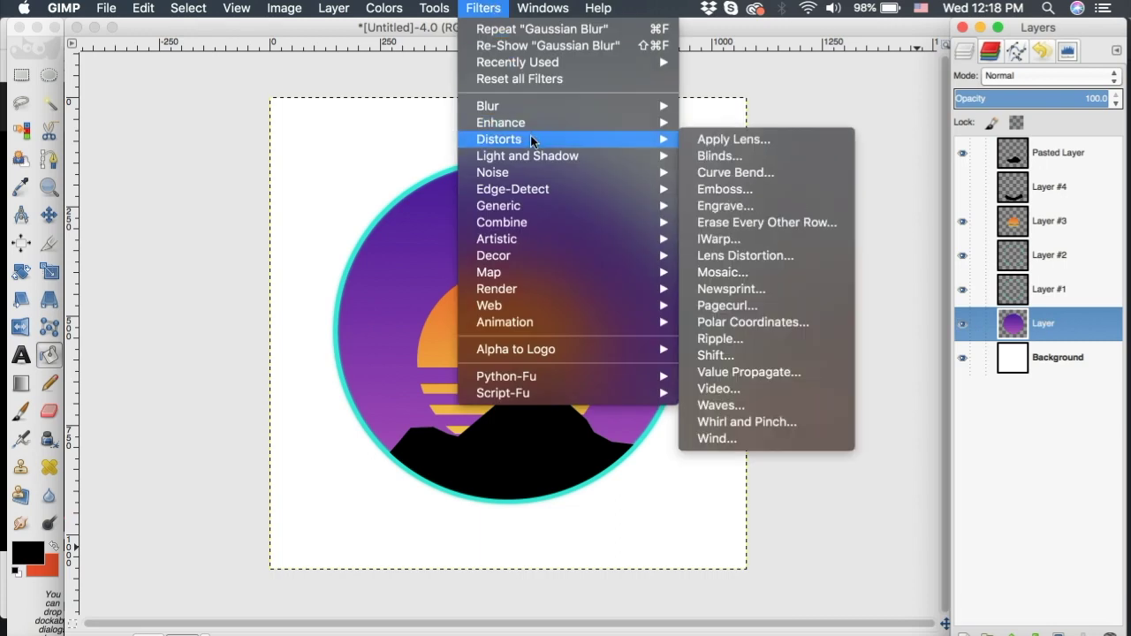
{"action": "left_click", "coordinate": [756, 387]}
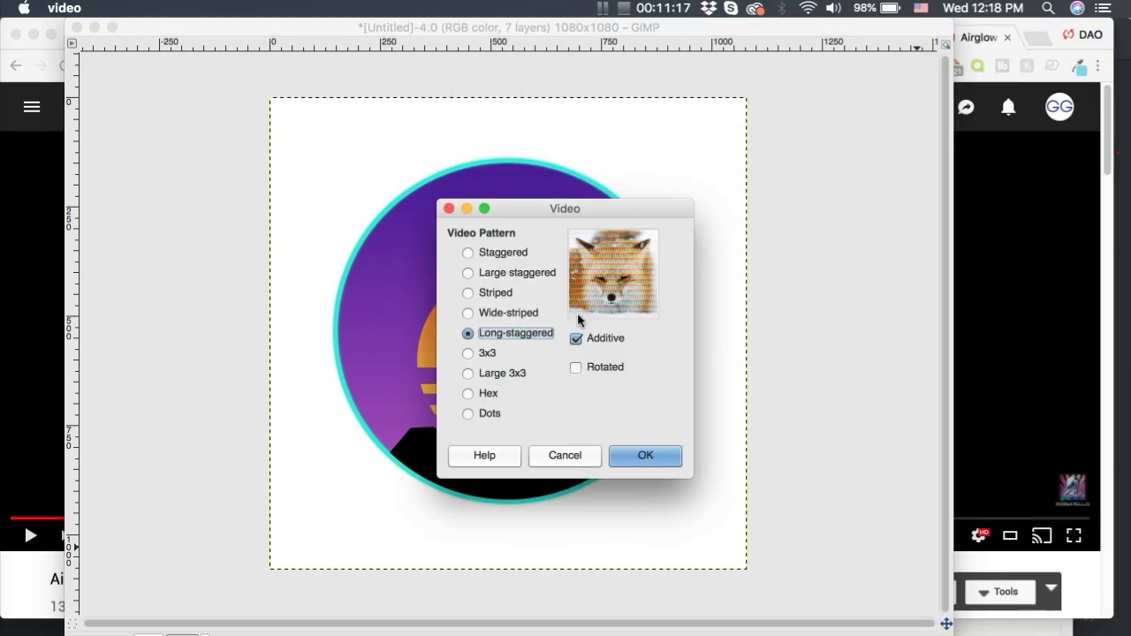
{"action": "left_click", "coordinate": [468, 311]}
{"action": "left_click", "coordinate": [468, 254]}
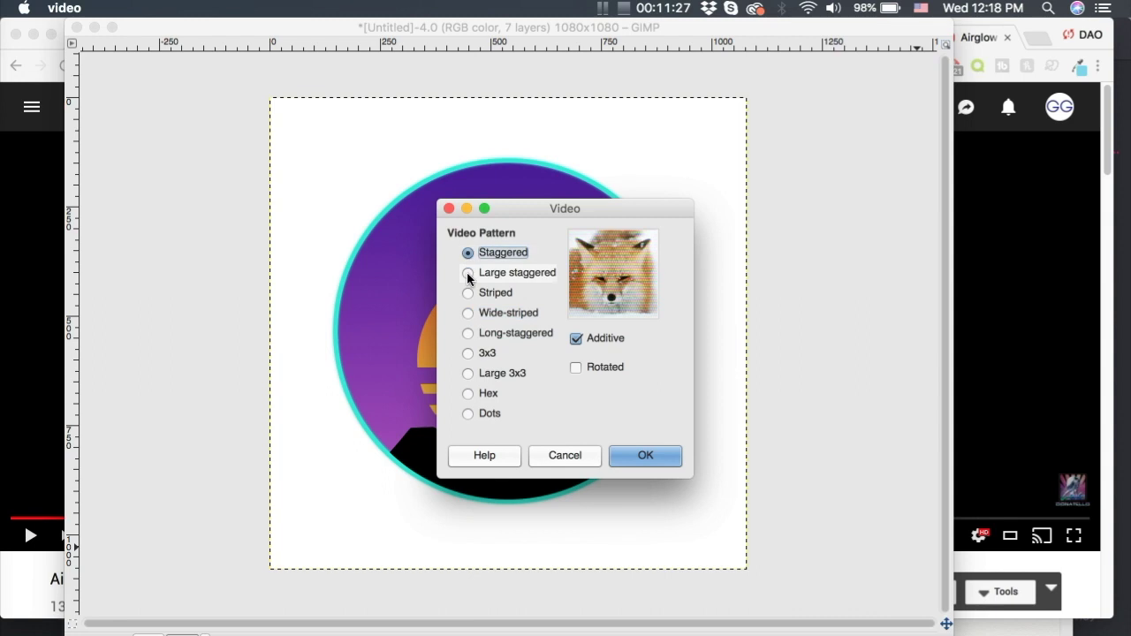
{"action": "left_click", "coordinate": [469, 273]}
{"action": "left_click", "coordinate": [468, 253]}
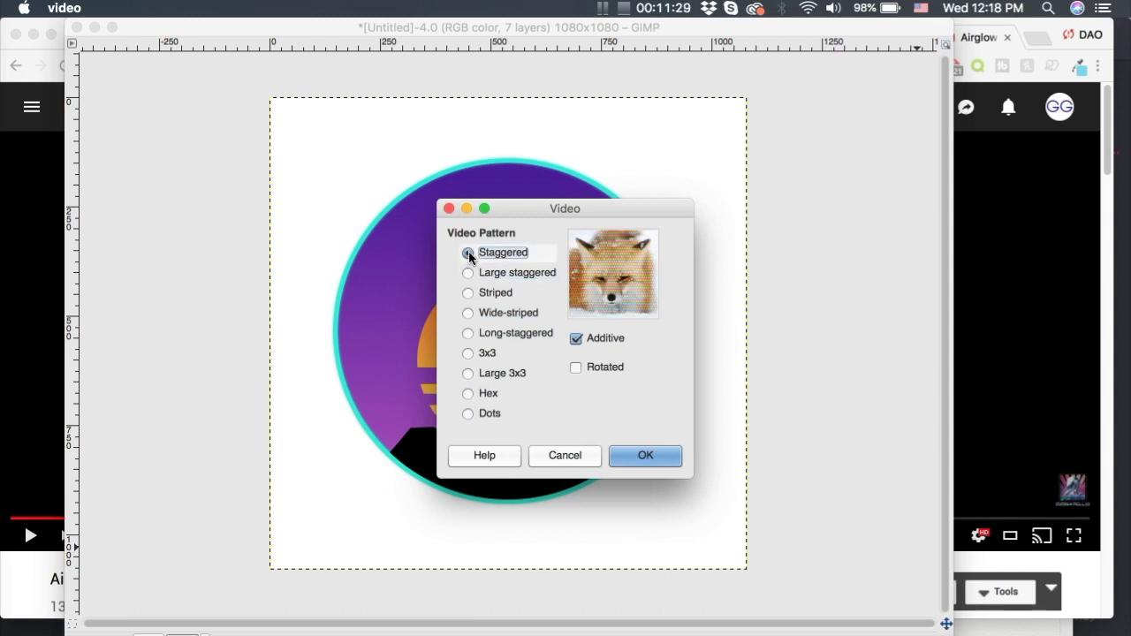
{"action": "left_click", "coordinate": [469, 334]}
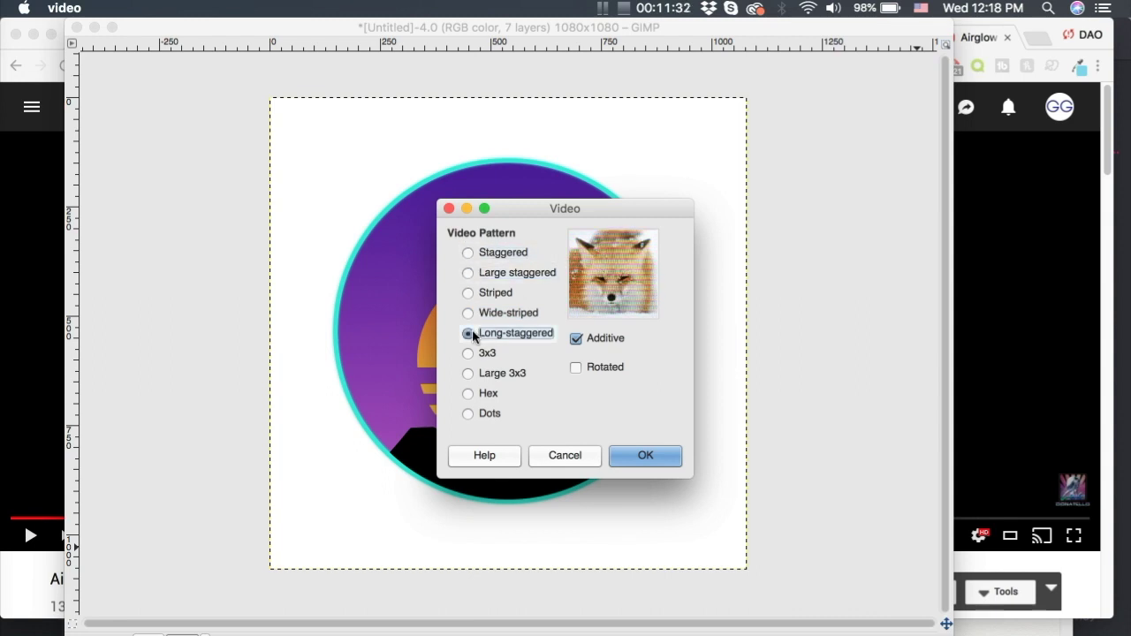
Apply the Video filter to the circle layer with the Striped pattern
{"action": "left_click", "coordinate": [468, 254]}
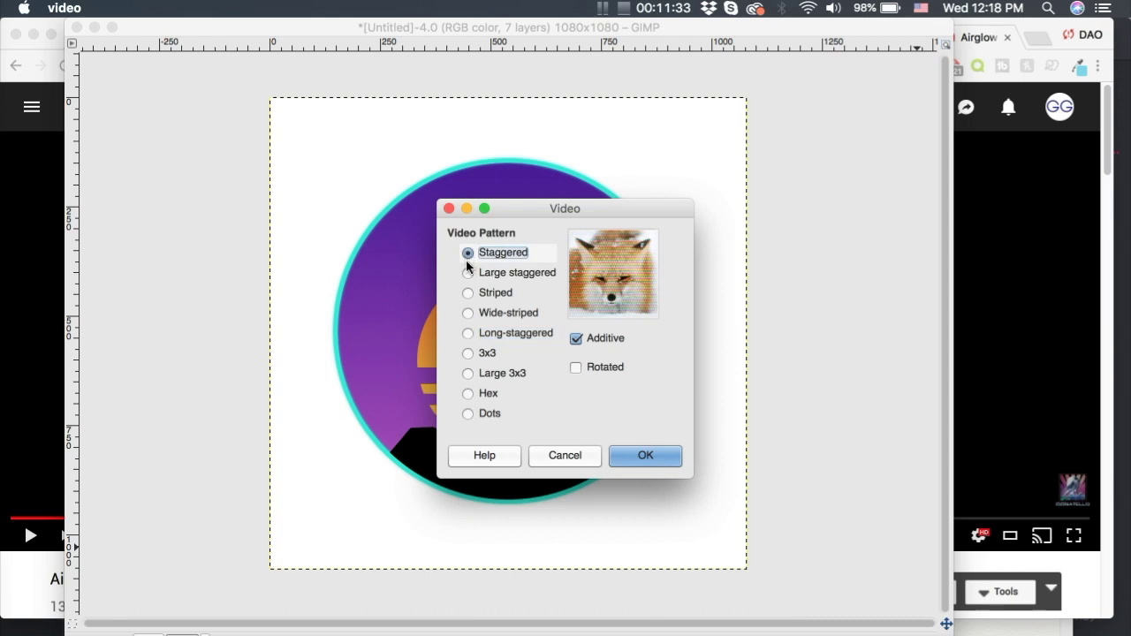
{"action": "left_click", "coordinate": [468, 273]}
{"action": "left_click", "coordinate": [468, 294]}
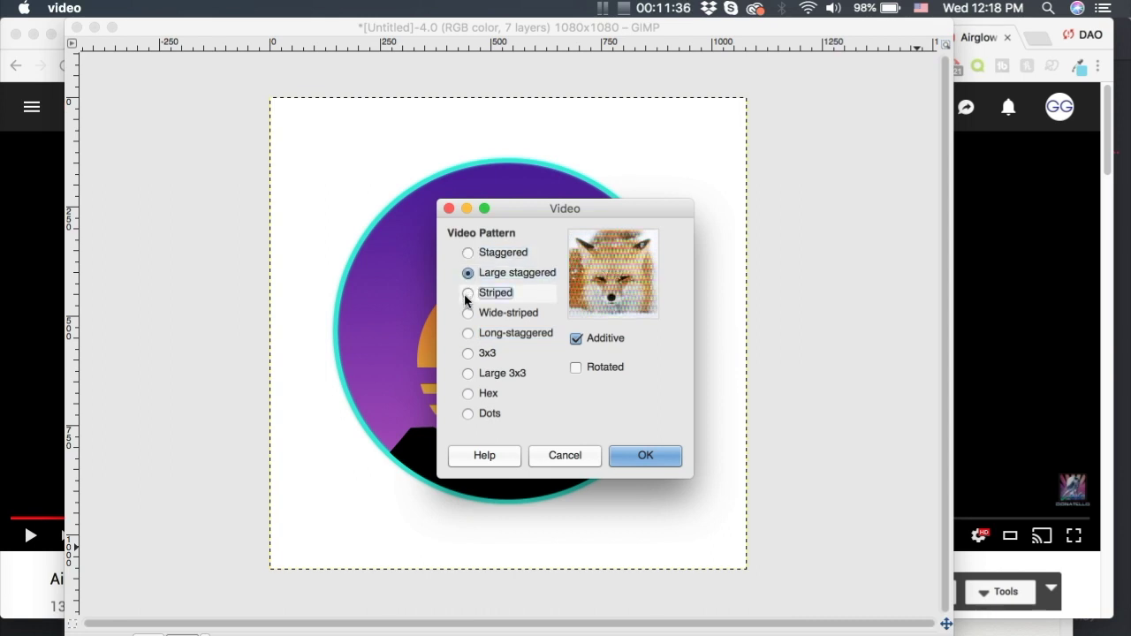
{"action": "left_click", "coordinate": [468, 253]}
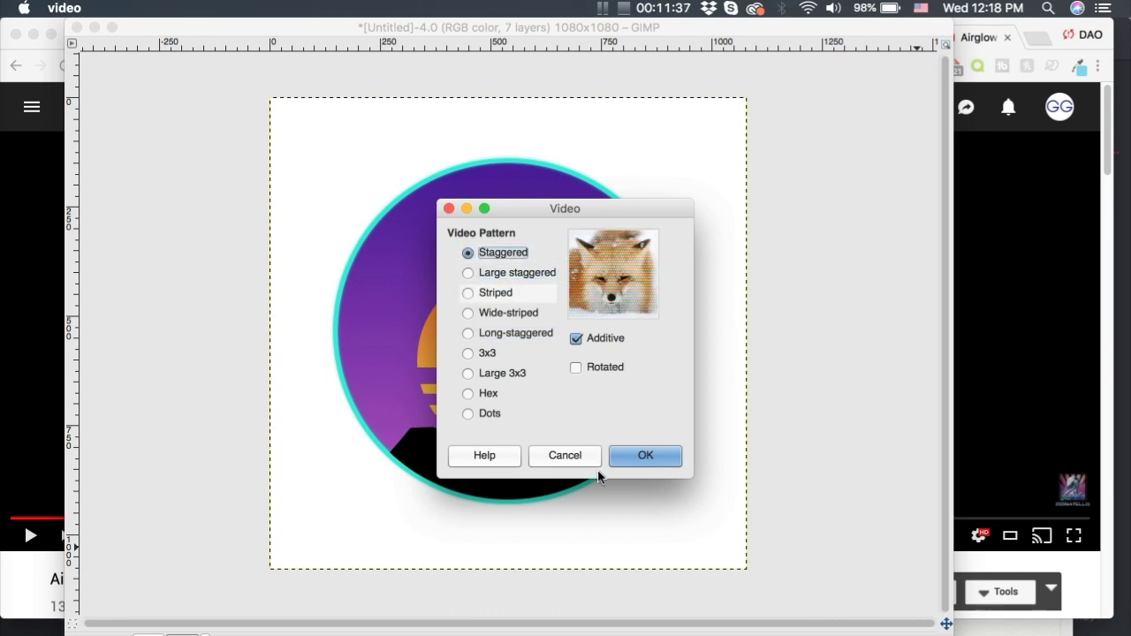
{"action": "left_click", "coordinate": [468, 293]}
{"action": "key", "text": "Return"}
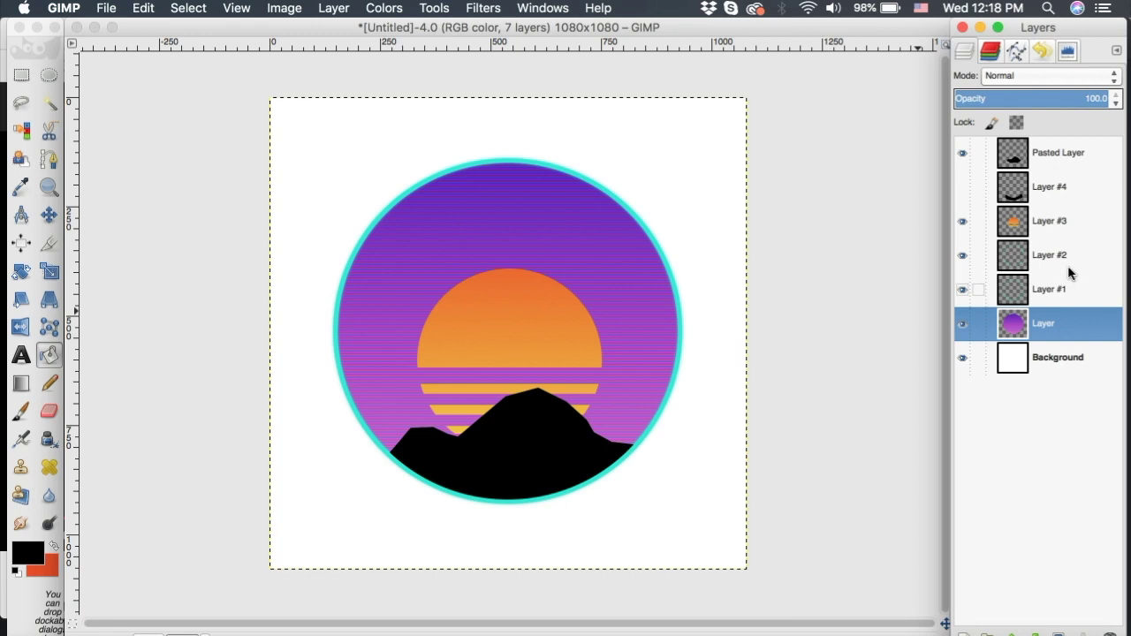
Repeat the last Video filter on the sun layer, Layer #3
{"action": "left_click", "coordinate": [1045, 234]}
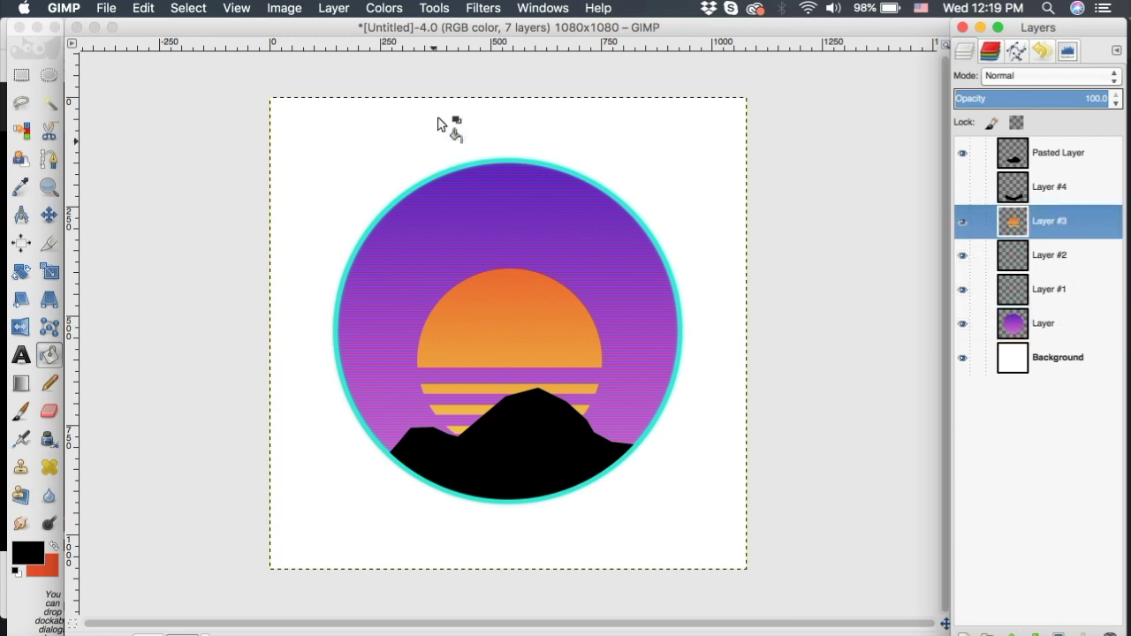
{"action": "left_click", "coordinate": [478, 10]}
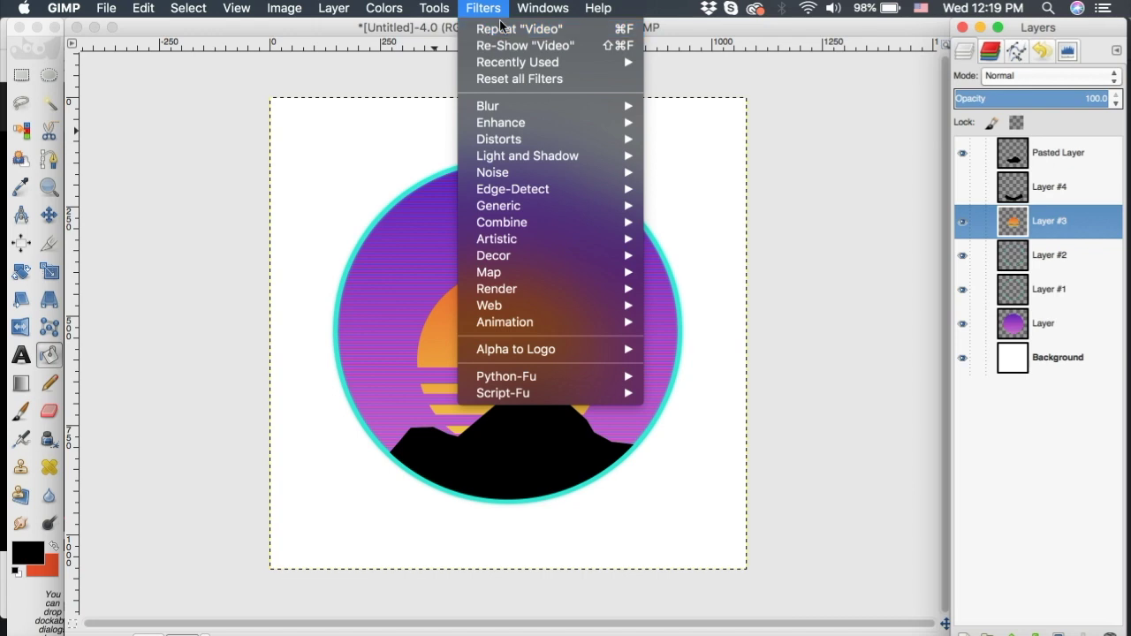
{"action": "mouse_move", "coordinate": [529, 140]}
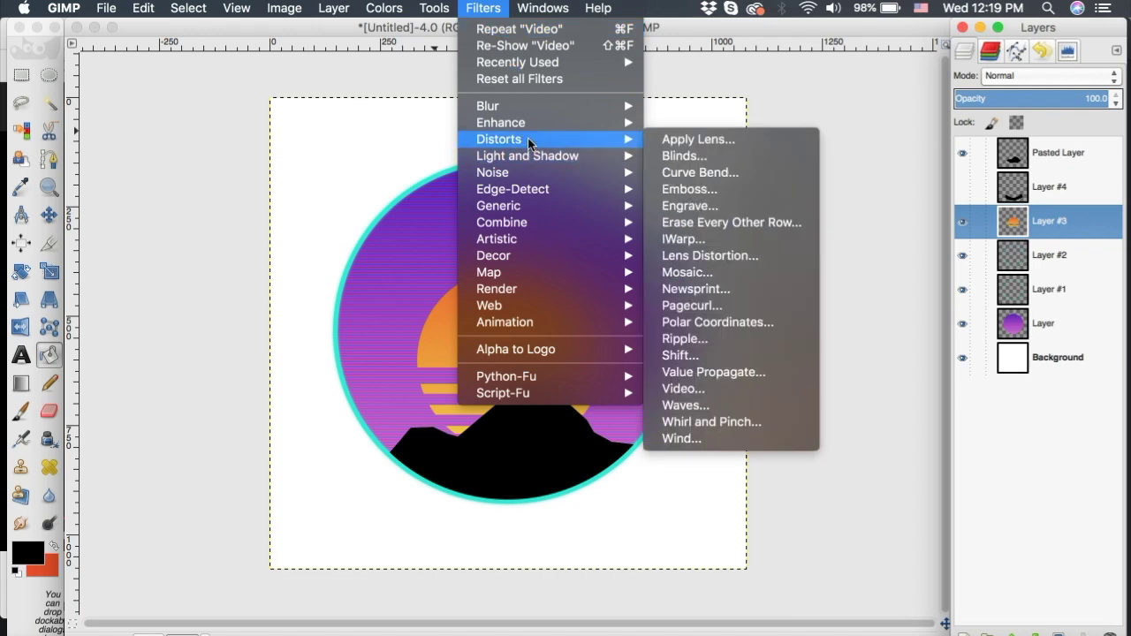
{"action": "left_click", "coordinate": [517, 30]}
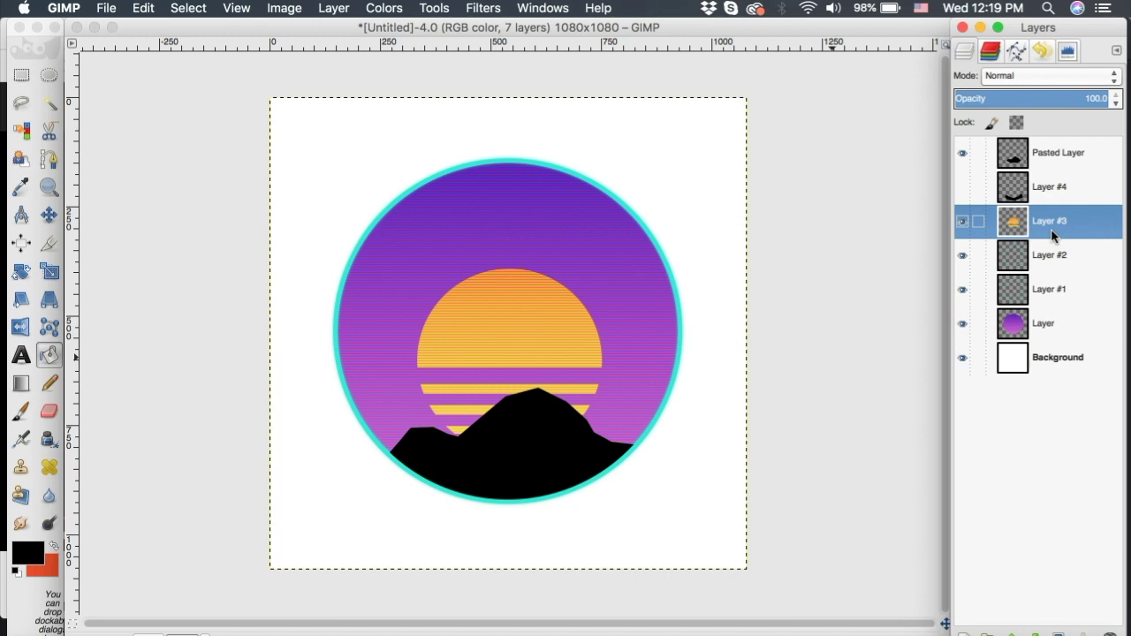
Duplicate the sun layer, then give the original Layer #3 a 10 px Gaussian blur
{"action": "right_click", "coordinate": [1051, 235]}
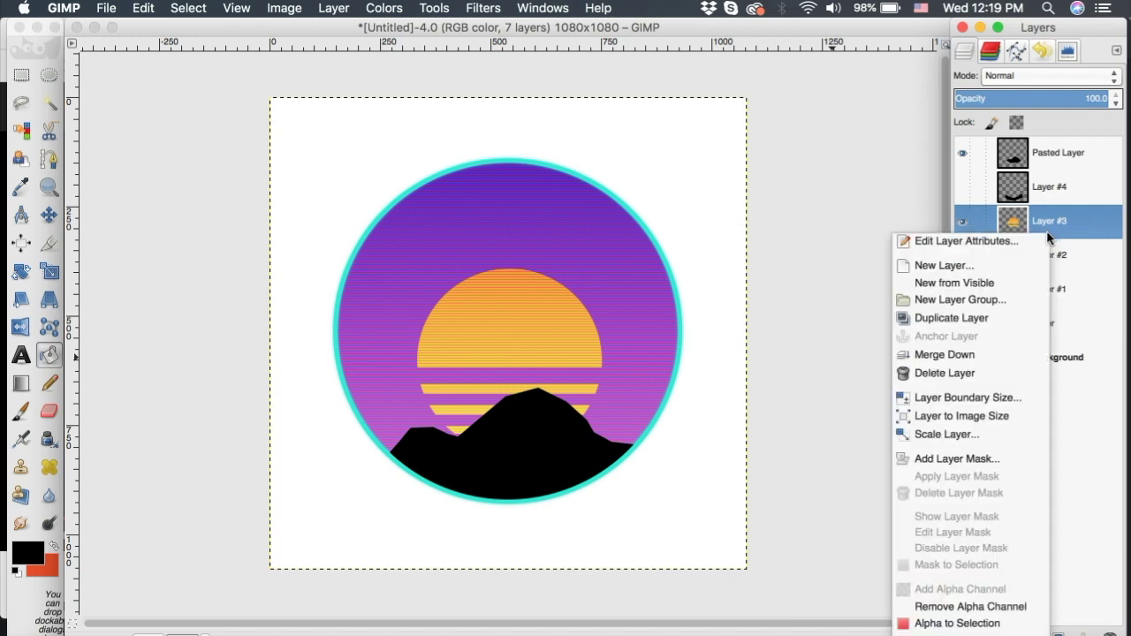
{"action": "left_click", "coordinate": [975, 319]}
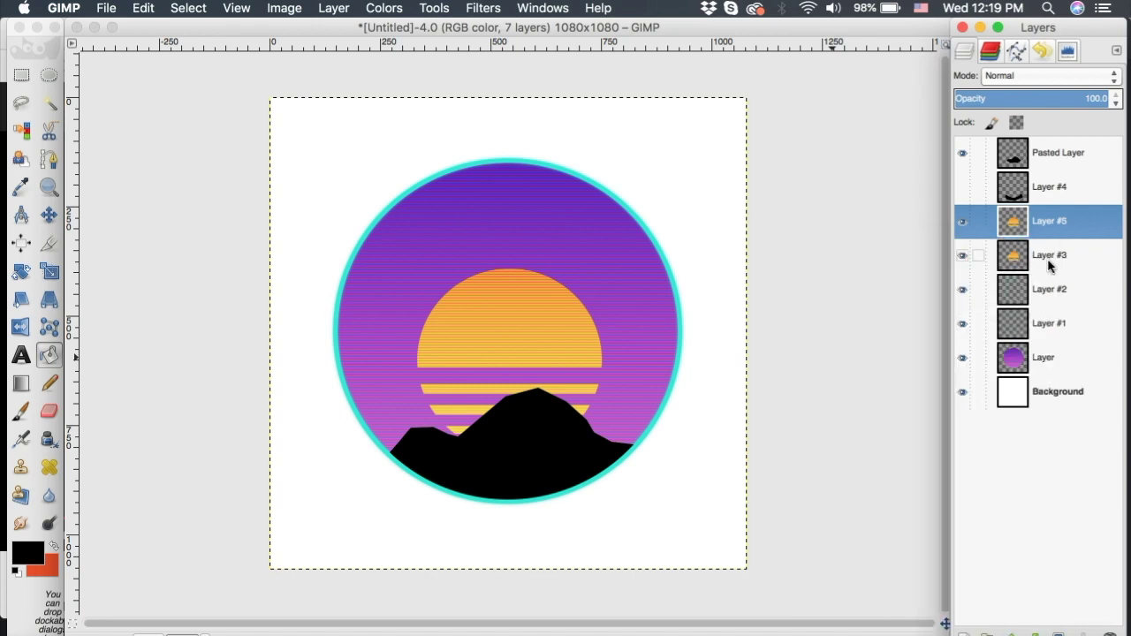
{"action": "left_click", "coordinate": [1012, 261]}
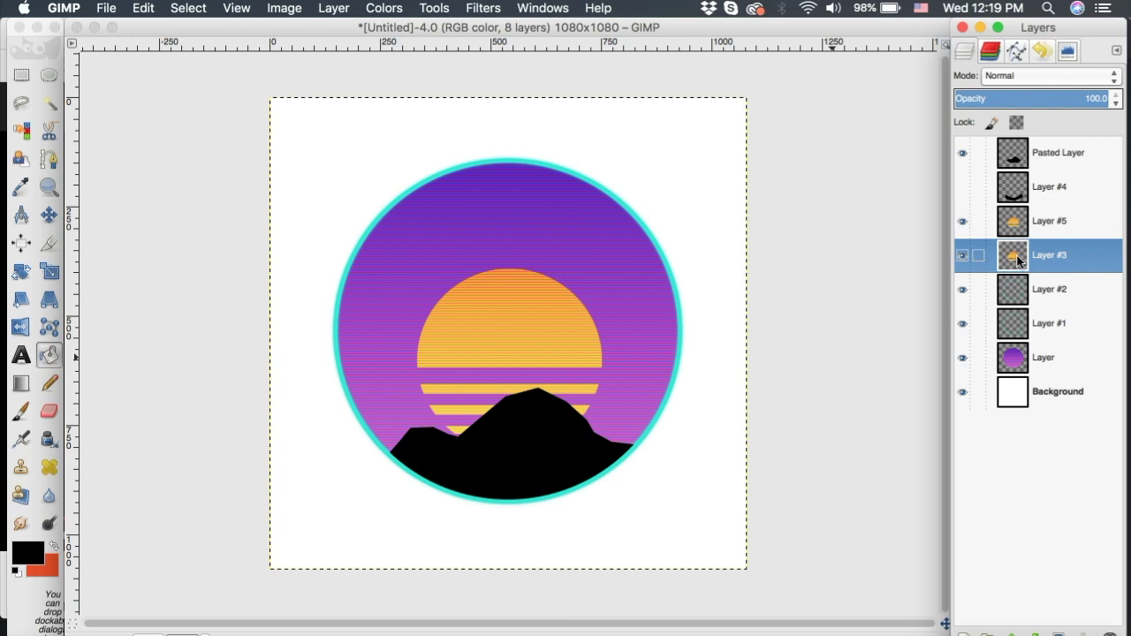
{"action": "left_click", "coordinate": [486, 11]}
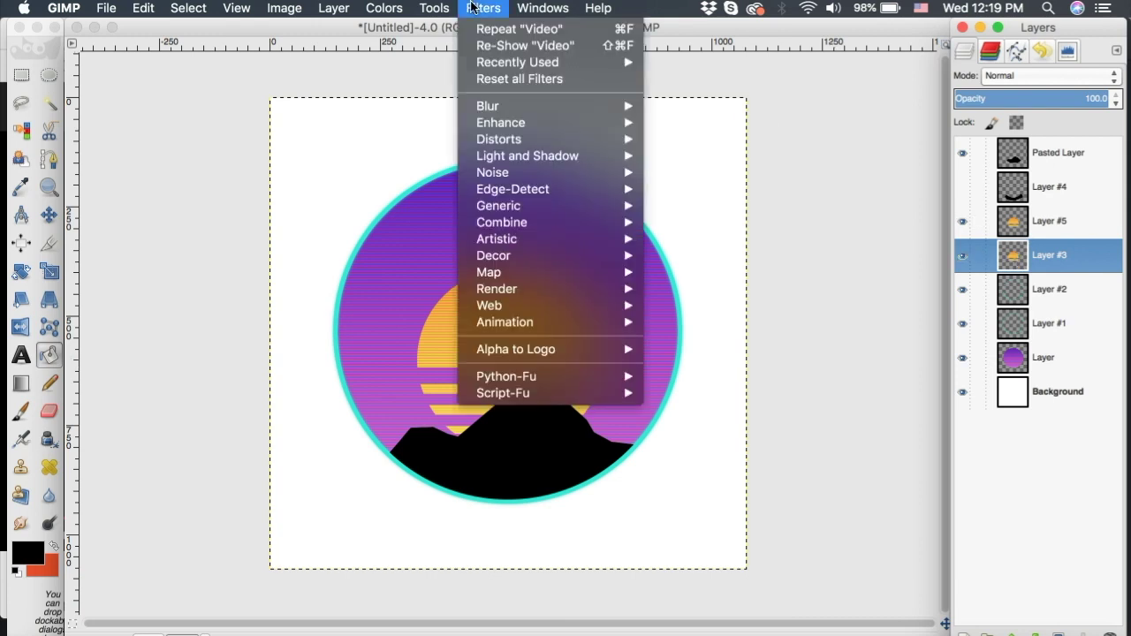
{"action": "mouse_move", "coordinate": [528, 103]}
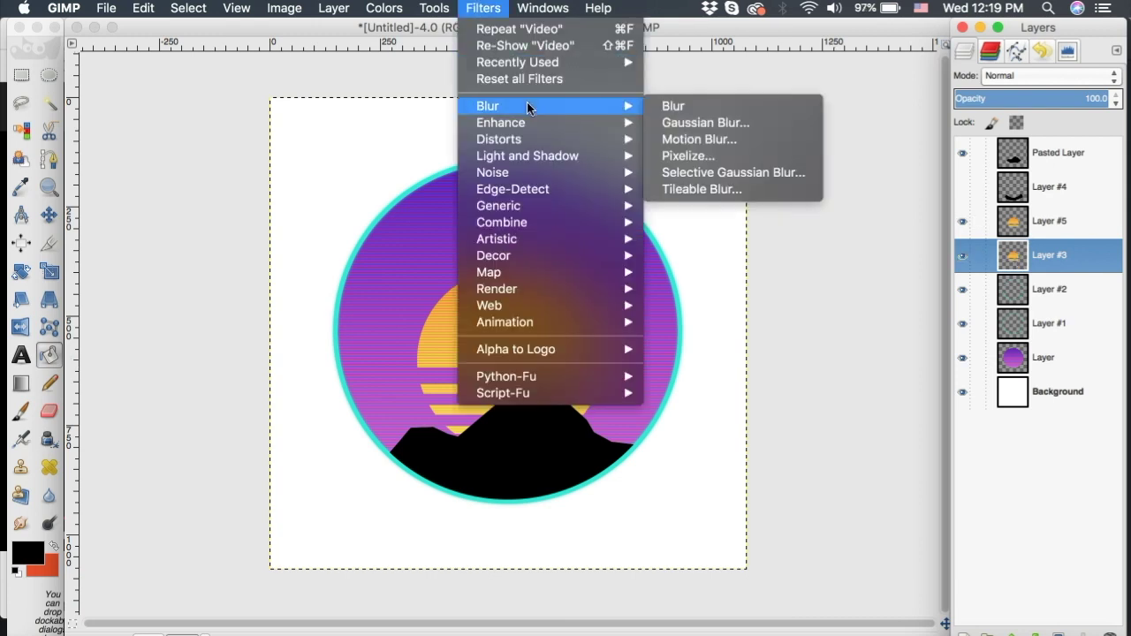
{"action": "left_click", "coordinate": [708, 121]}
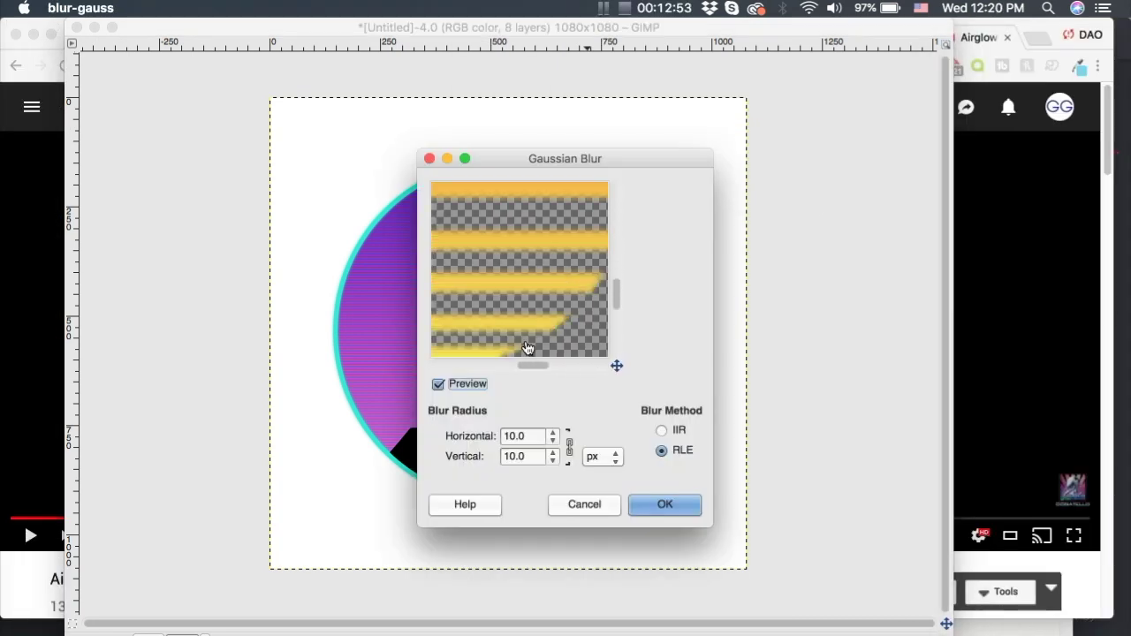
{"action": "left_click", "coordinate": [650, 520]}
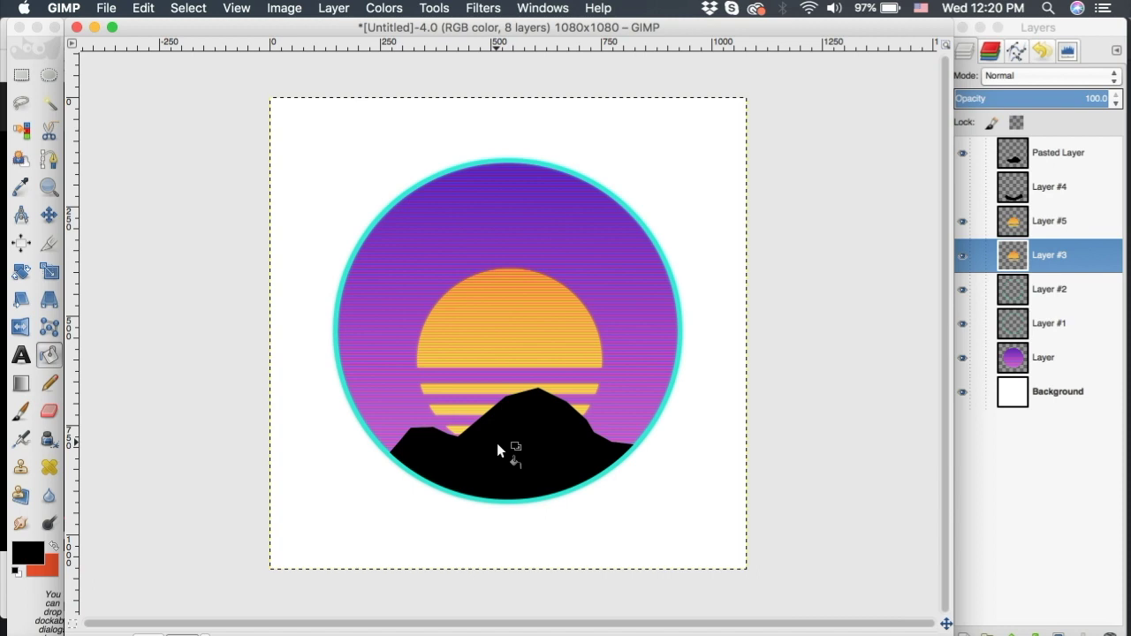
Add a 'Synth' text box over the badge's upper half
{"action": "key", "text": "t"}
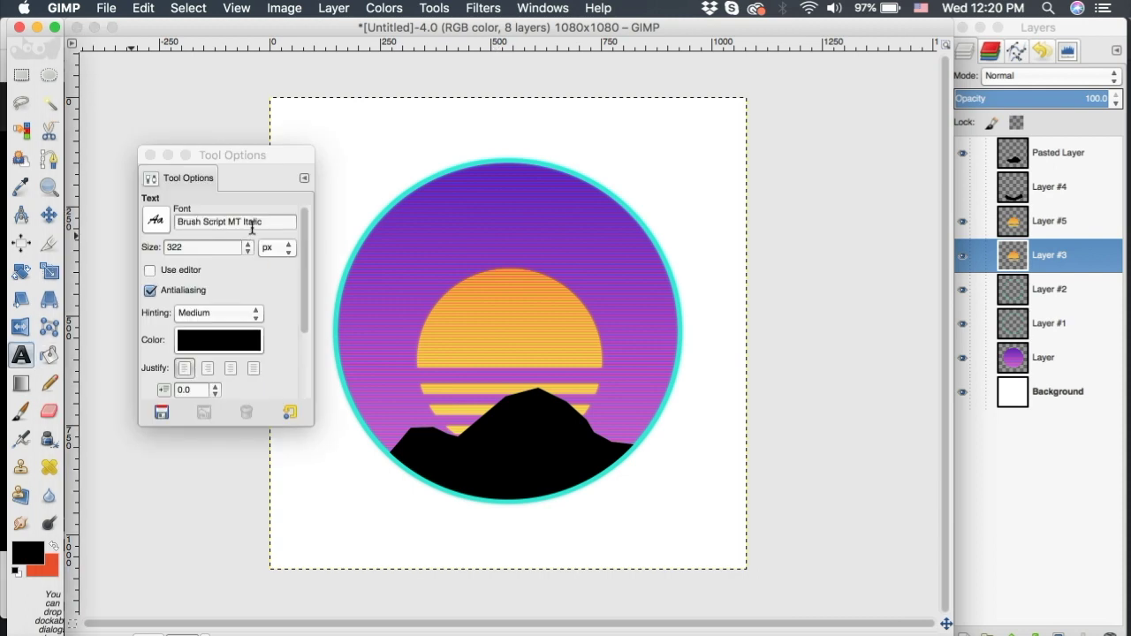
{"action": "left_click_drag", "start_coordinate": [339, 134], "coordinate": [736, 342]}
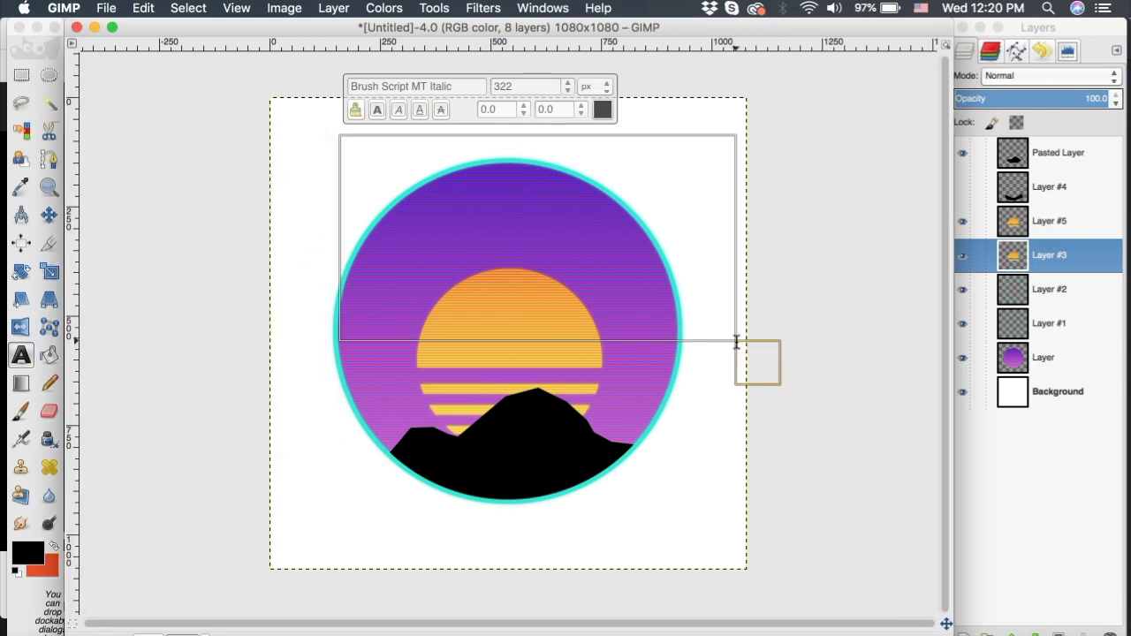
{"action": "type", "text": "S"}
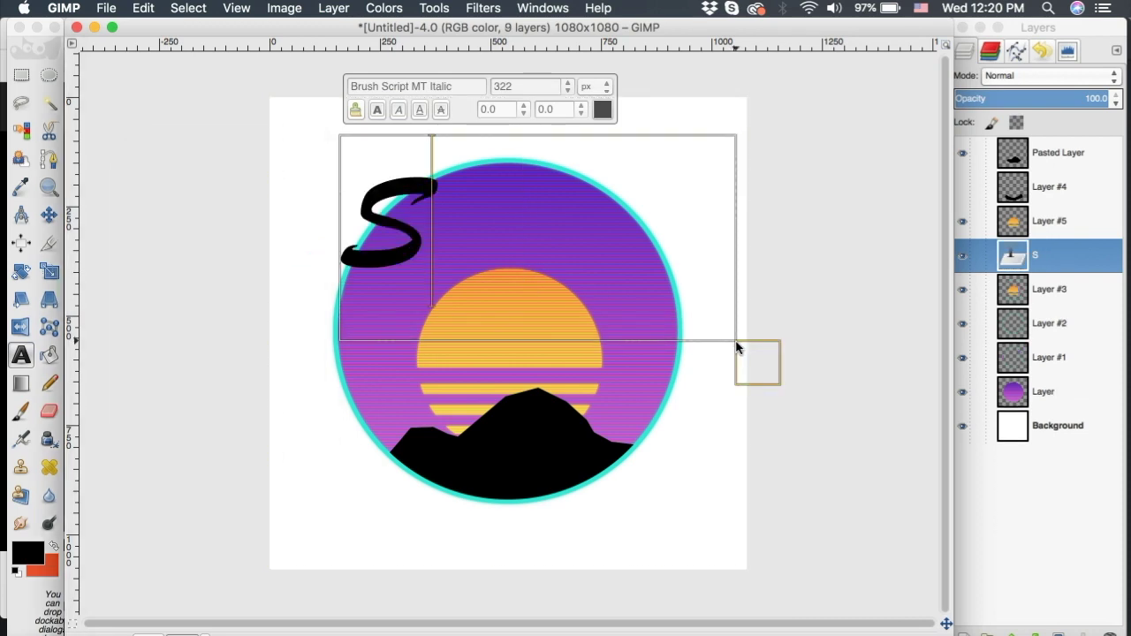
{"action": "type", "text": "ynth"}
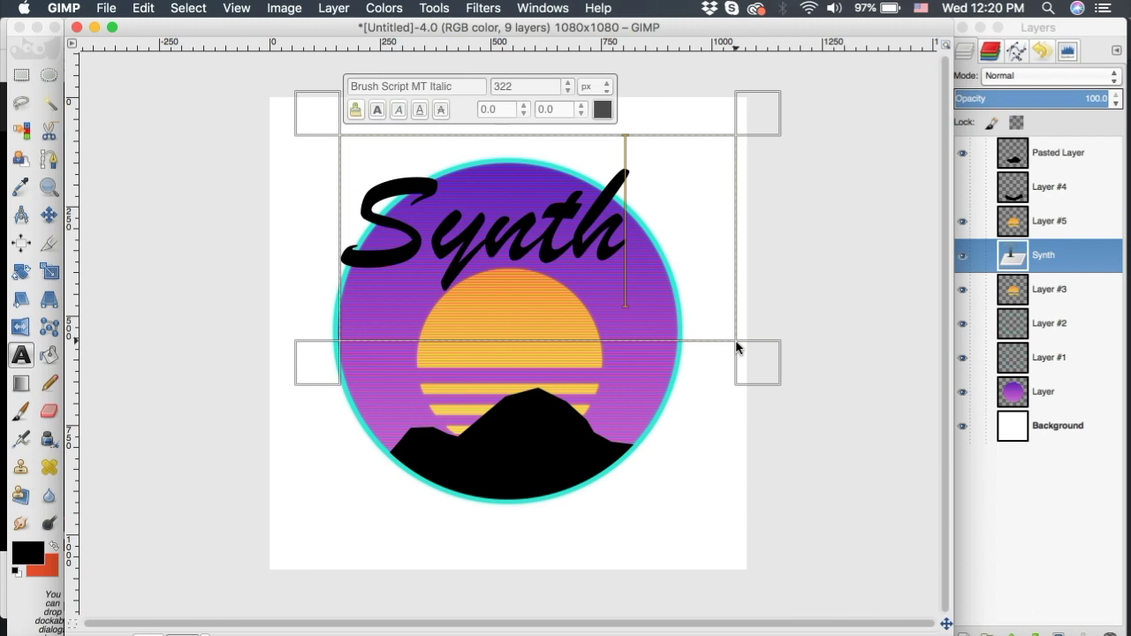
Move the Synth text down over the sun and raise its layer to the top
{"action": "left_click", "coordinate": [48, 215]}
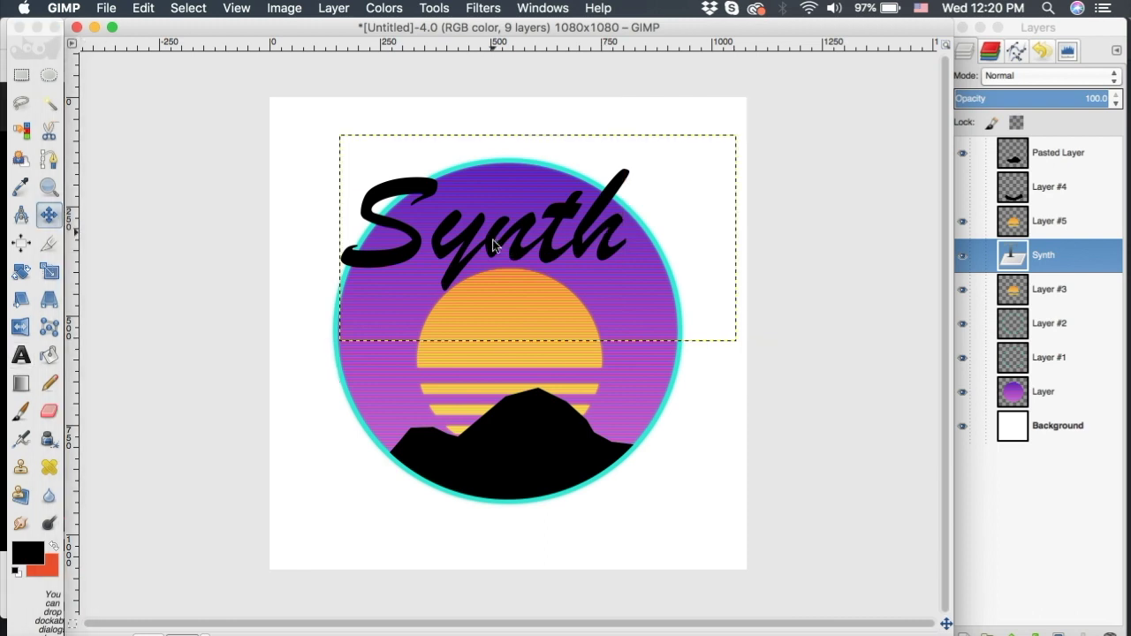
{"action": "mouse_move", "coordinate": [499, 303]}
{"action": "left_mouse_down"}
{"action": "mouse_move", "coordinate": [506, 369]}
{"action": "mouse_move", "coordinate": [499, 298]}
{"action": "left_mouse_up"}
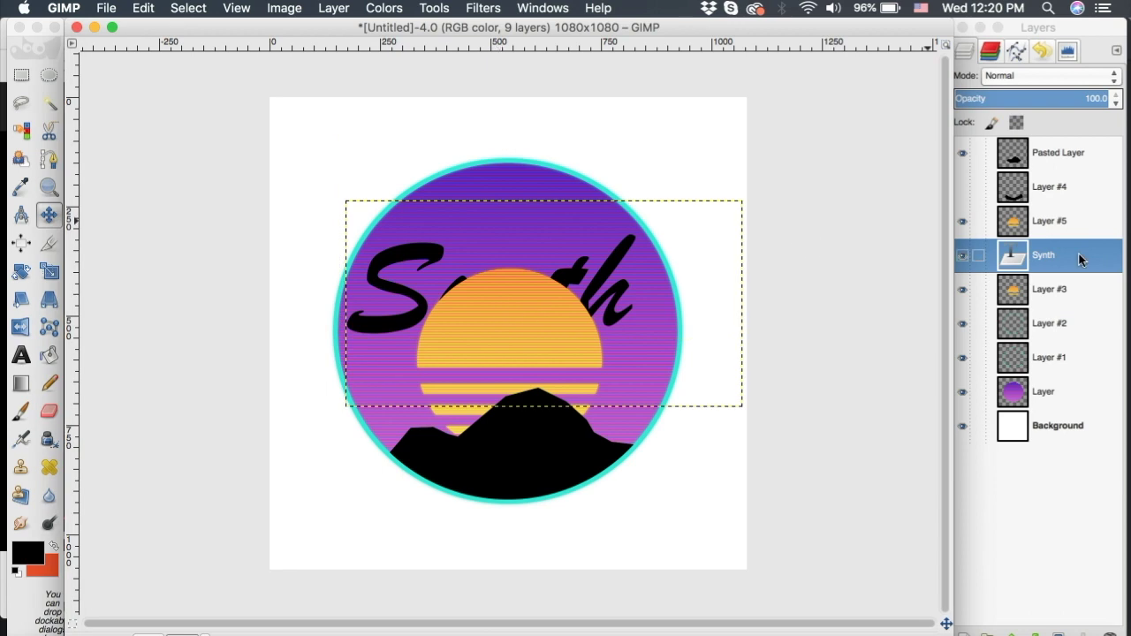
{"action": "left_click_drag", "start_coordinate": [1079, 256], "coordinate": [1072, 150]}
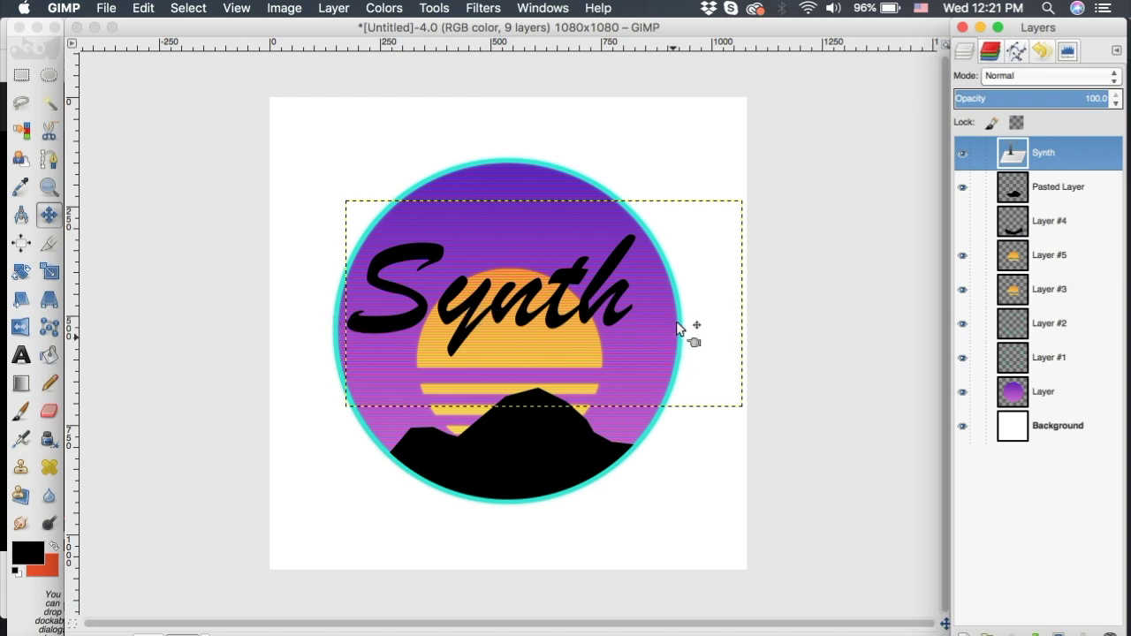
{"action": "left_click", "coordinate": [17, 361]}
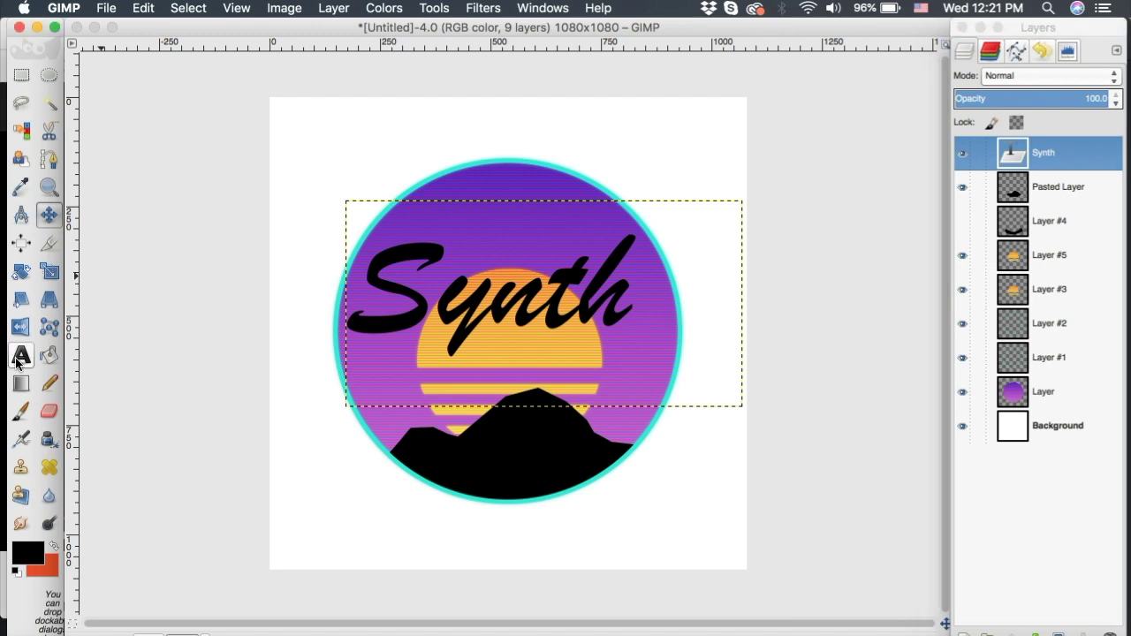
Nudge the Synth text slightly left and down across the sun
{"action": "left_click", "coordinate": [651, 305]}
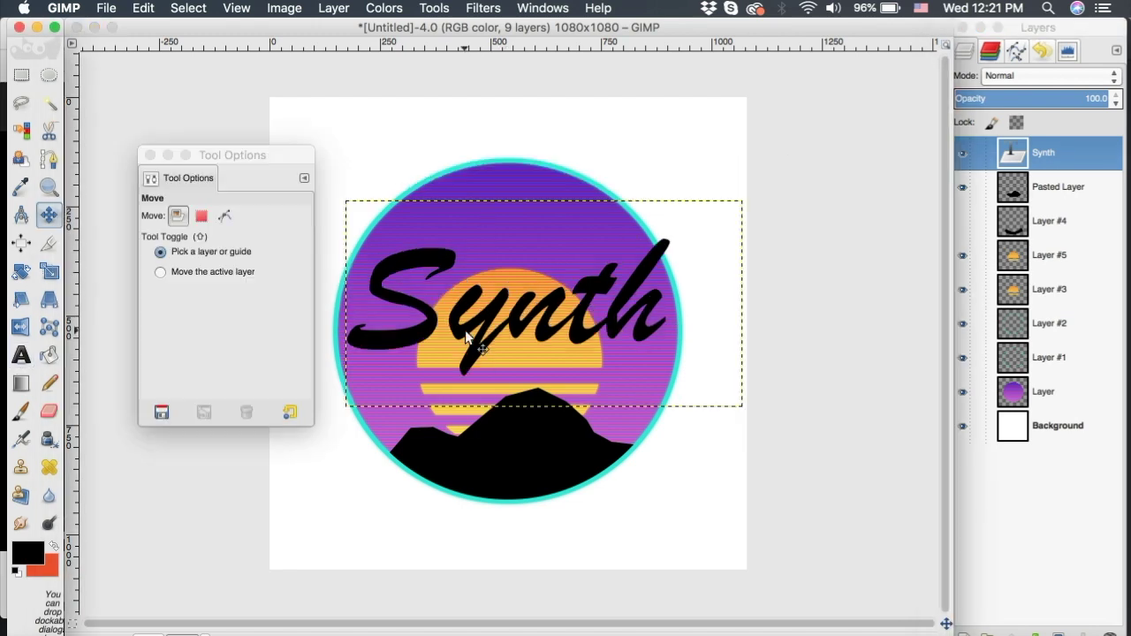
{"action": "left_click", "coordinate": [464, 336]}
{"action": "left_click_drag", "start_coordinate": [465, 336], "coordinate": [460, 358]}
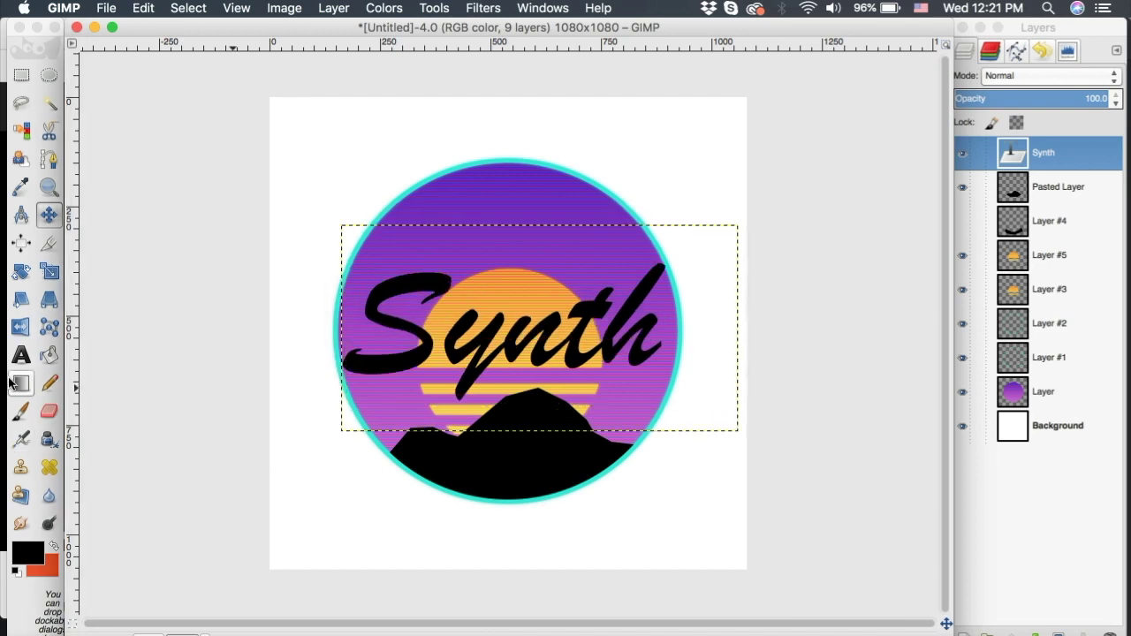
Select all the Synth text and change its colour to cyan 23ecd7
{"action": "left_click", "coordinate": [21, 355]}
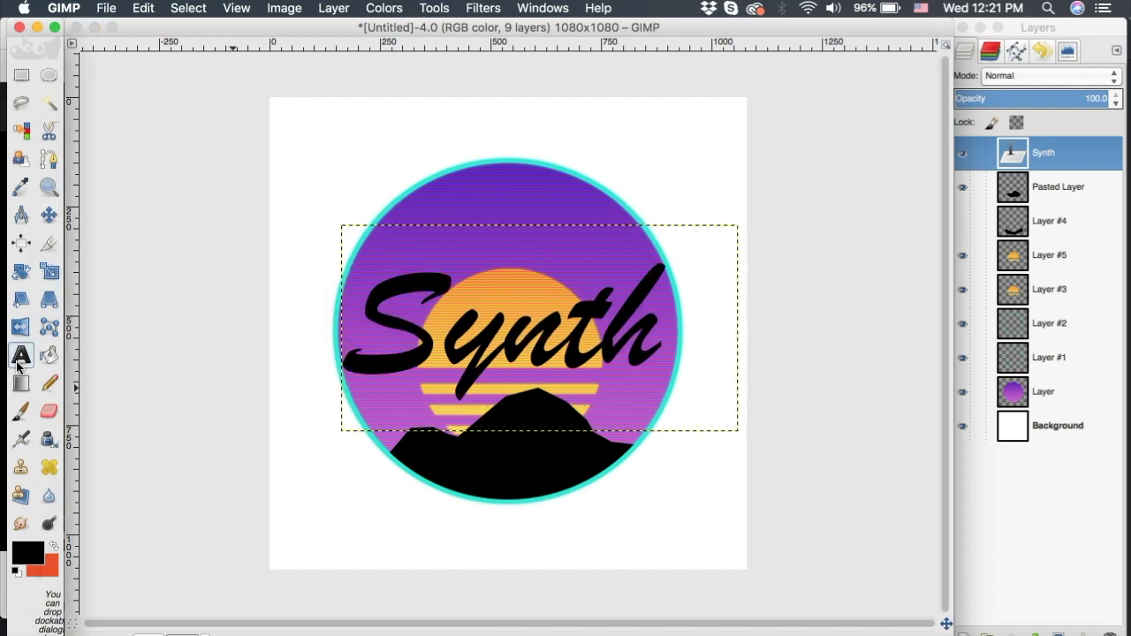
{"action": "left_click", "coordinate": [595, 332]}
{"action": "key", "text": "super+a"}
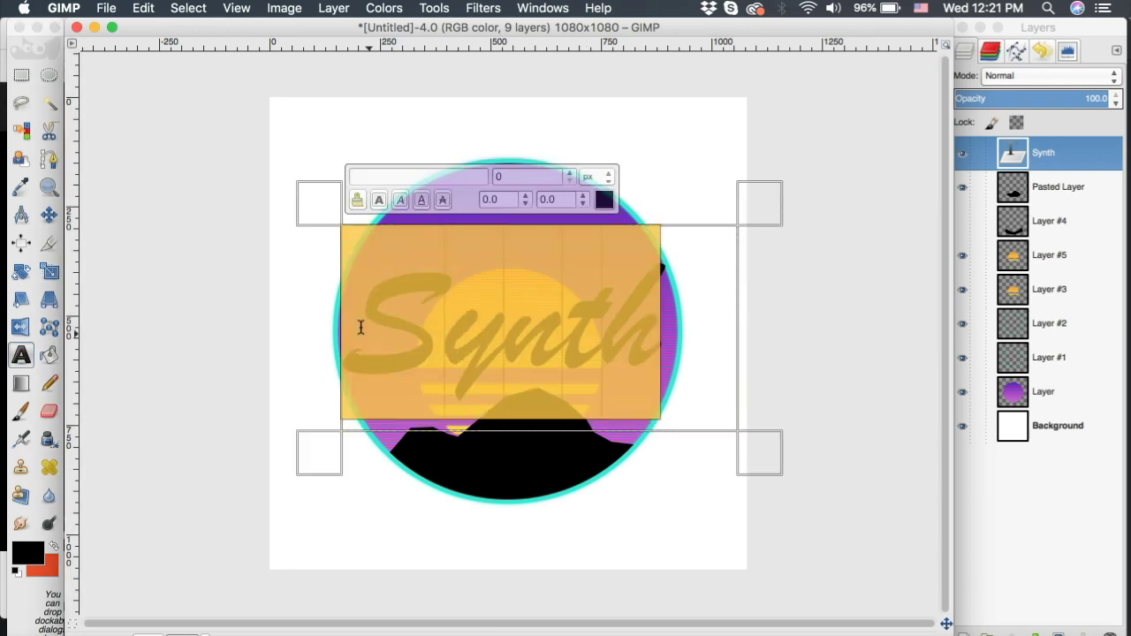
{"action": "left_click", "coordinate": [24, 370]}
{"action": "double_click", "coordinate": [25, 369]}
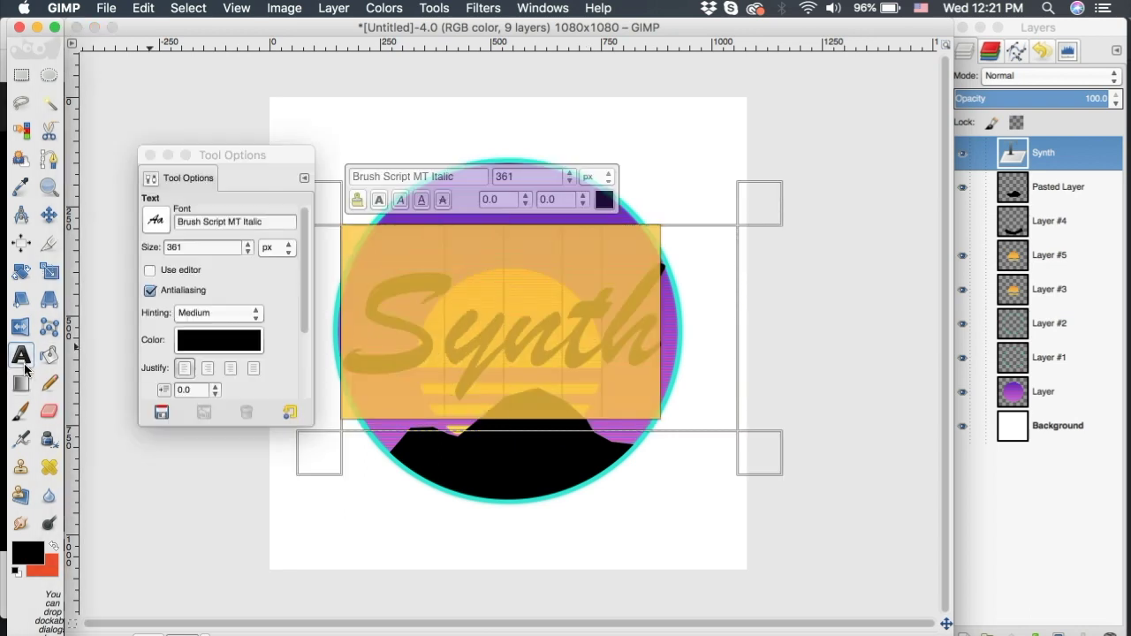
{"action": "left_click", "coordinate": [217, 346]}
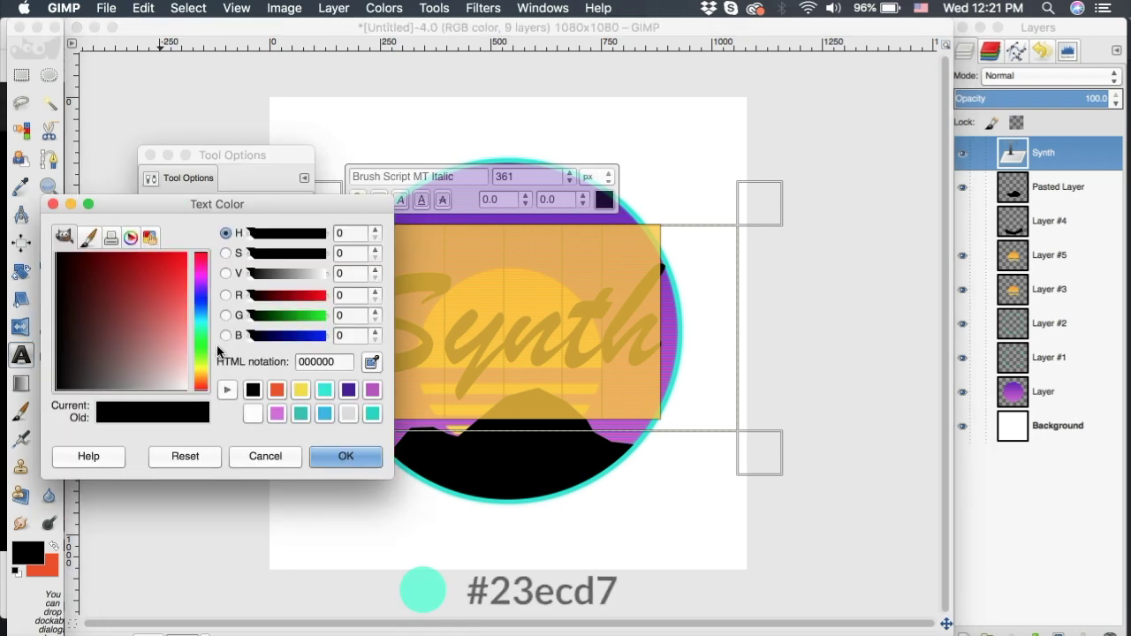
{"action": "left_click", "coordinate": [328, 394]}
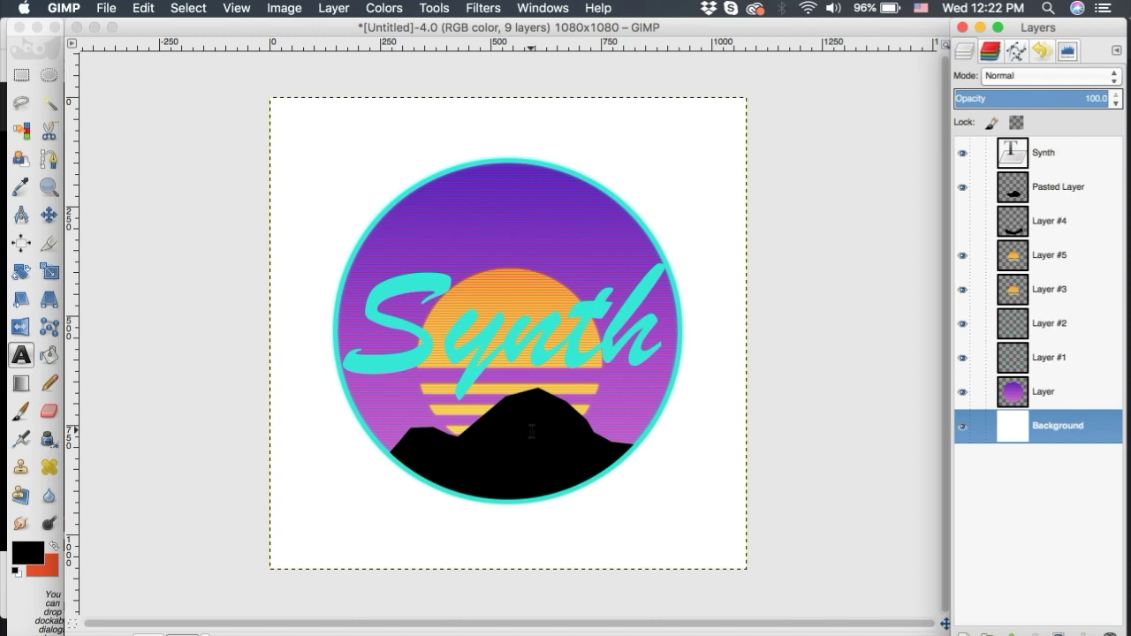
Draw a curved band path across the badge's lower half and convert it to a selection
{"action": "left_click", "coordinate": [48, 161]}
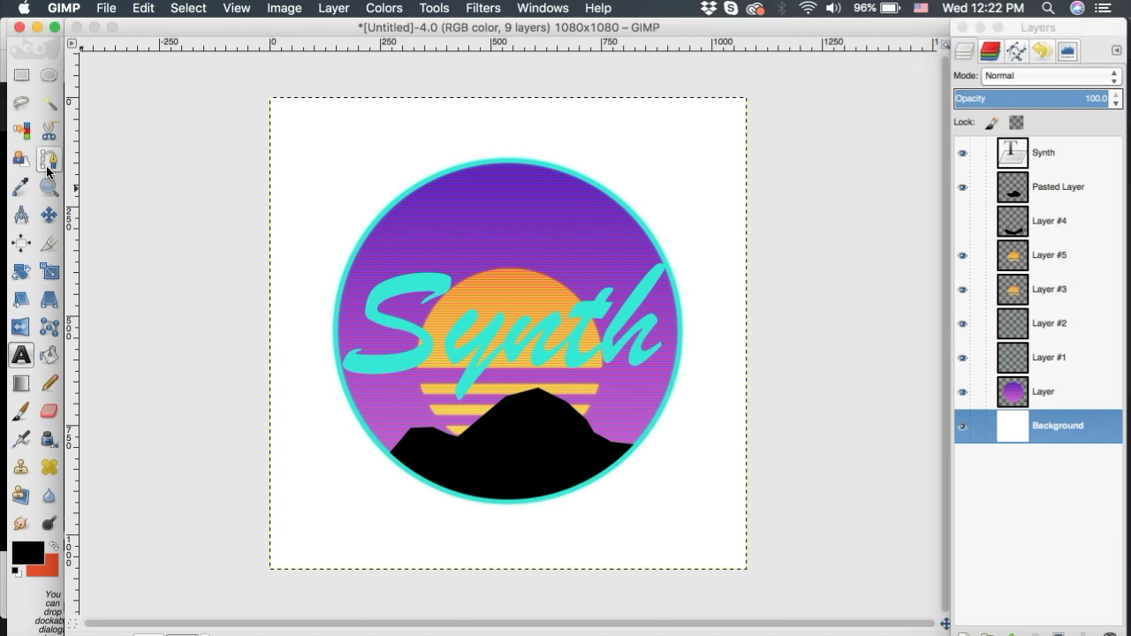
{"action": "left_click", "coordinate": [293, 315]}
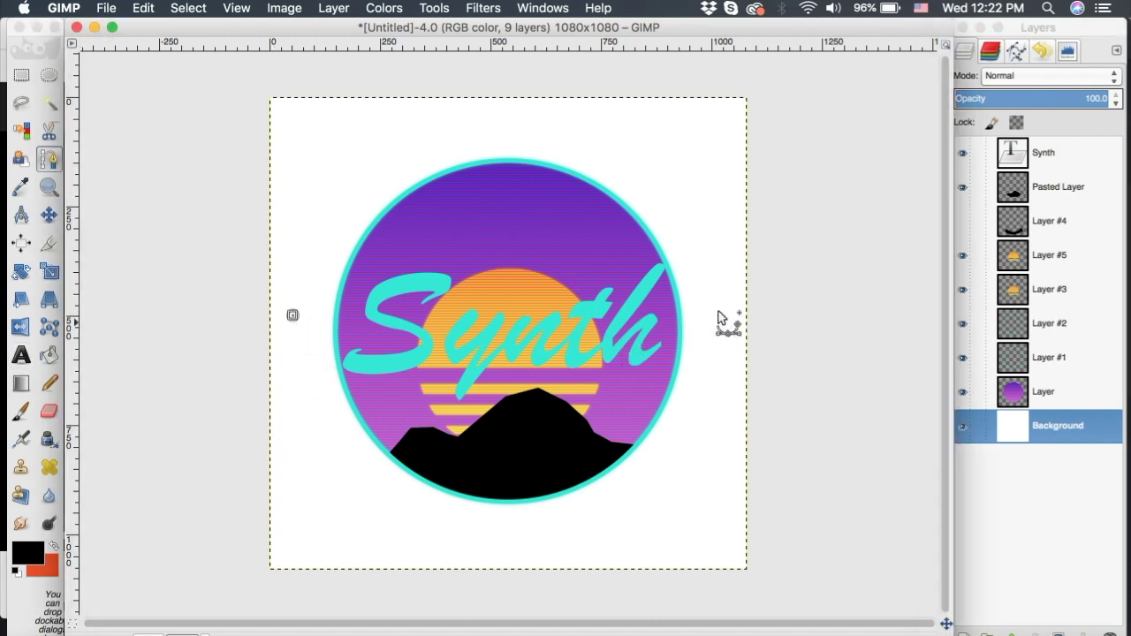
{"action": "left_click_drag", "start_coordinate": [718, 311], "coordinate": [787, 271]}
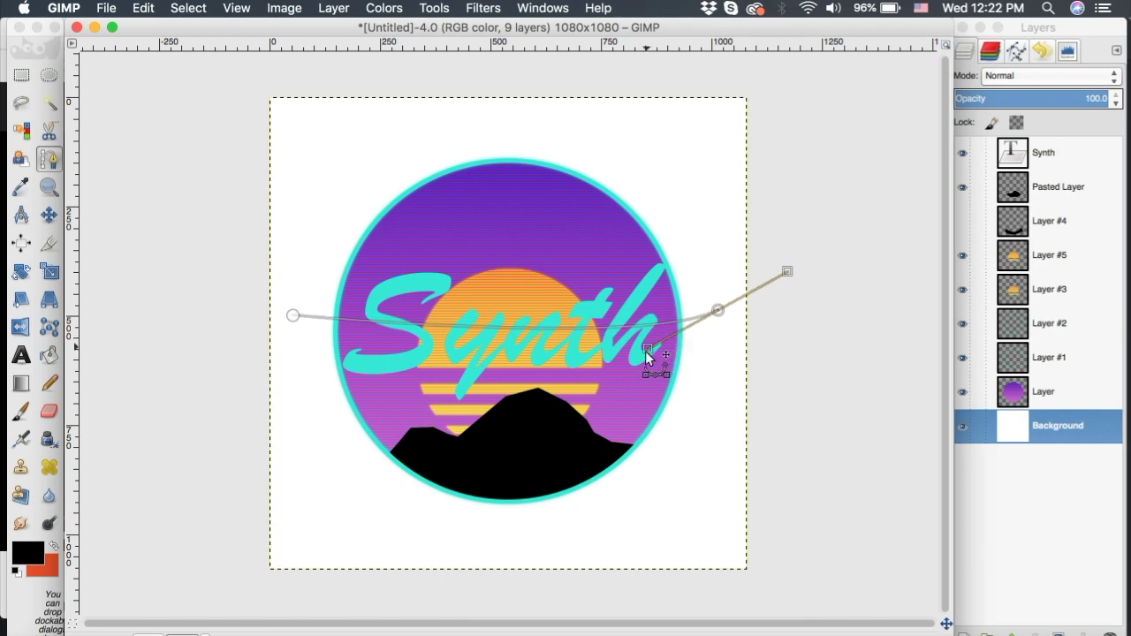
{"action": "left_click_drag", "start_coordinate": [646, 350], "coordinate": [517, 389]}
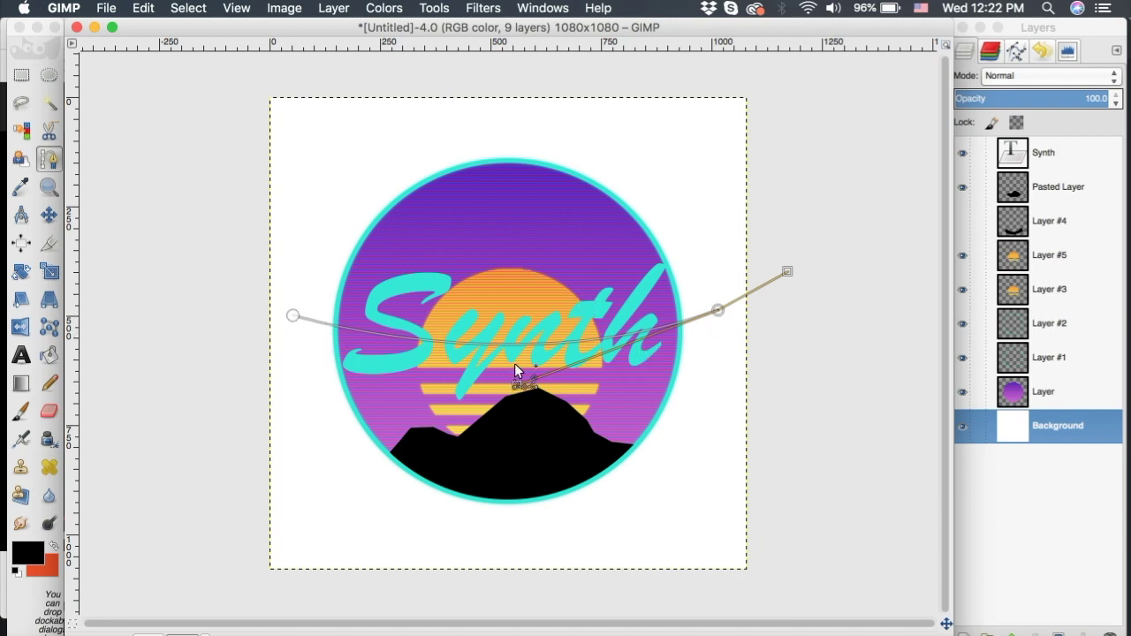
{"action": "left_click", "coordinate": [712, 516]}
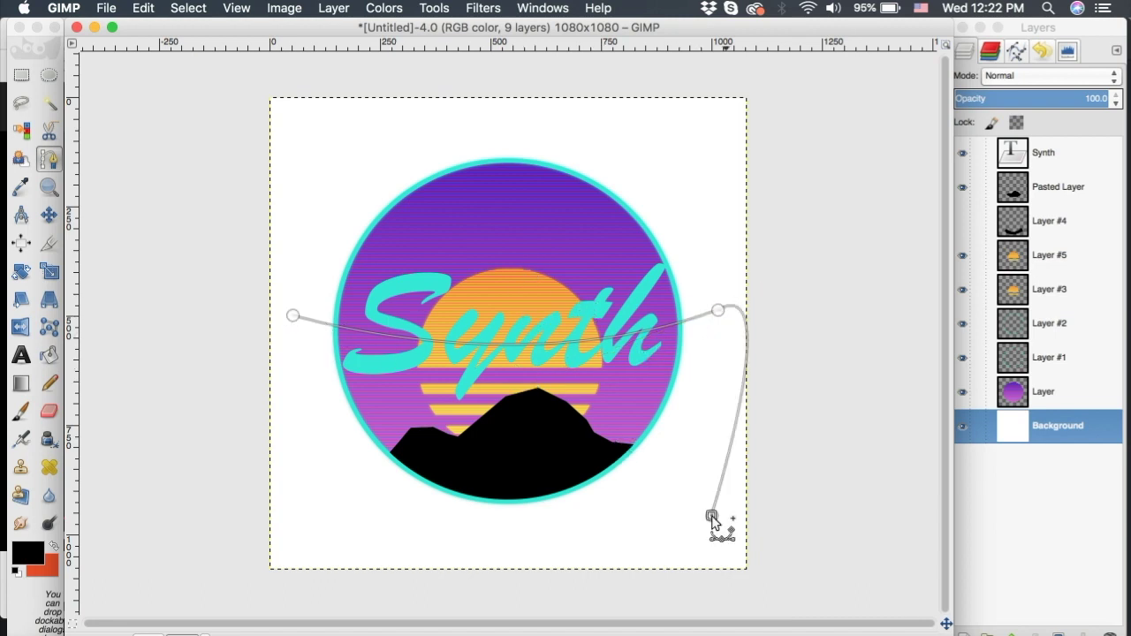
{"action": "left_click", "coordinate": [348, 549]}
{"action": "left_click", "coordinate": [273, 358]}
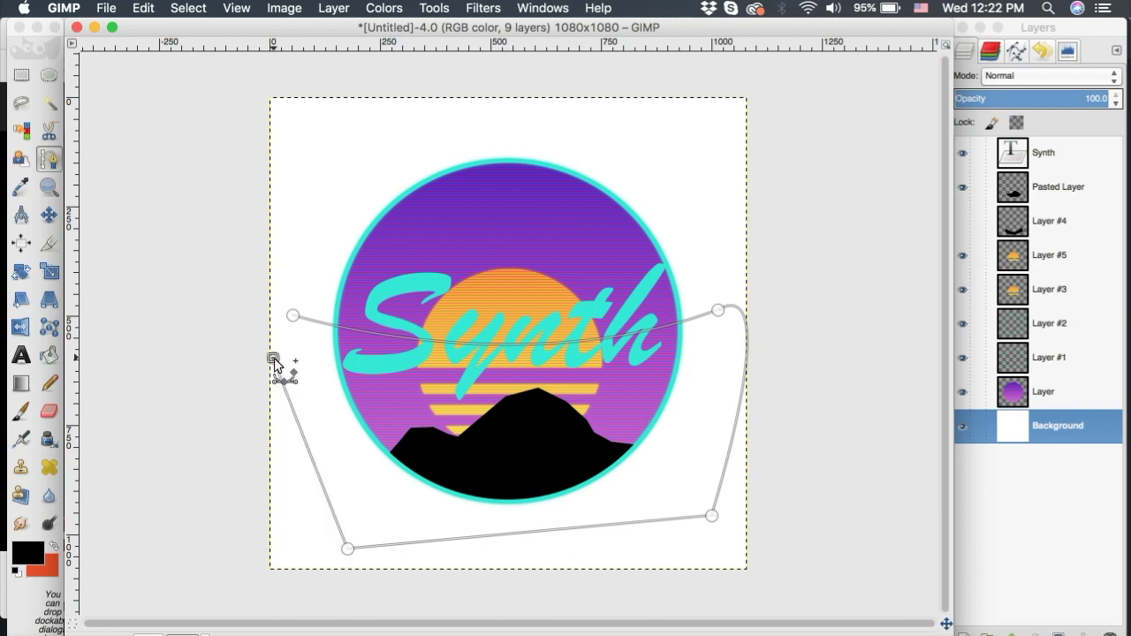
{"action": "left_click", "coordinate": [1017, 53]}
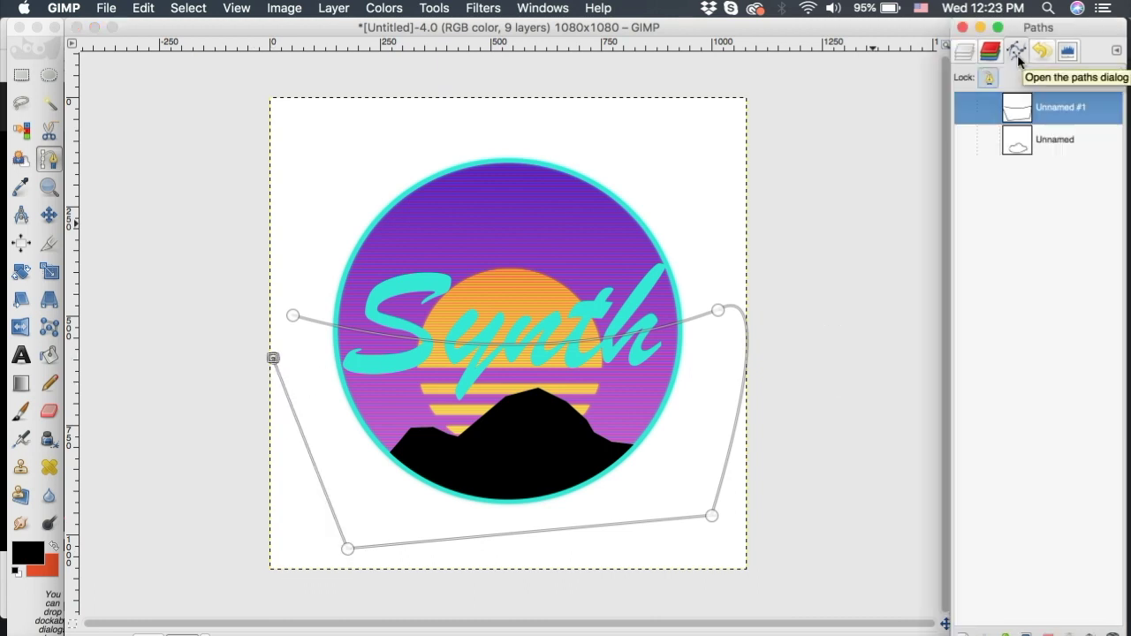
{"action": "right_click", "coordinate": [1023, 109]}
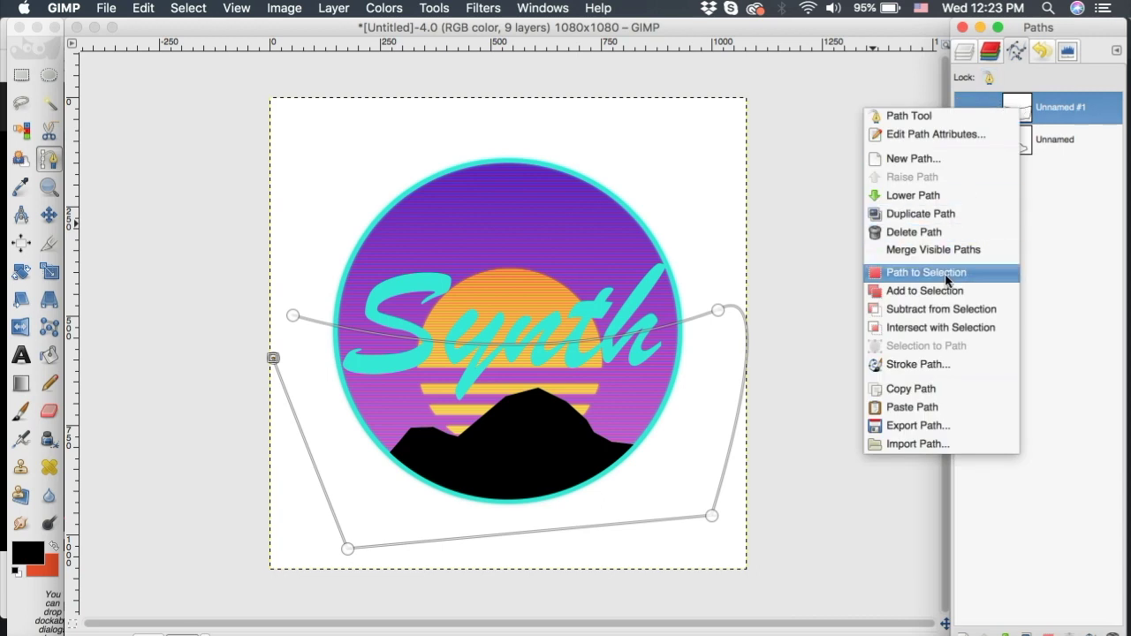
{"action": "left_click", "coordinate": [944, 276]}
Add a new transparent Layer #6 and set the foreground colour to teal 26c8b7
{"action": "left_click", "coordinate": [967, 54]}
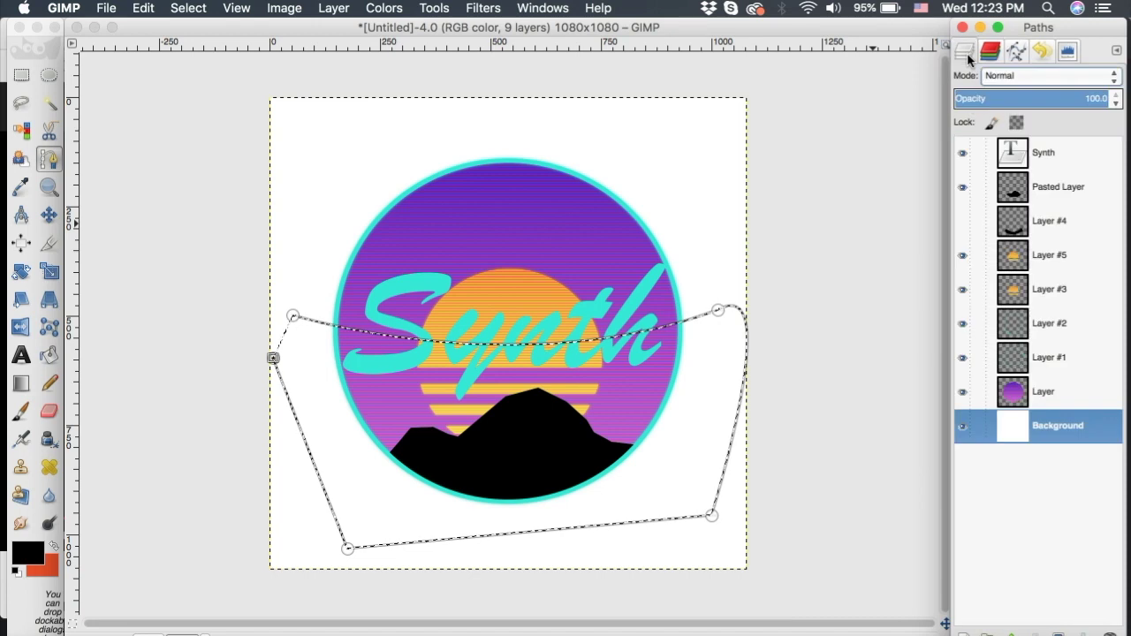
{"action": "left_click", "coordinate": [964, 633]}
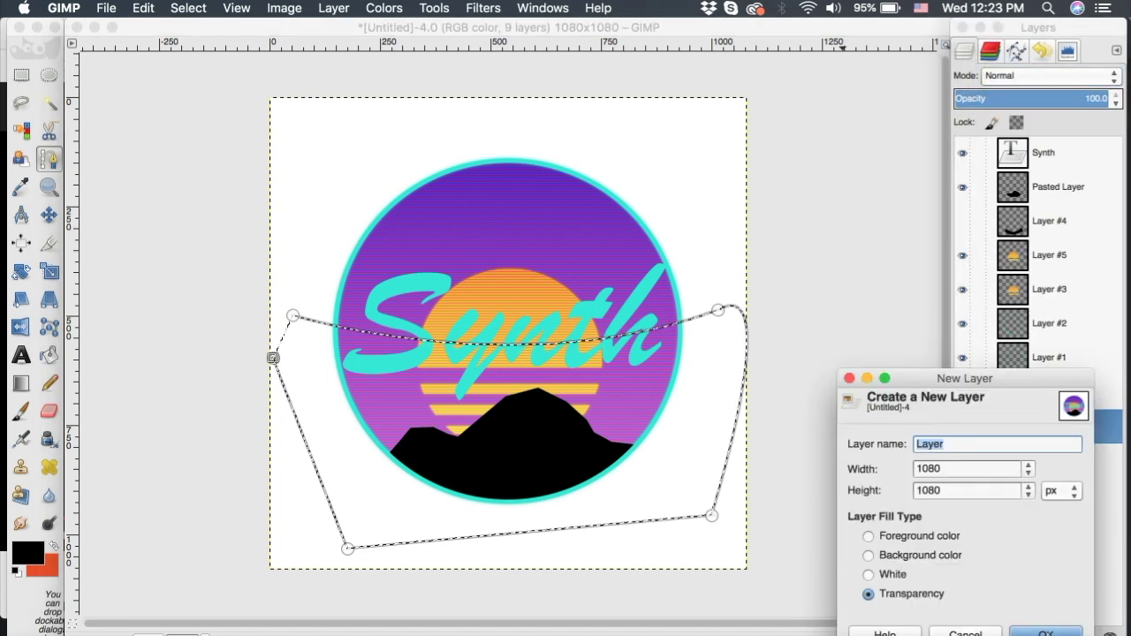
{"action": "left_click", "coordinate": [1042, 627]}
{"action": "left_click", "coordinate": [28, 549]}
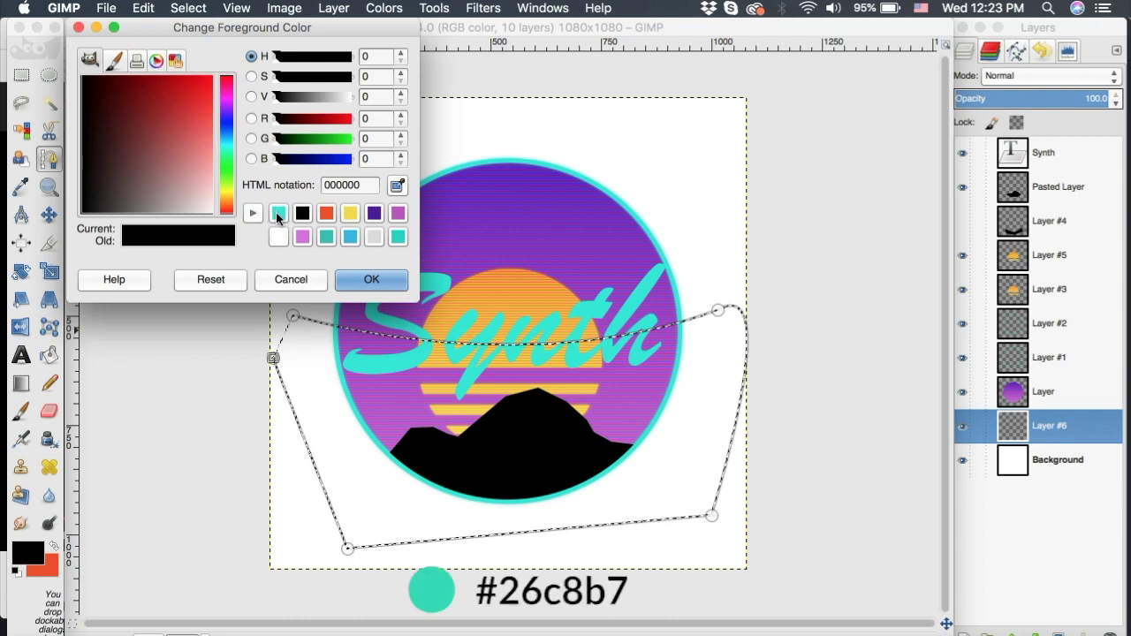
{"action": "left_click", "coordinate": [279, 215]}
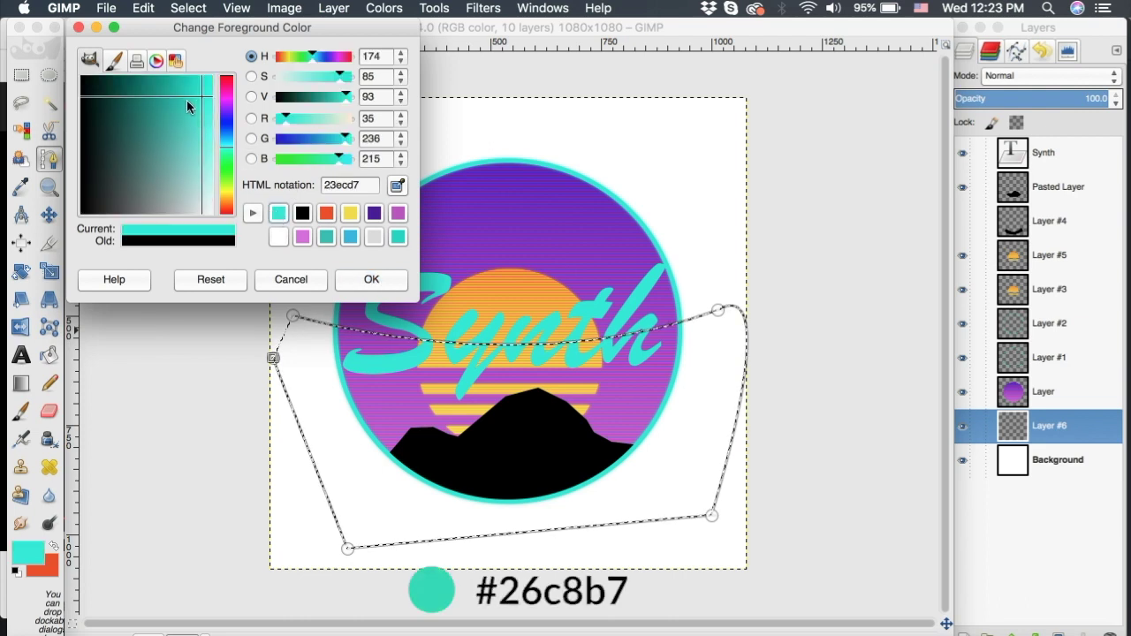
{"action": "left_click_drag", "start_coordinate": [186, 99], "coordinate": [183, 100]}
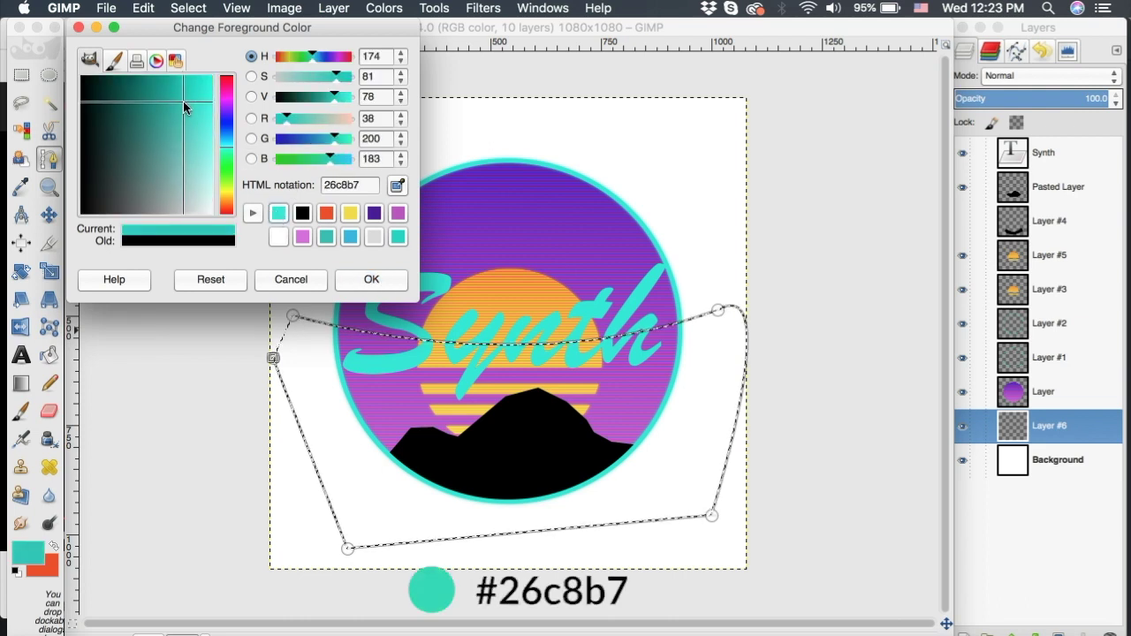
Set the Blend tool to the FG to Transparent gradient and move Layer #6 to the top
{"action": "left_click", "coordinate": [398, 278]}
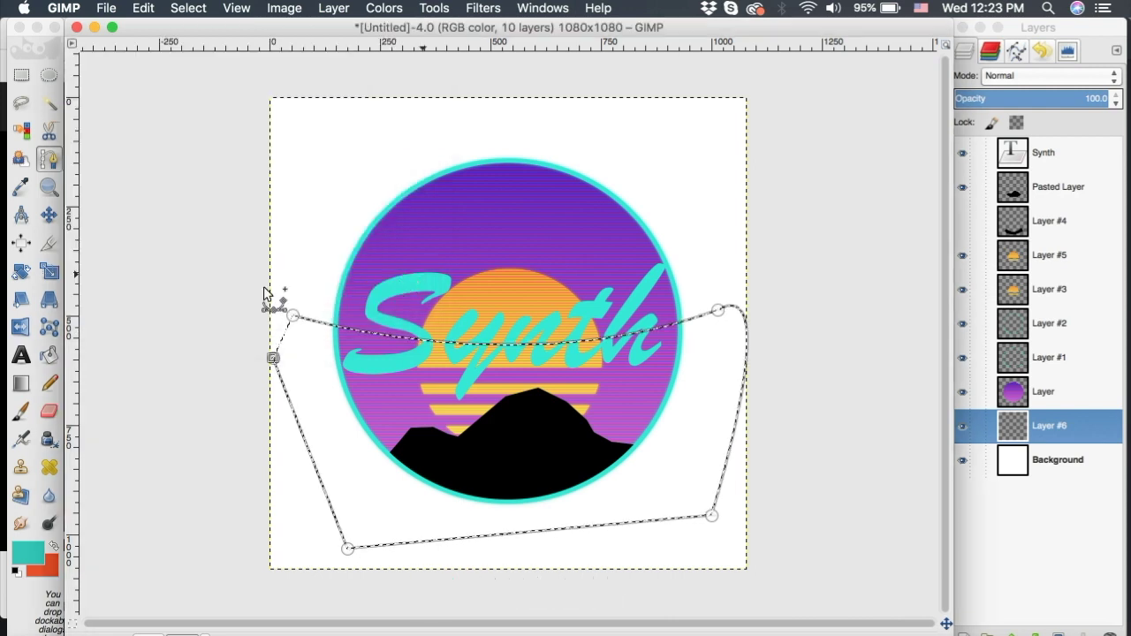
{"action": "double_click", "coordinate": [26, 383]}
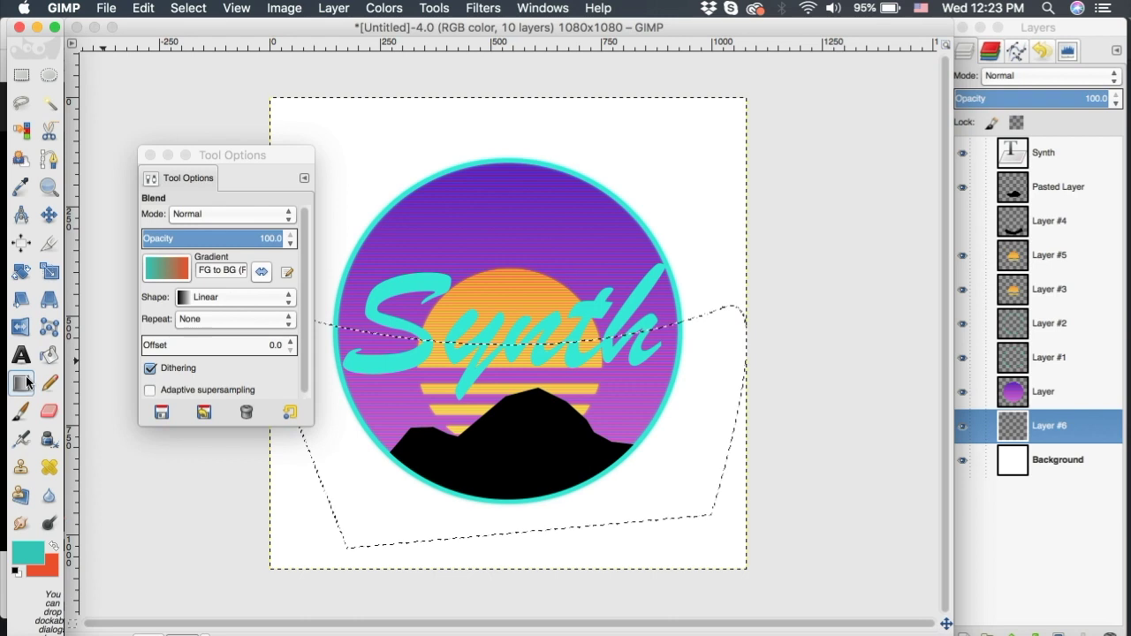
{"action": "left_click", "coordinate": [167, 269]}
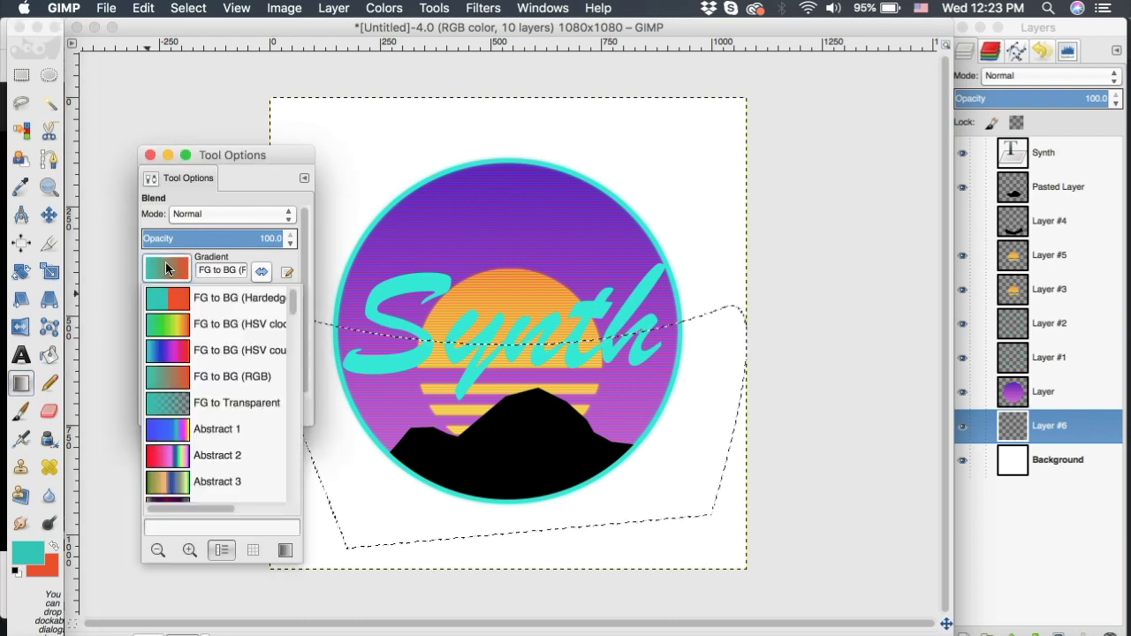
{"action": "left_click", "coordinate": [174, 411]}
{"action": "left_click", "coordinate": [1073, 414]}
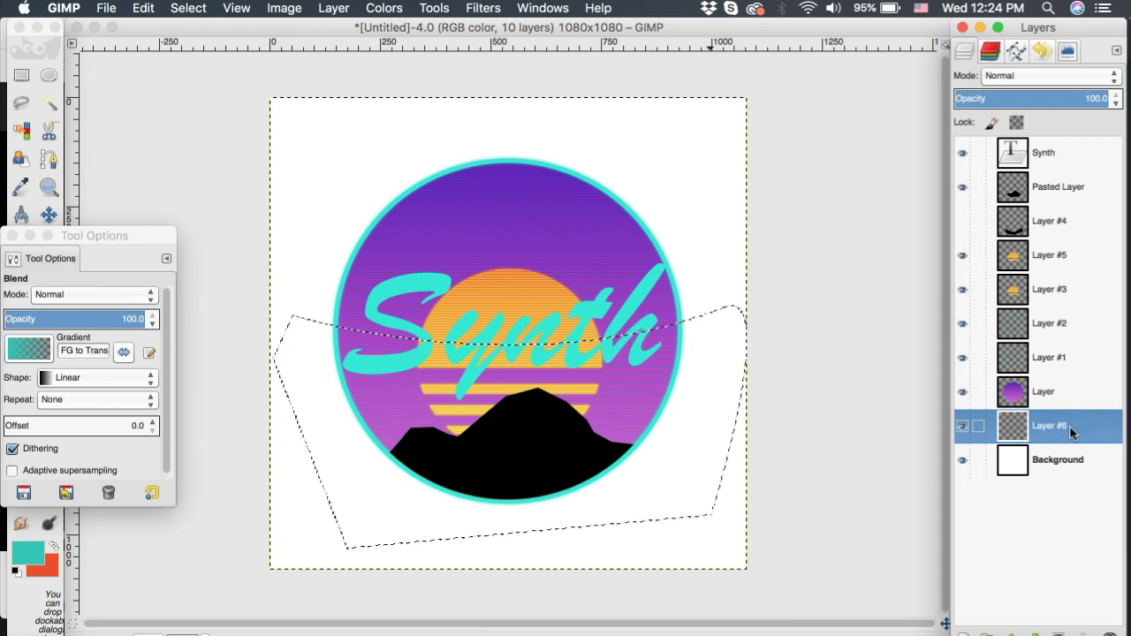
{"action": "left_click_drag", "start_coordinate": [1070, 427], "coordinate": [1055, 147]}
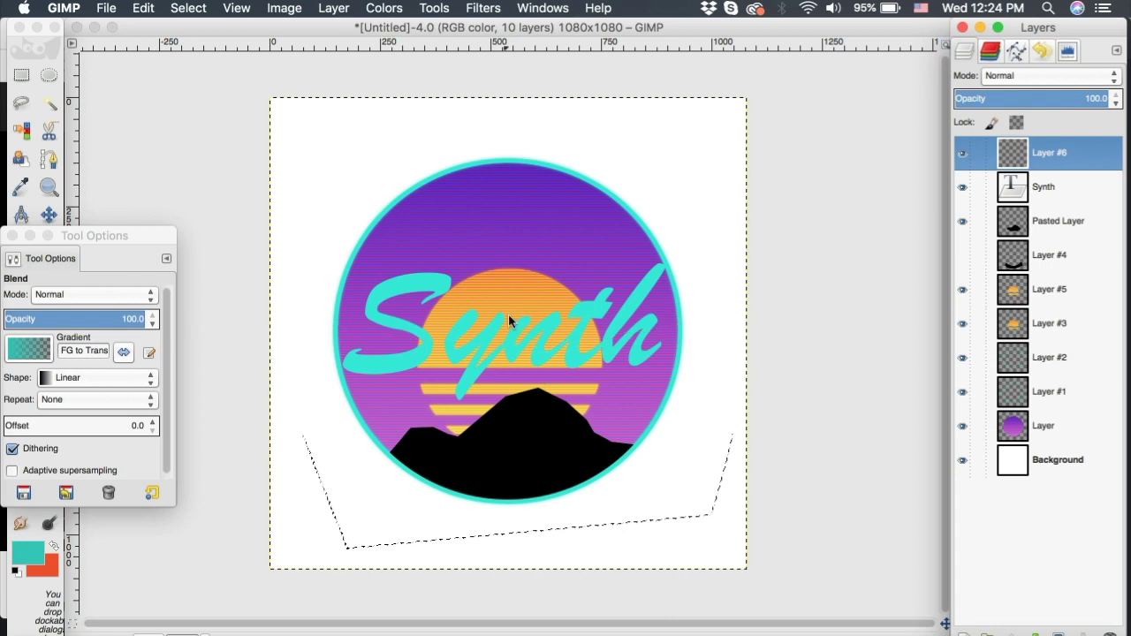
Drag a teal-to-transparent gradient from the sun down through the band, then deselect
{"action": "left_click_drag", "start_coordinate": [508, 314], "coordinate": [511, 440]}
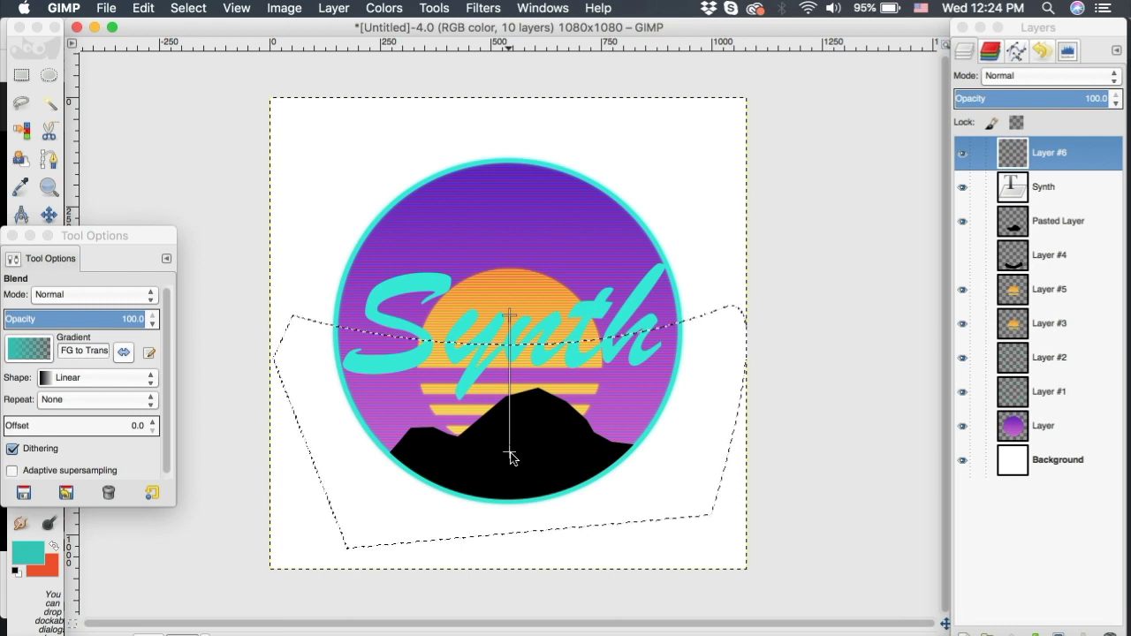
{"action": "left_click_drag", "start_coordinate": [511, 459], "coordinate": [510, 458]}
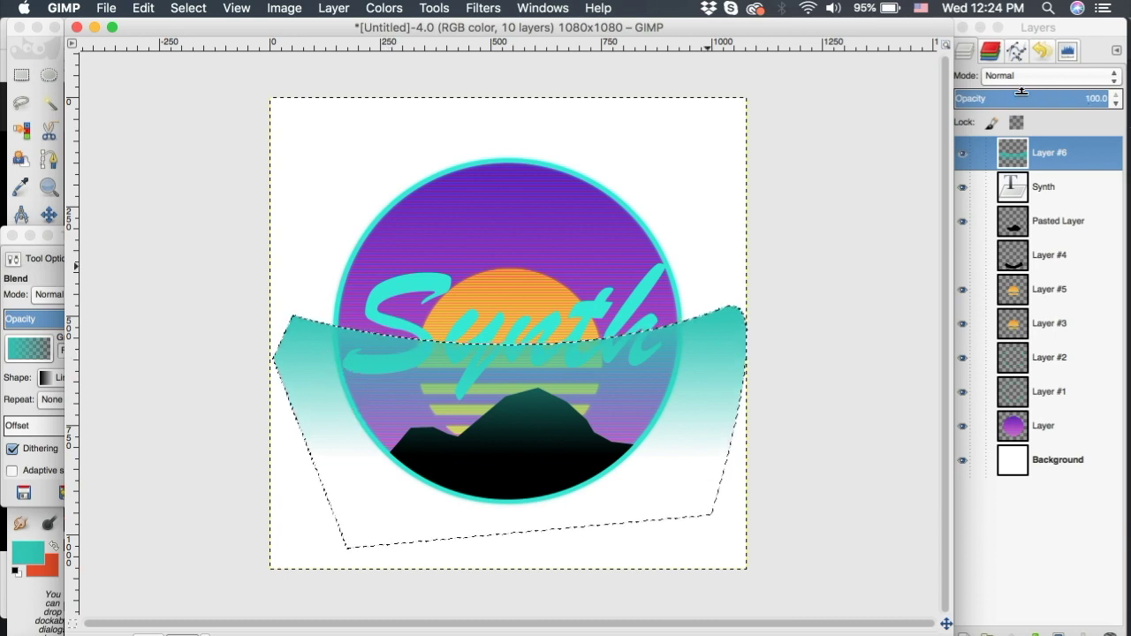
{"action": "left_click", "coordinate": [188, 8]}
{"action": "left_click", "coordinate": [198, 48]}
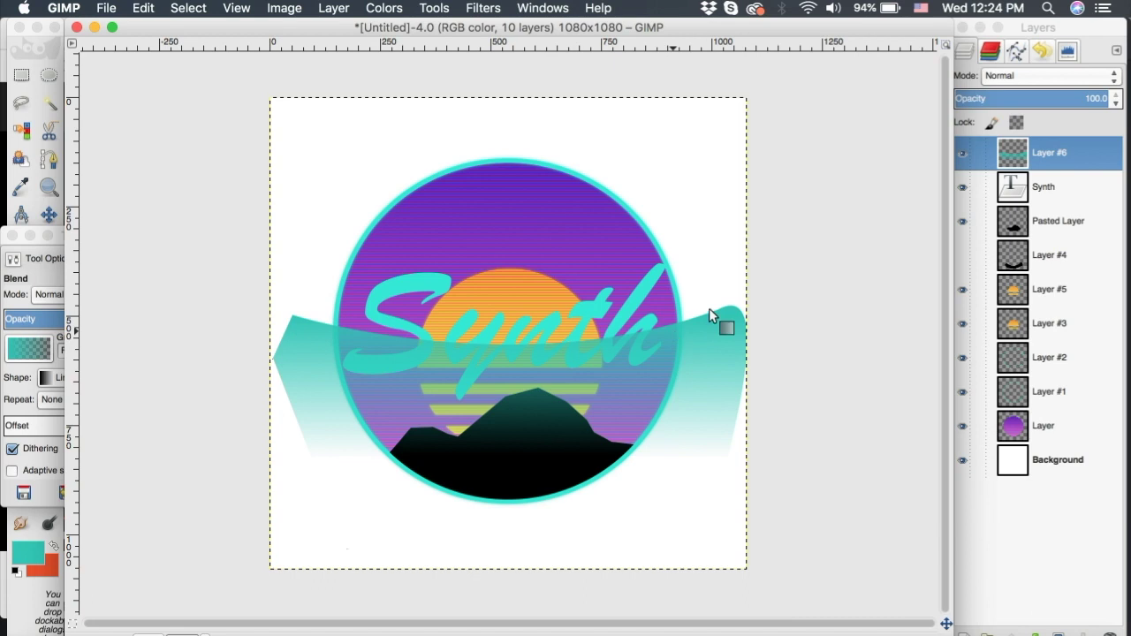
{"action": "left_click", "coordinate": [486, 5]}
{"action": "mouse_move", "coordinate": [503, 110]}
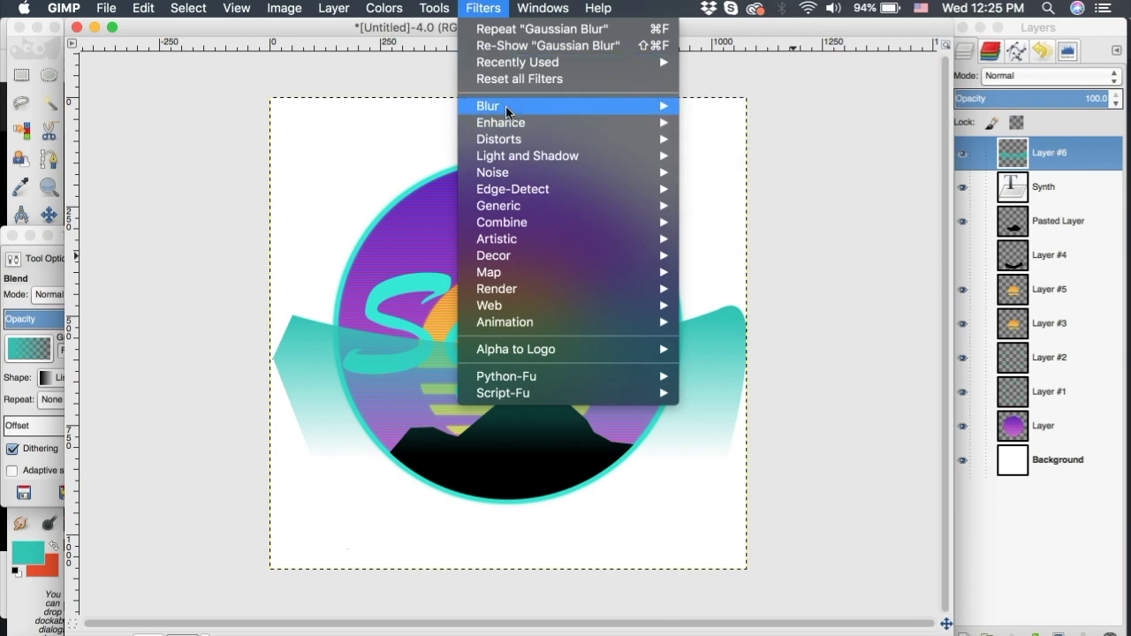
Soften the teal band on Layer #6 with a 10 px Gaussian blur
{"action": "left_click", "coordinate": [741, 122]}
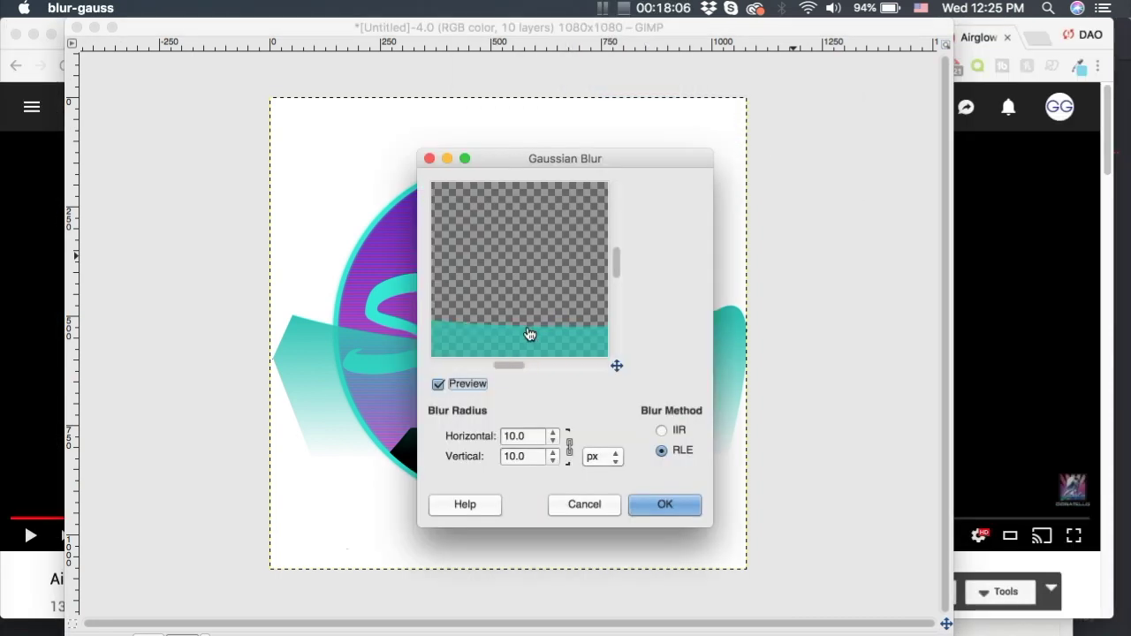
{"action": "left_click", "coordinate": [651, 504]}
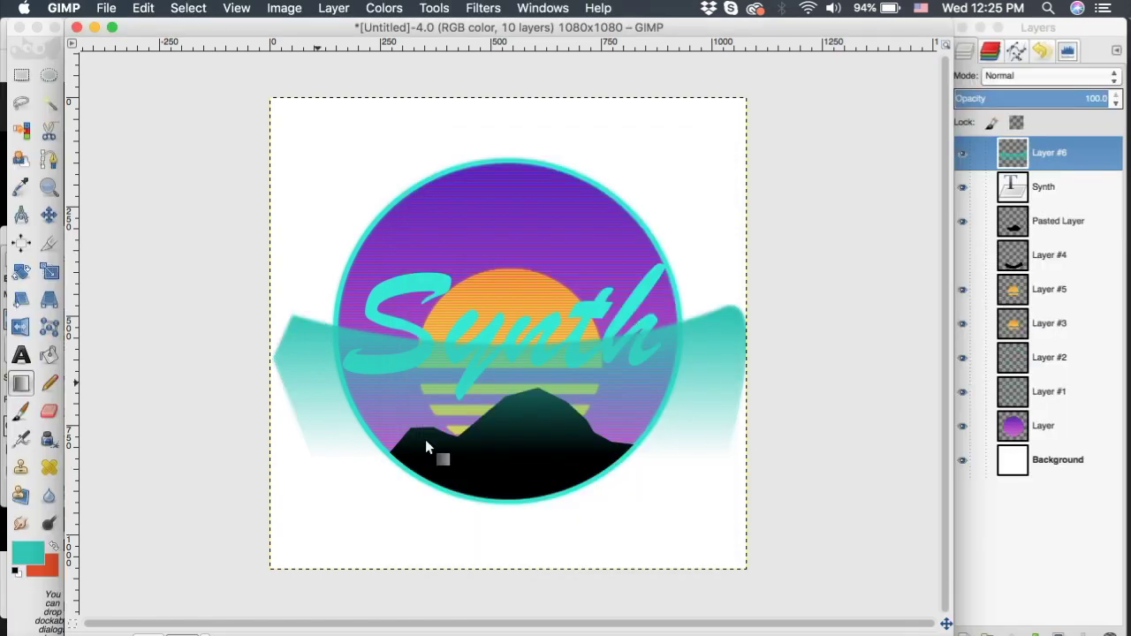
{"action": "left_click", "coordinate": [1028, 190]}
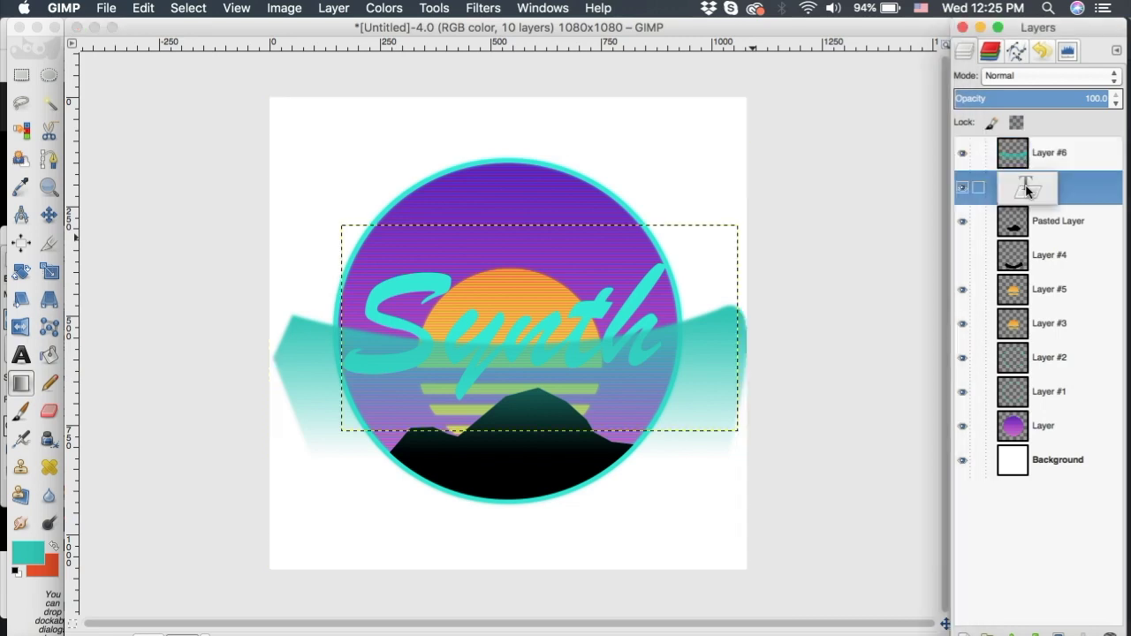
Load the Synth lettering as a selection and cut that shape out of Layer #6
{"action": "right_click", "coordinate": [1028, 190]}
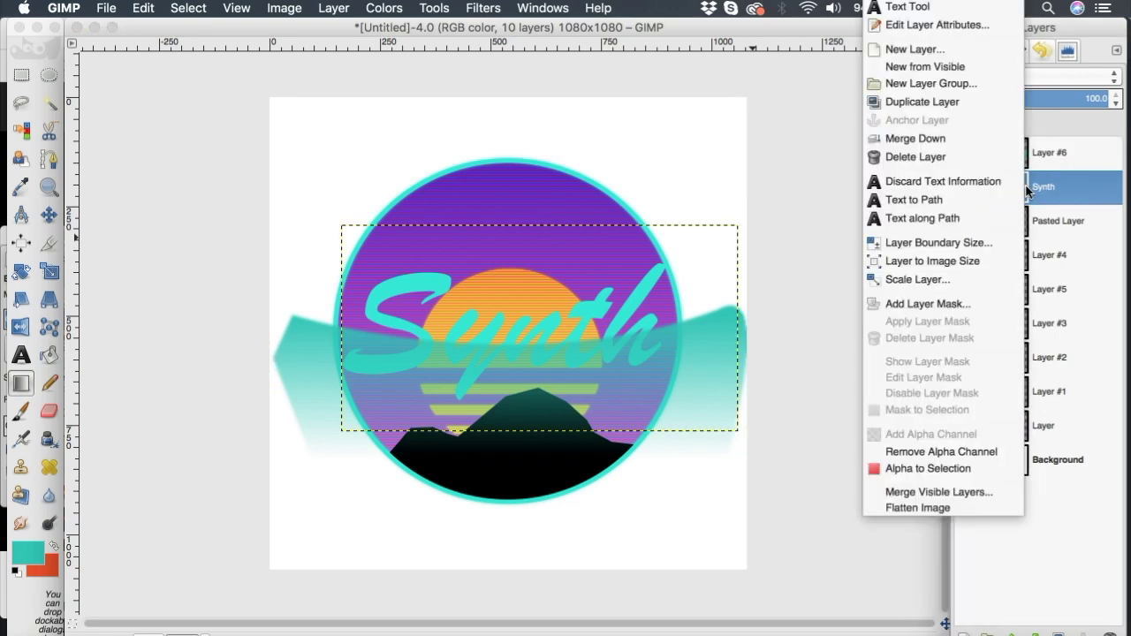
{"action": "left_click", "coordinate": [942, 469]}
{"action": "left_click", "coordinate": [1034, 155]}
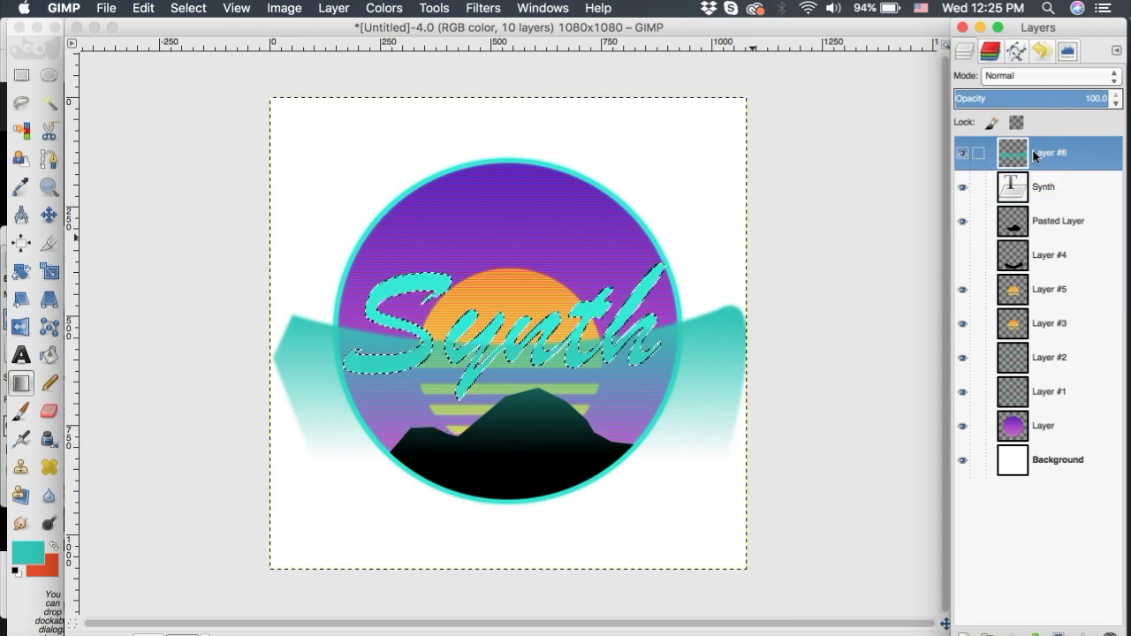
{"action": "left_click", "coordinate": [142, 7]}
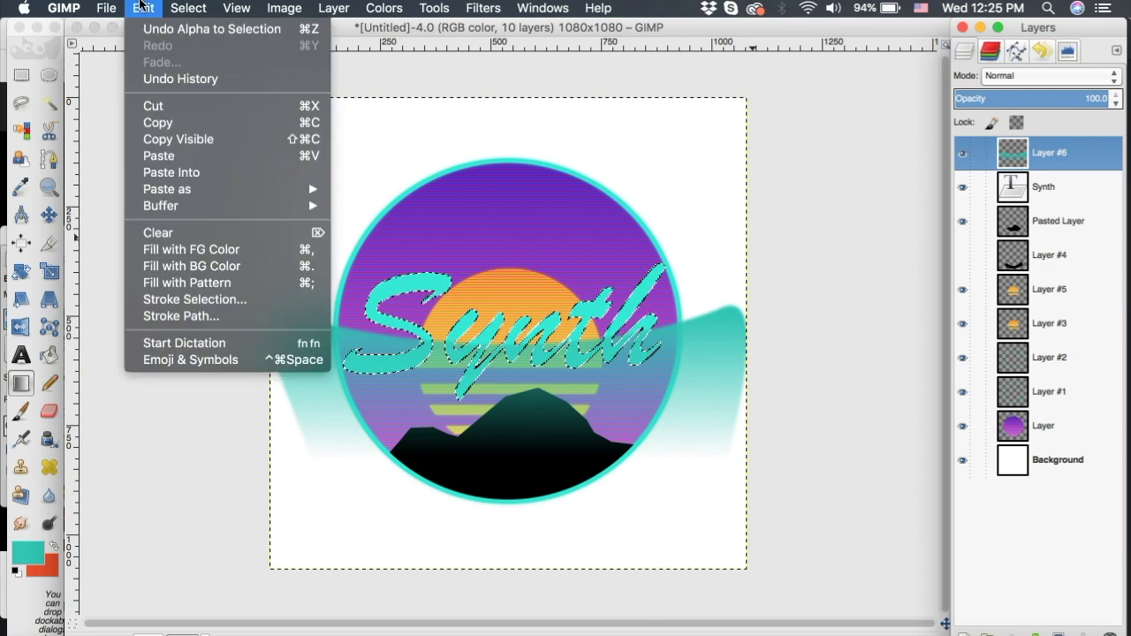
{"action": "left_click", "coordinate": [161, 106]}
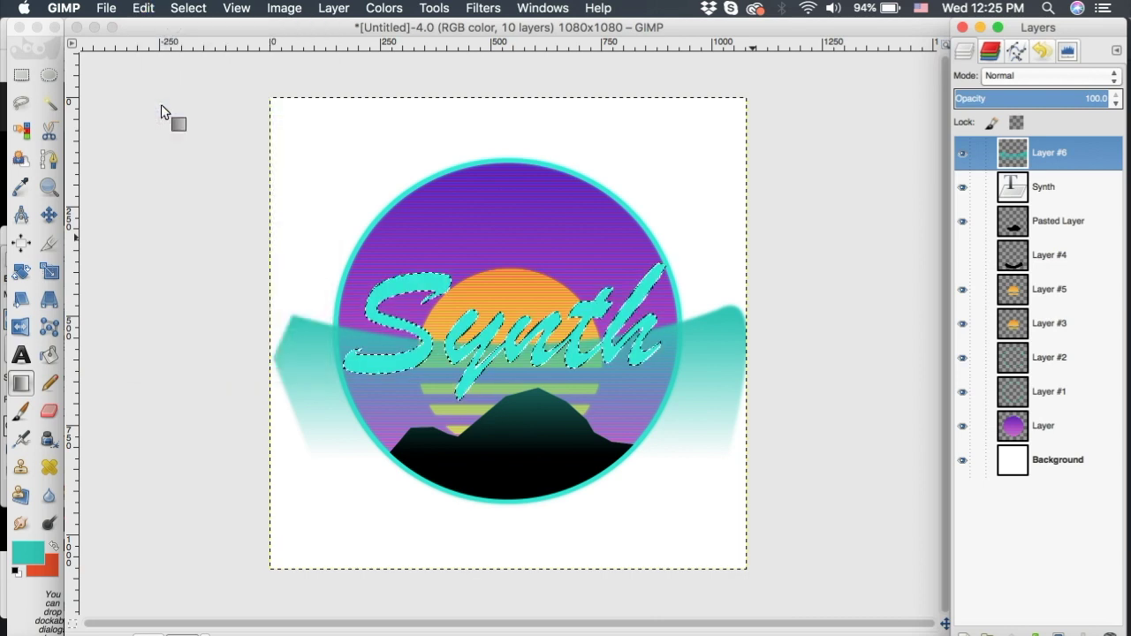
Hide Layer #6 and paste the cut letter-shaped piece as its own Pasted Layer #1
{"action": "left_click", "coordinate": [964, 154]}
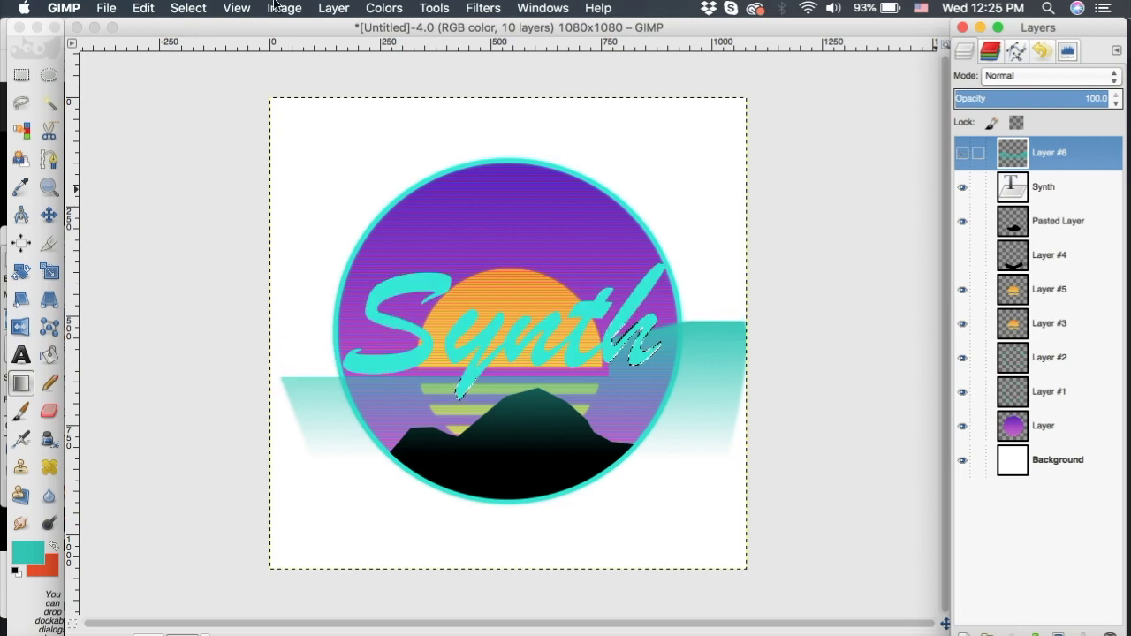
{"action": "left_click", "coordinate": [141, 6]}
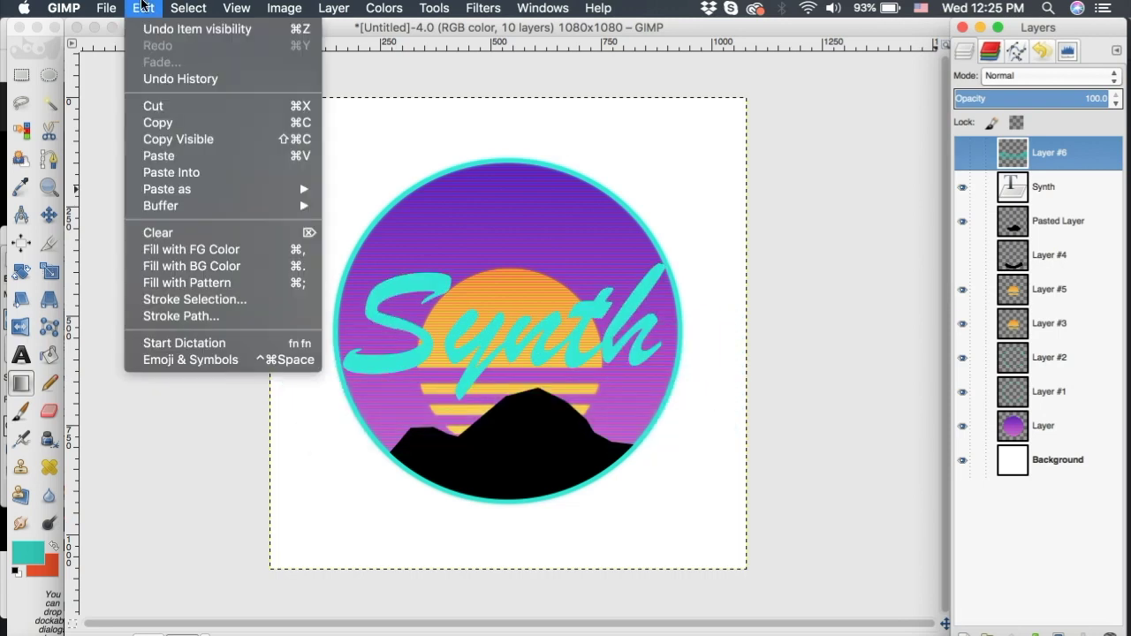
{"action": "left_click", "coordinate": [172, 157]}
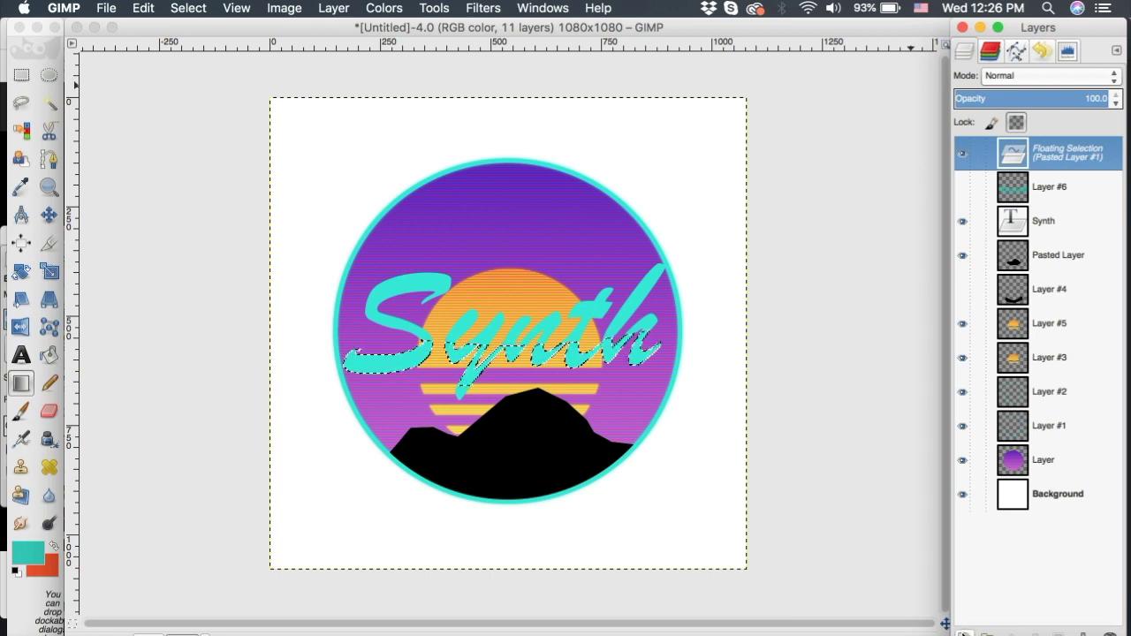
{"action": "key", "text": "shift+ctrl+n"}
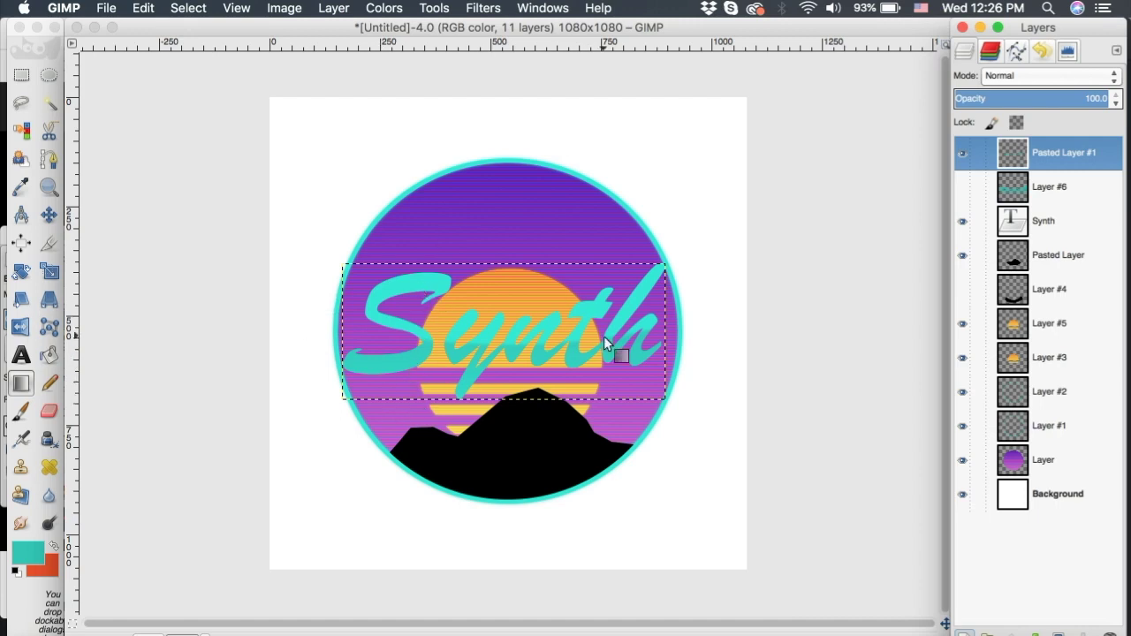
{"action": "left_click", "coordinate": [1020, 228]}
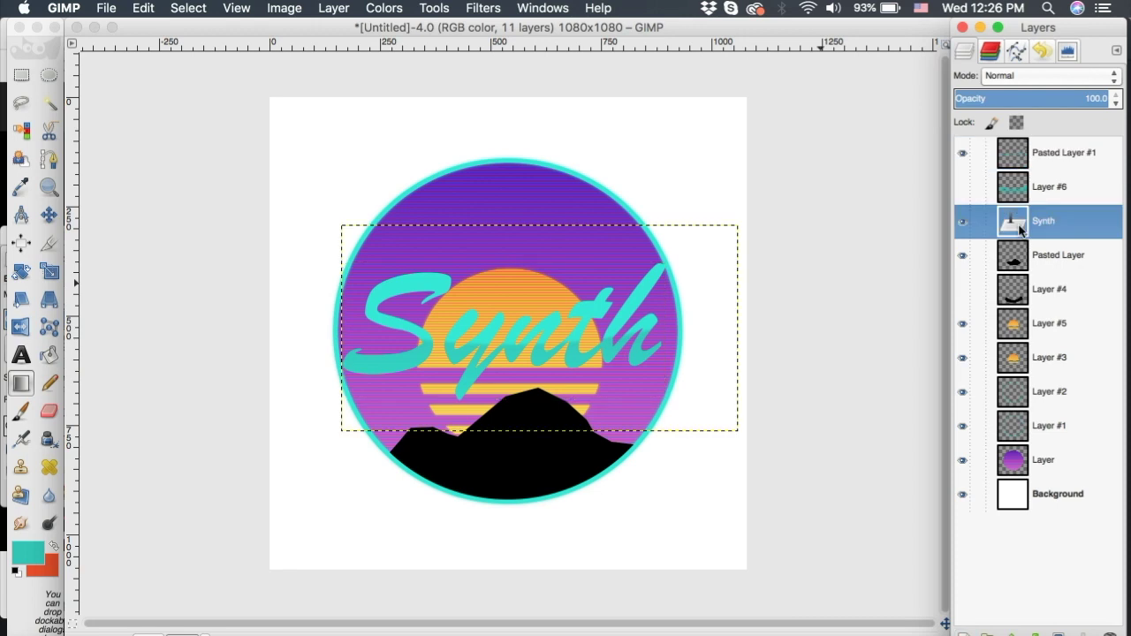
Load the Synth lettering as a selection and add a new transparent Layer #7
{"action": "right_click", "coordinate": [1021, 228]}
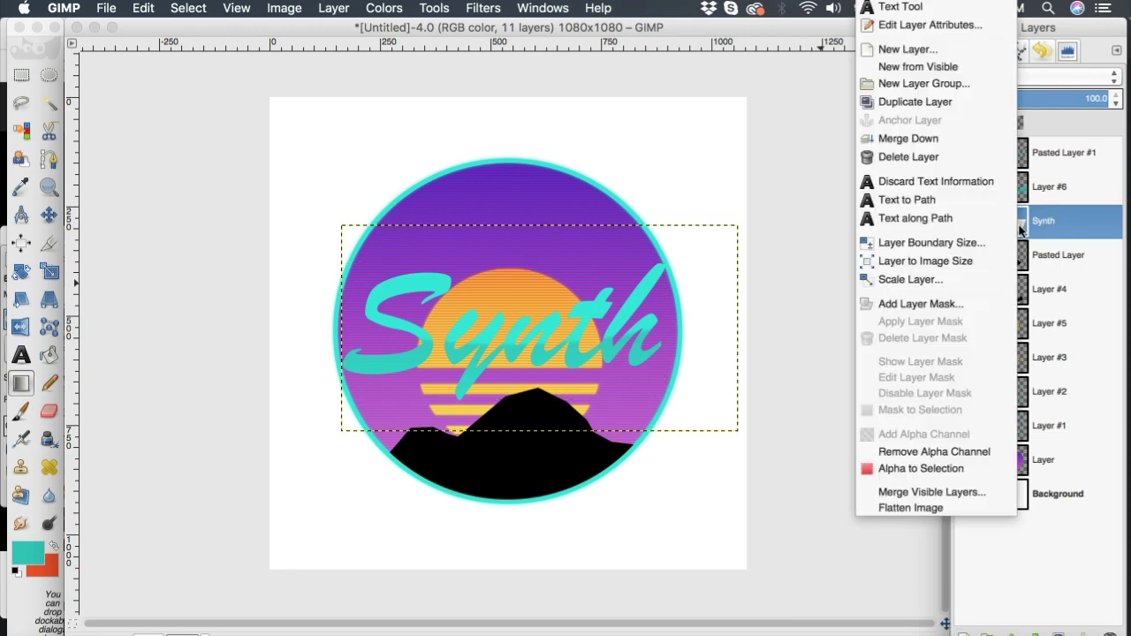
{"action": "left_click", "coordinate": [938, 467]}
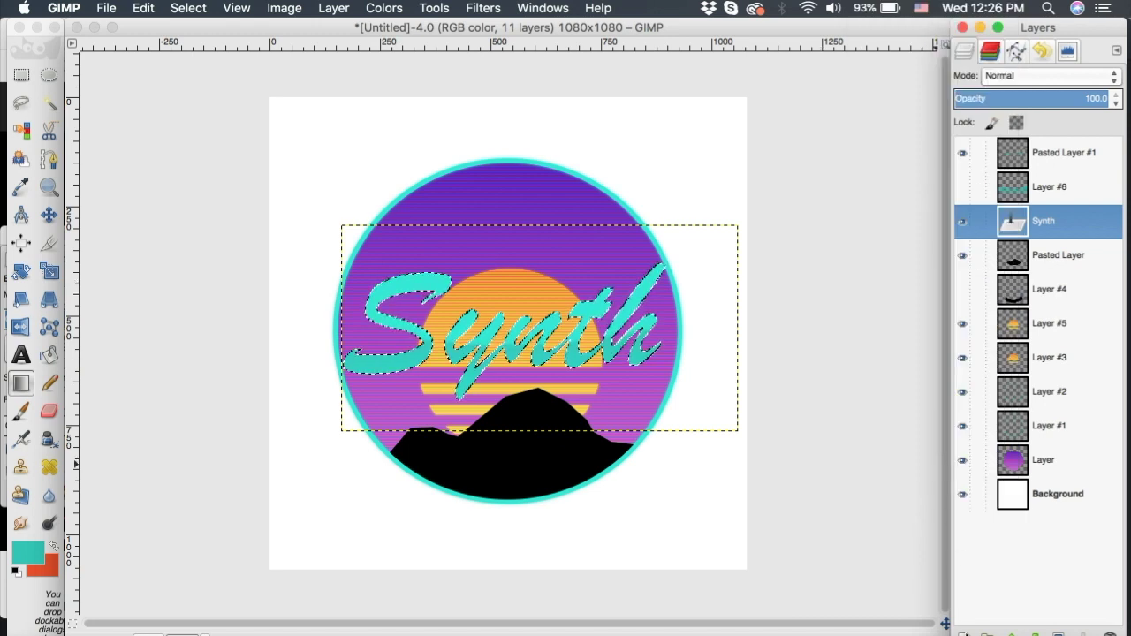
{"action": "left_click", "coordinate": [964, 633]}
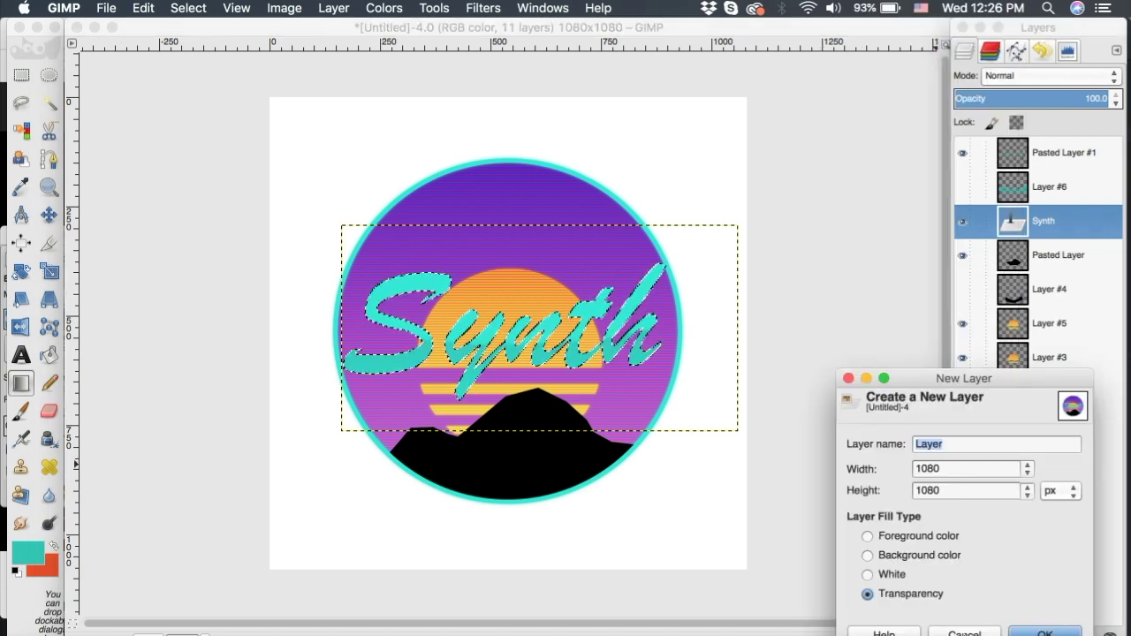
{"action": "left_click", "coordinate": [1044, 630]}
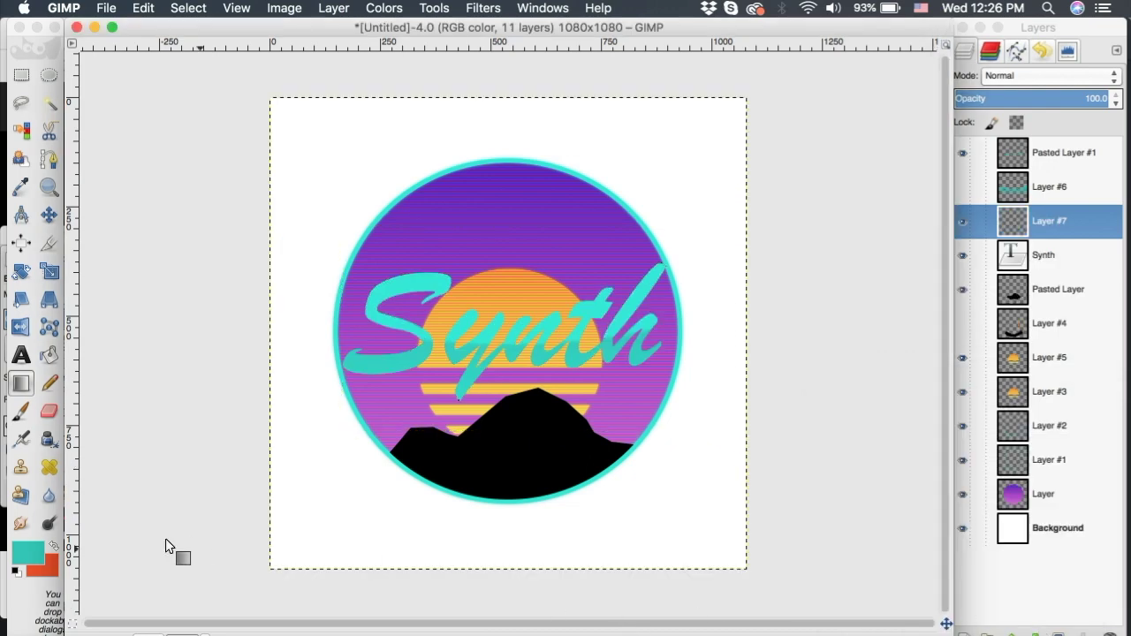
Fill the lettering with a white-to-transparent gradient, then clear the selection
{"action": "left_click", "coordinate": [39, 552]}
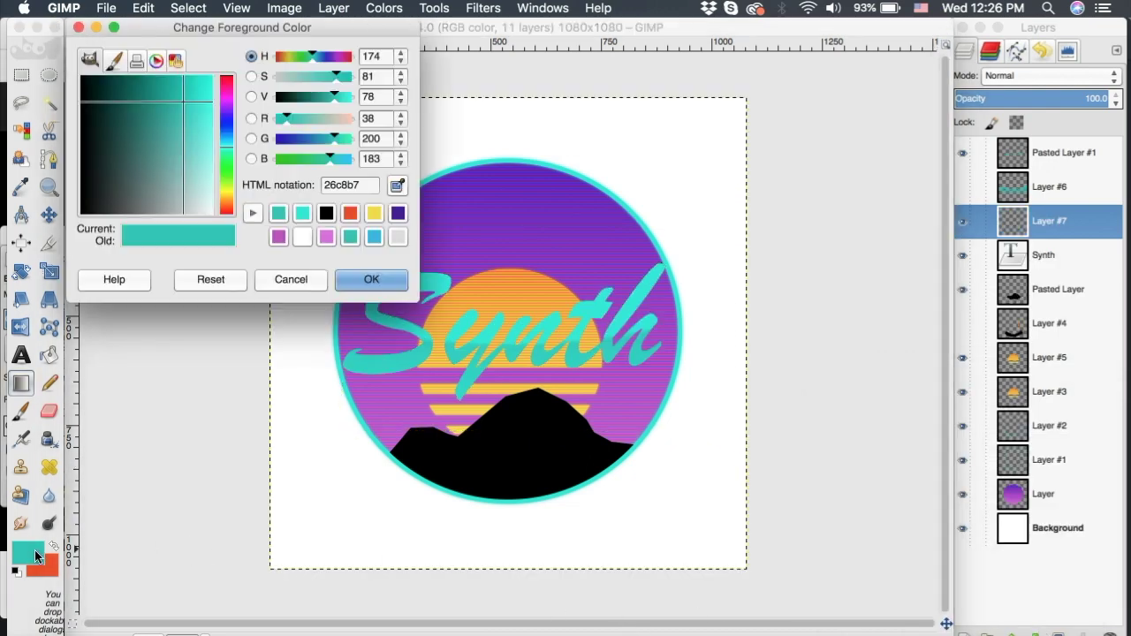
{"action": "left_click", "coordinate": [302, 238]}
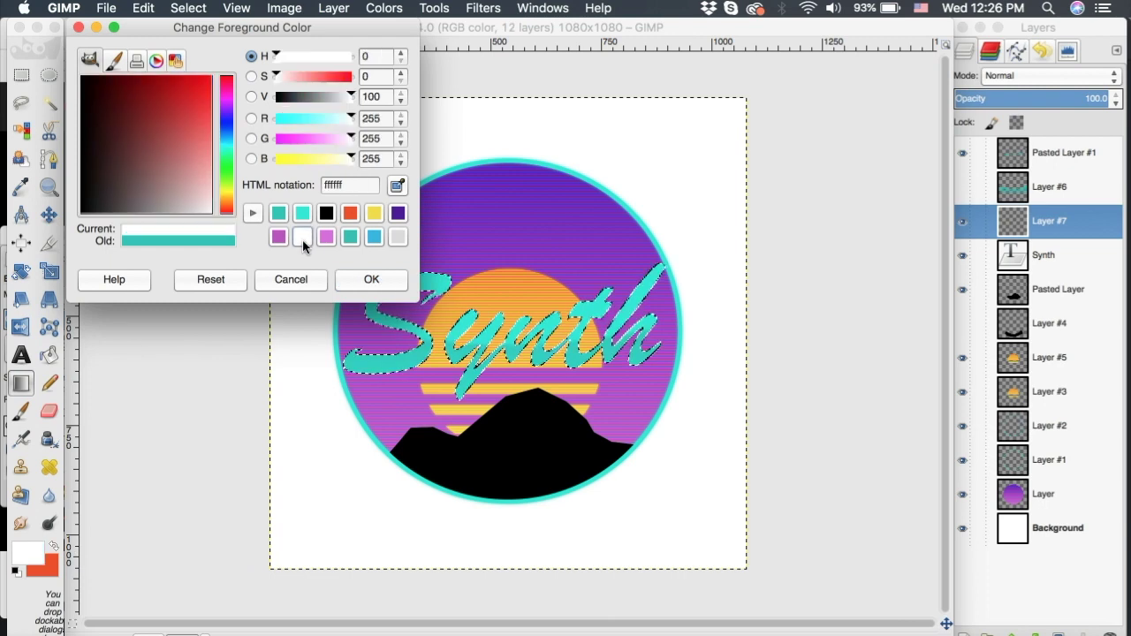
{"action": "left_click", "coordinate": [372, 279]}
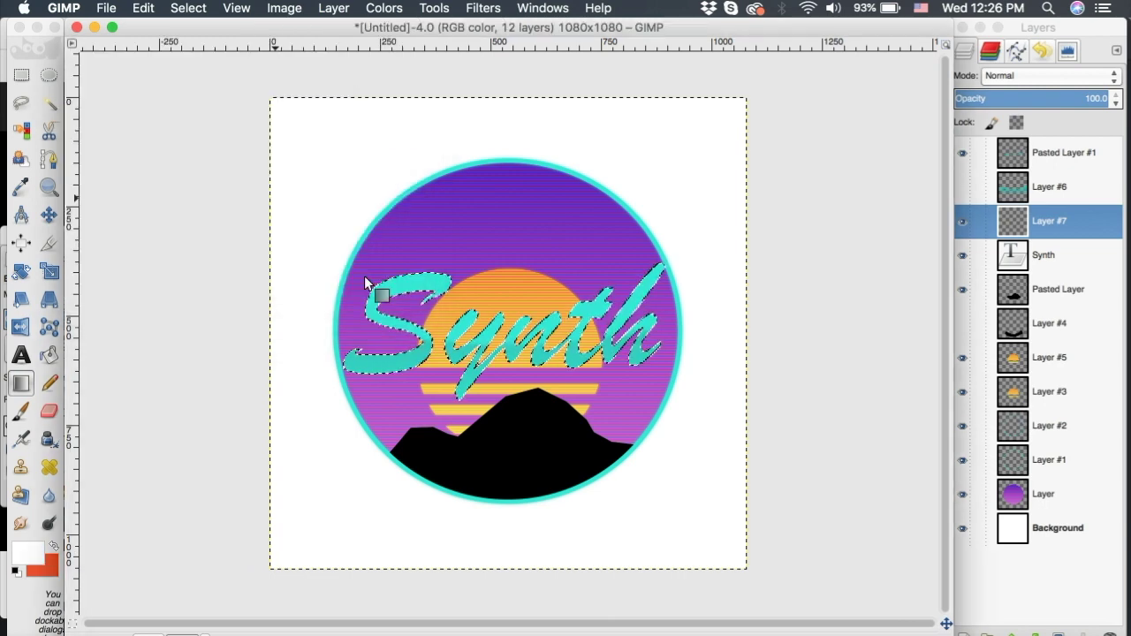
{"action": "double_click", "coordinate": [21, 382]}
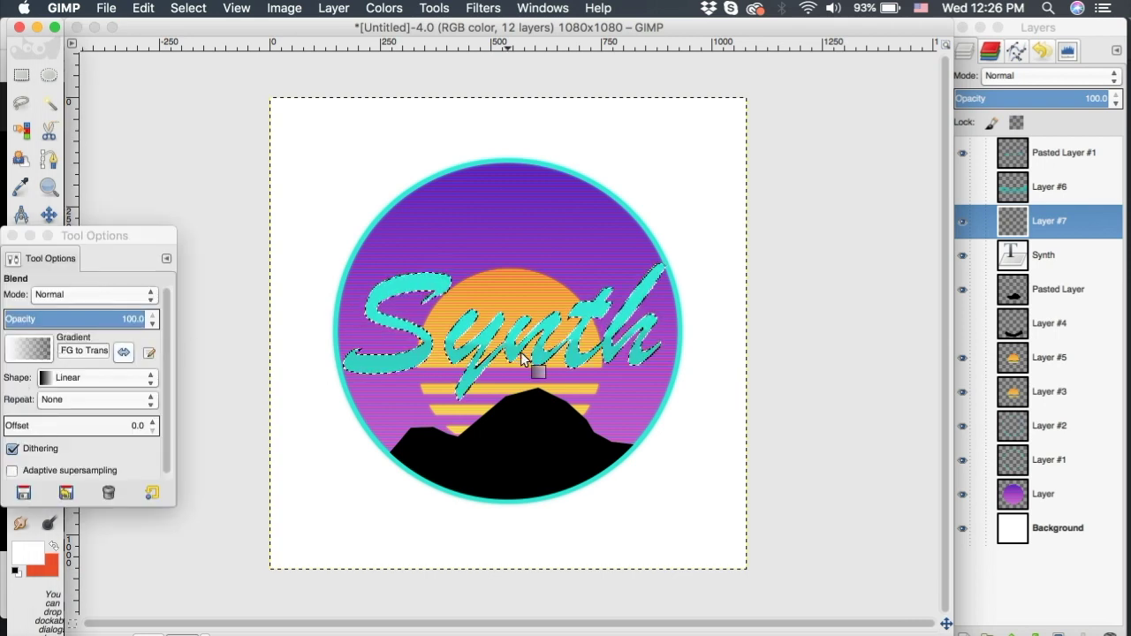
{"action": "left_click_drag", "start_coordinate": [516, 359], "coordinate": [515, 293]}
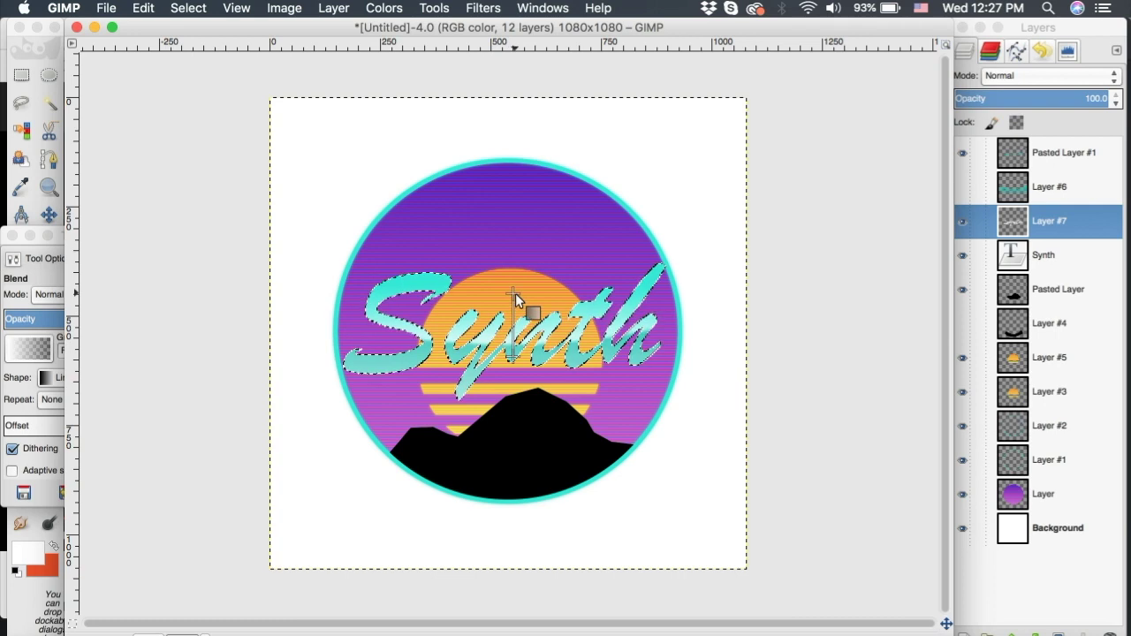
{"action": "left_click", "coordinate": [181, 8]}
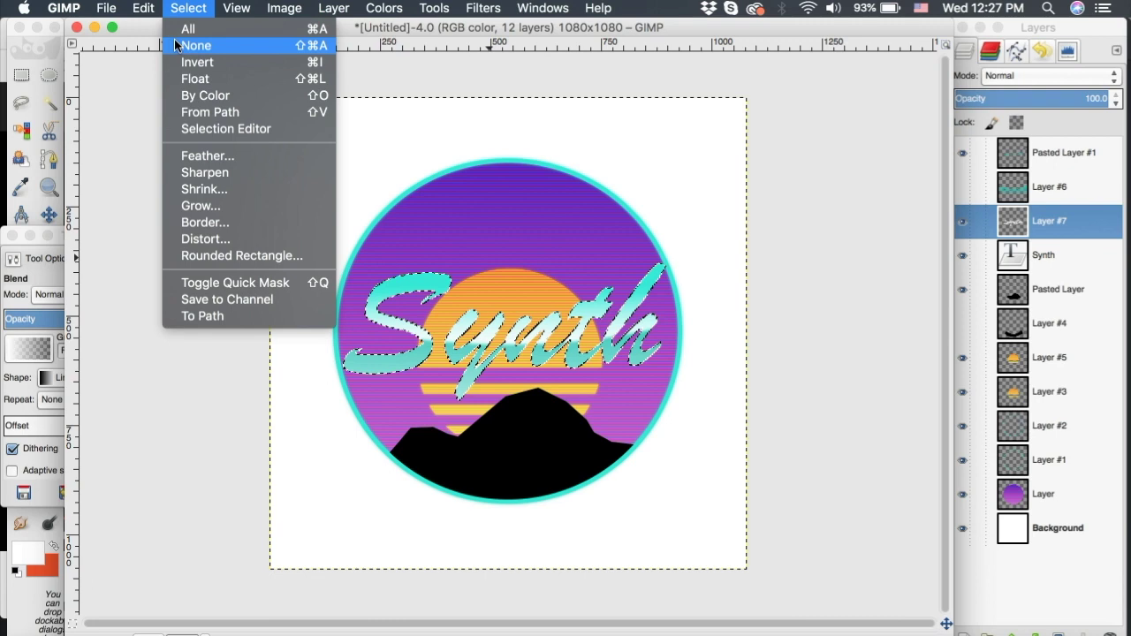
{"action": "left_click", "coordinate": [172, 42]}
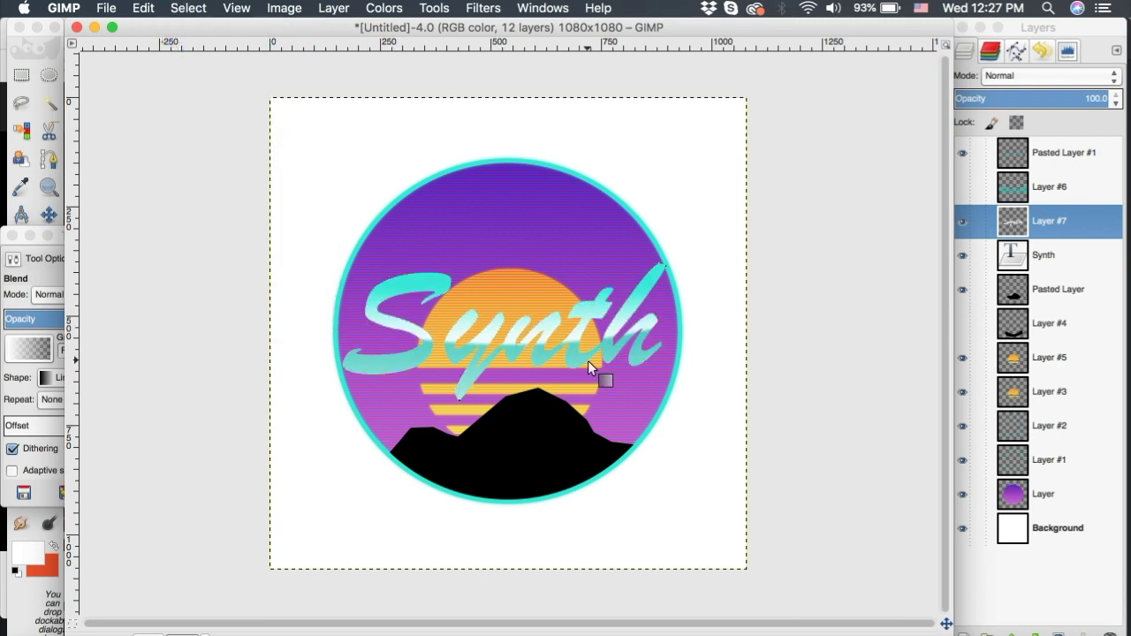
Duplicate the Synth text layer and make the original Synth layer active
{"action": "left_click", "coordinate": [1039, 255]}
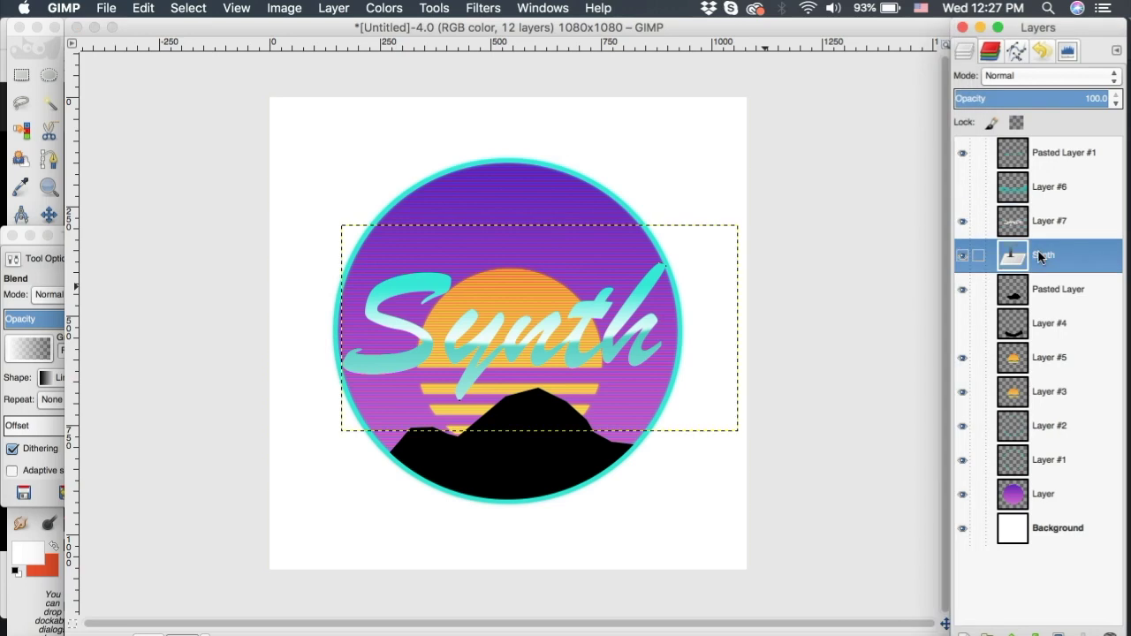
{"action": "right_click", "coordinate": [1040, 255]}
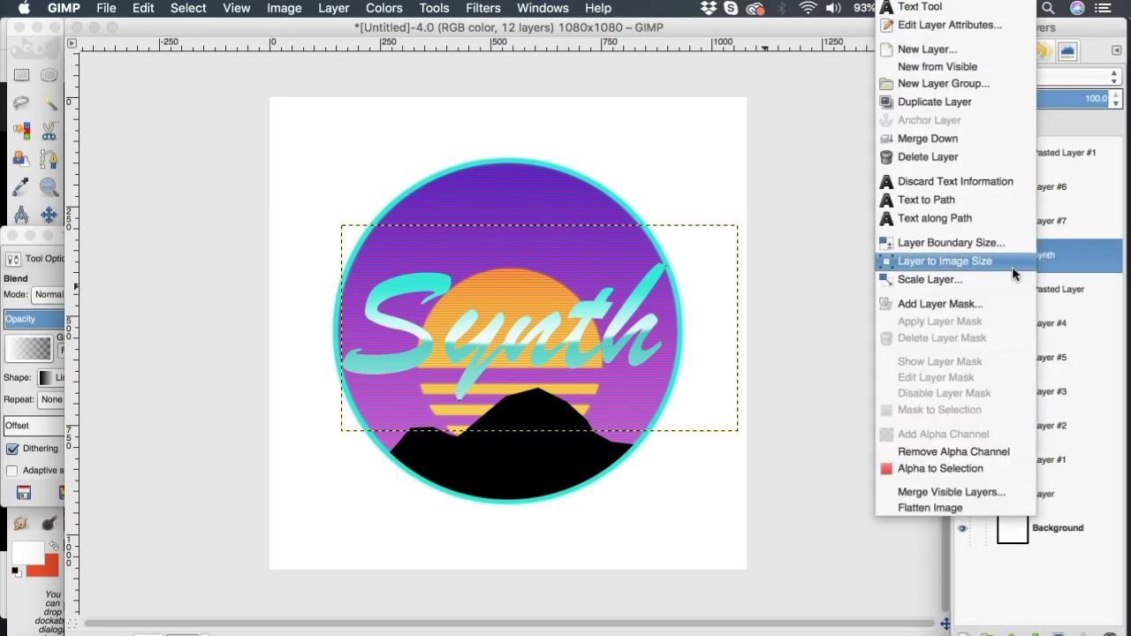
{"action": "left_click", "coordinate": [925, 104]}
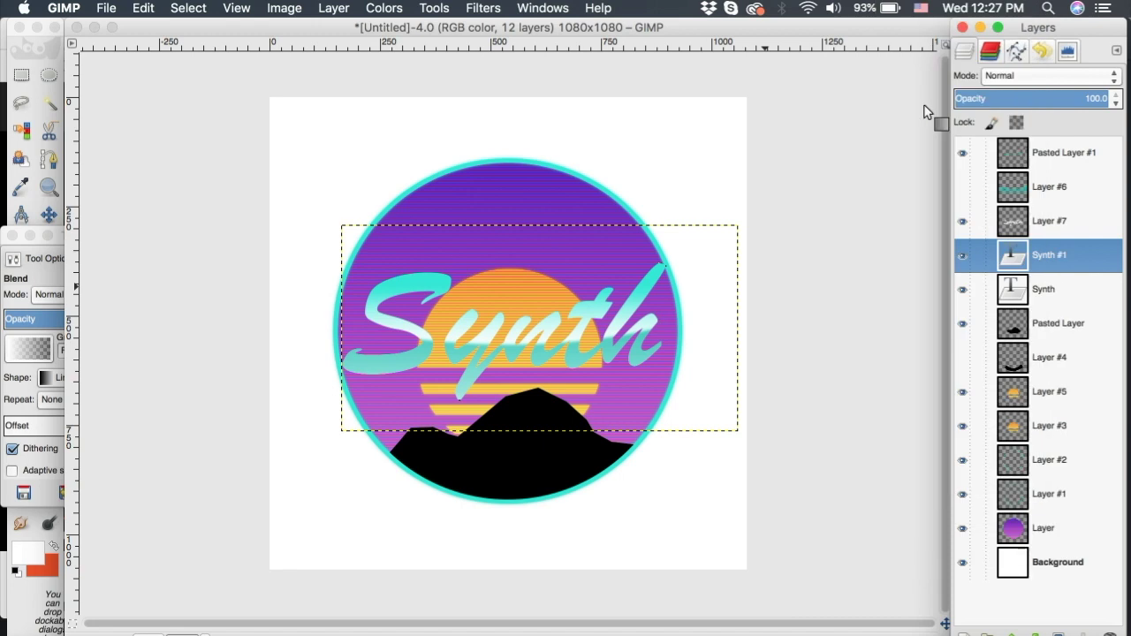
{"action": "left_click", "coordinate": [1056, 289]}
Apply a 20 px Gaussian blur to the Synth layer
{"action": "left_click", "coordinate": [483, 7]}
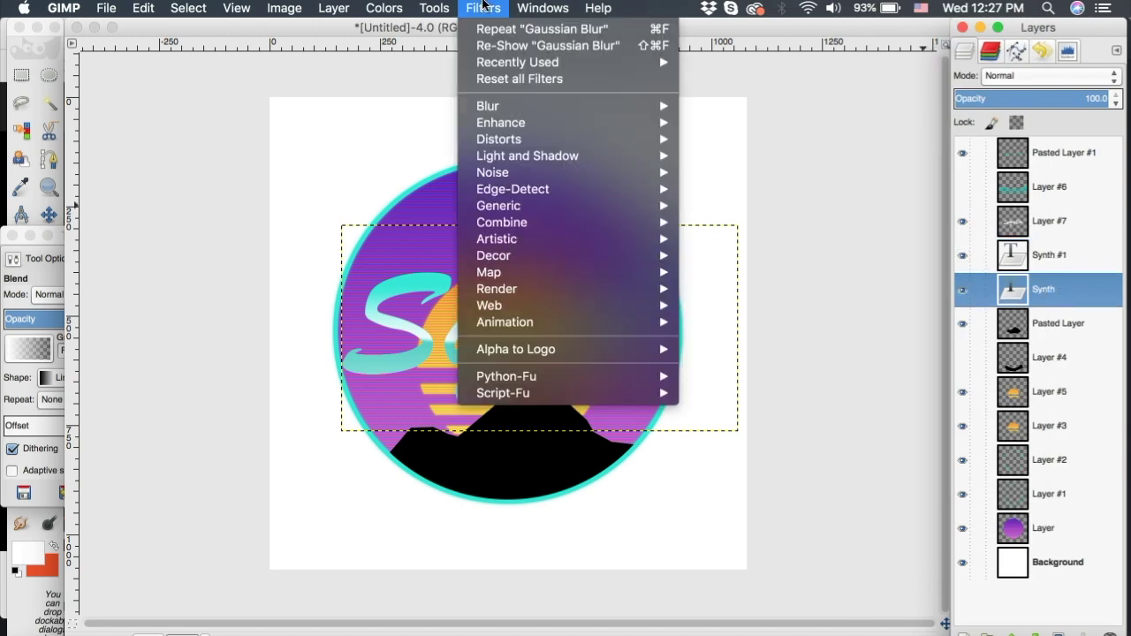
{"action": "mouse_move", "coordinate": [490, 106]}
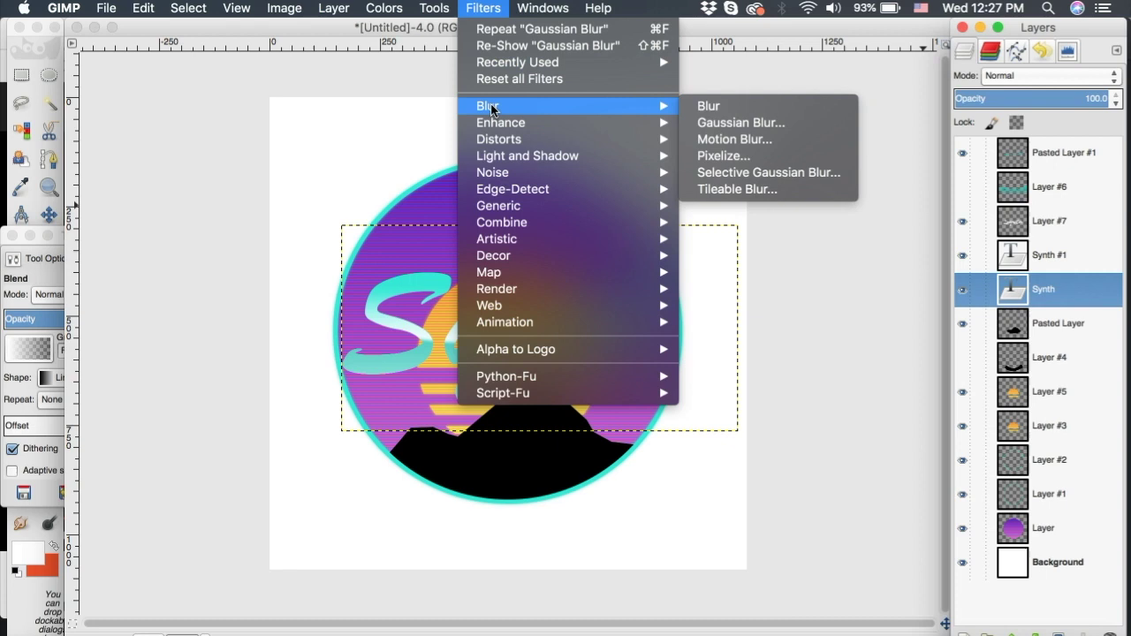
{"action": "left_click", "coordinate": [728, 129]}
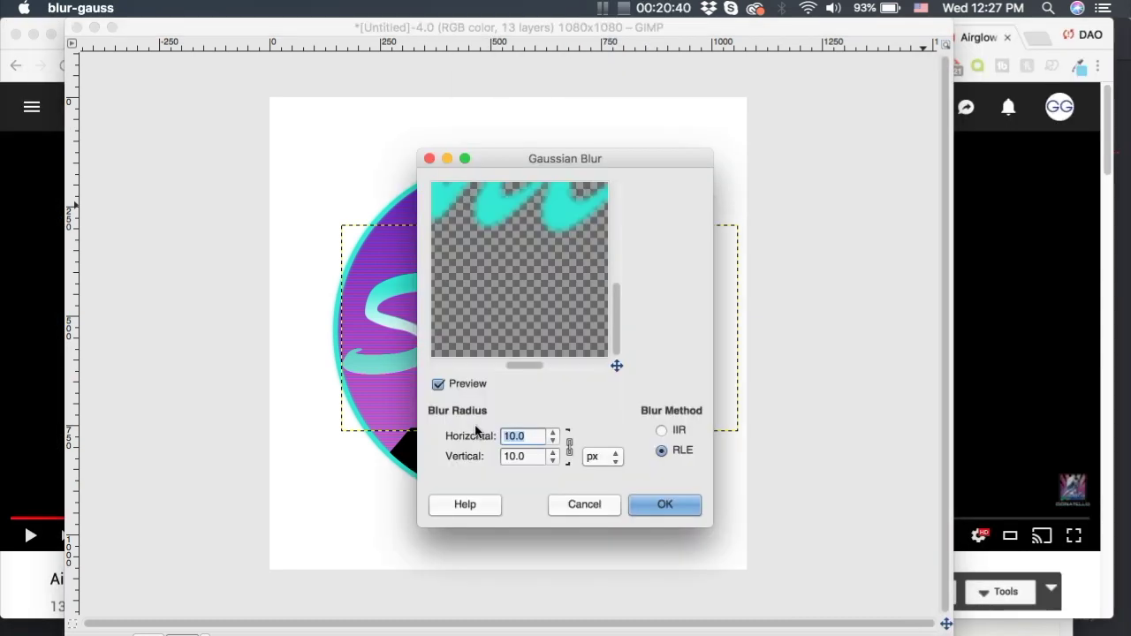
{"action": "left_click", "coordinate": [528, 456]}
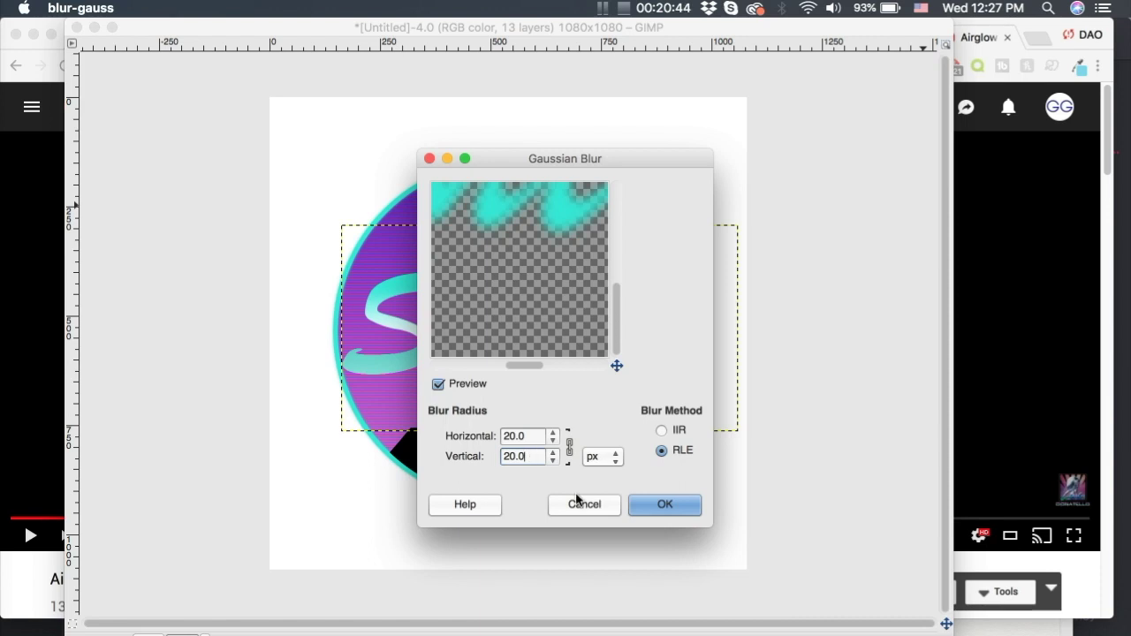
{"action": "left_click", "coordinate": [671, 504]}
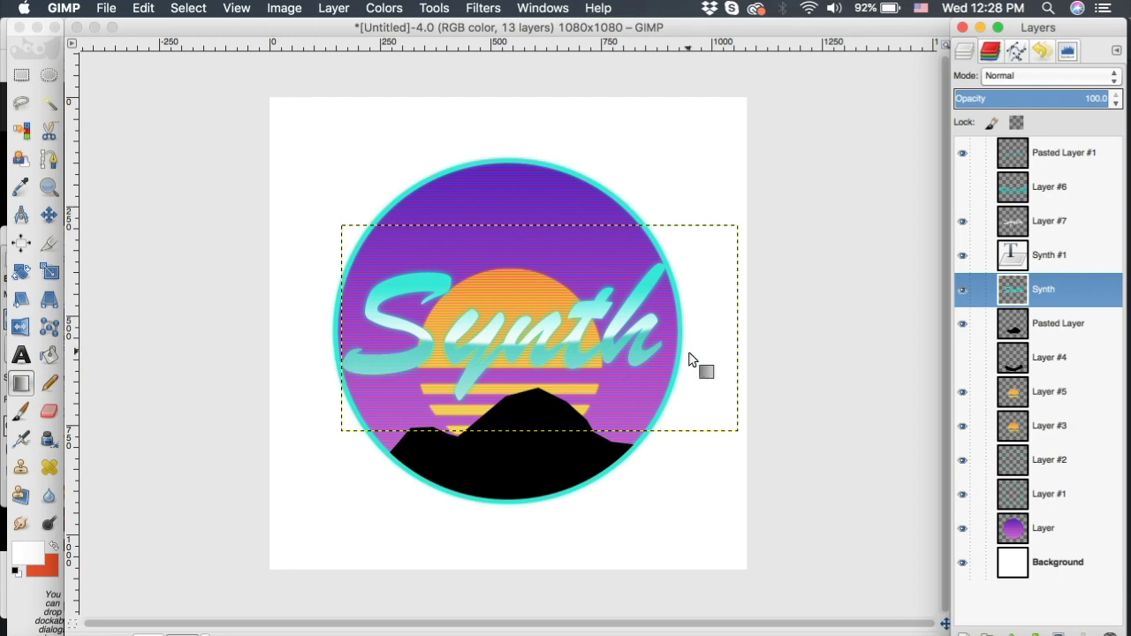
{"action": "left_click", "coordinate": [1071, 532]}
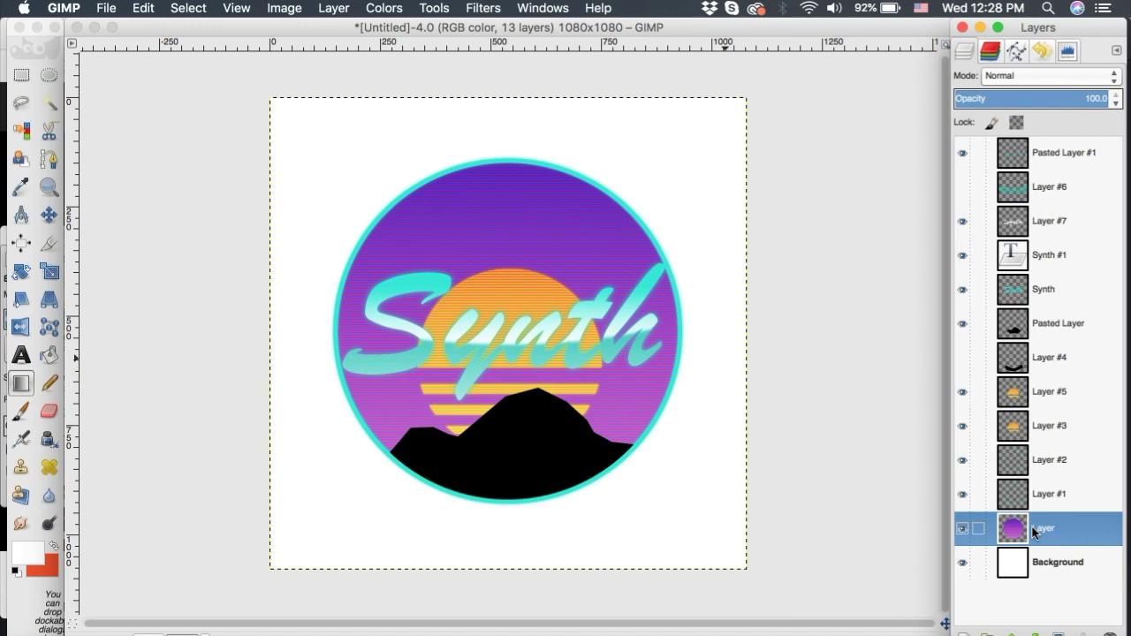
Load the purple circle as a selection and add a new transparent Layer #8
{"action": "right_click", "coordinate": [1033, 528]}
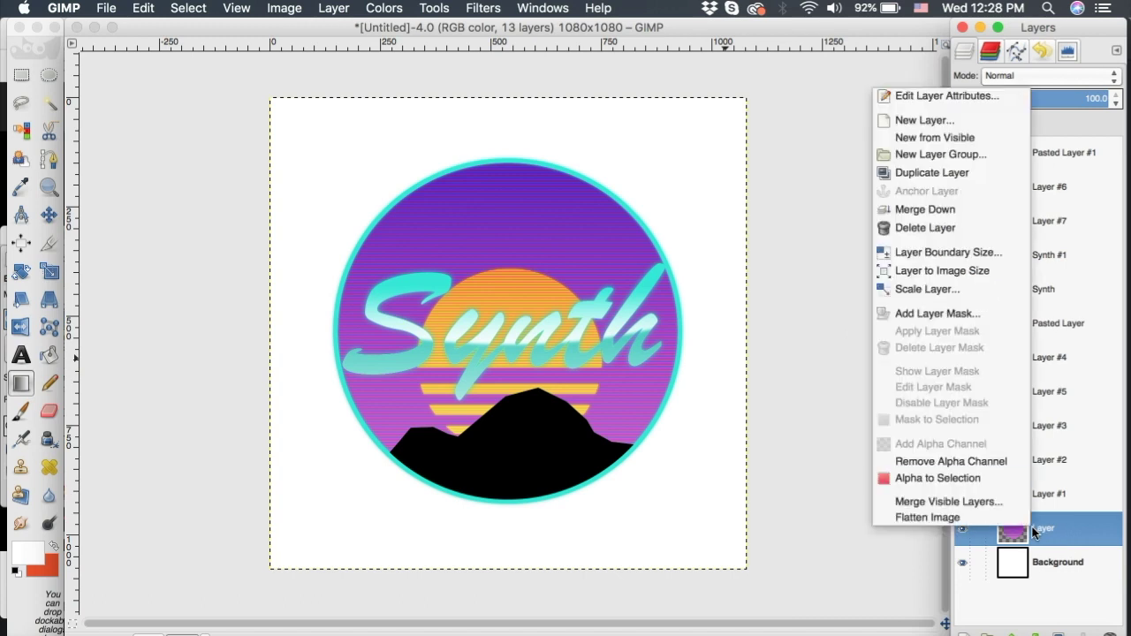
{"action": "left_click", "coordinate": [972, 470]}
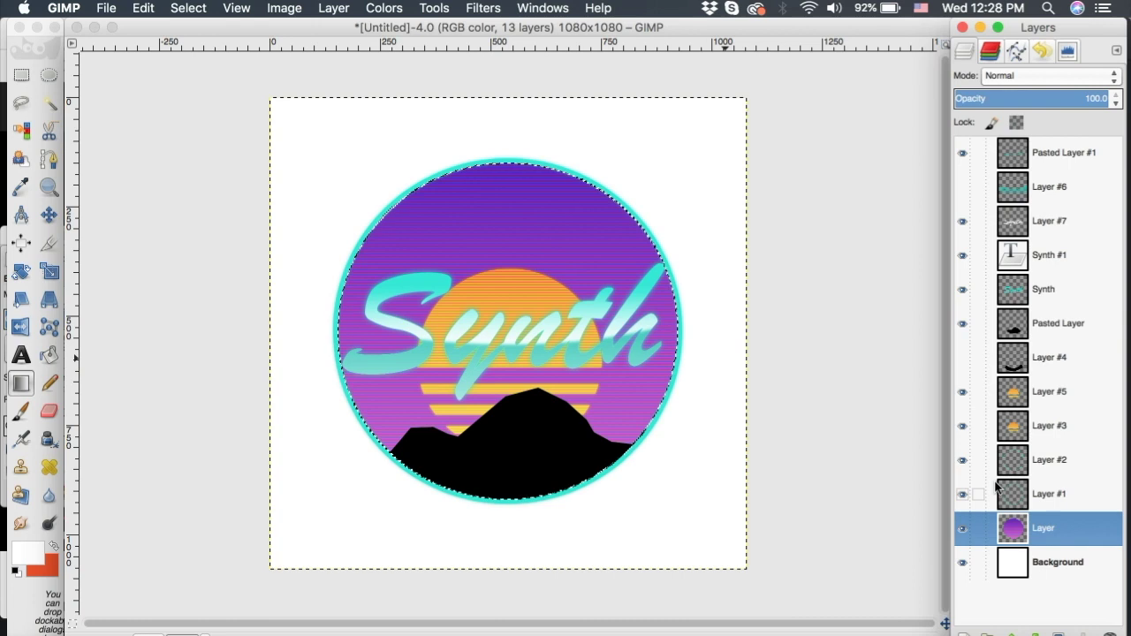
{"action": "left_click", "coordinate": [965, 633]}
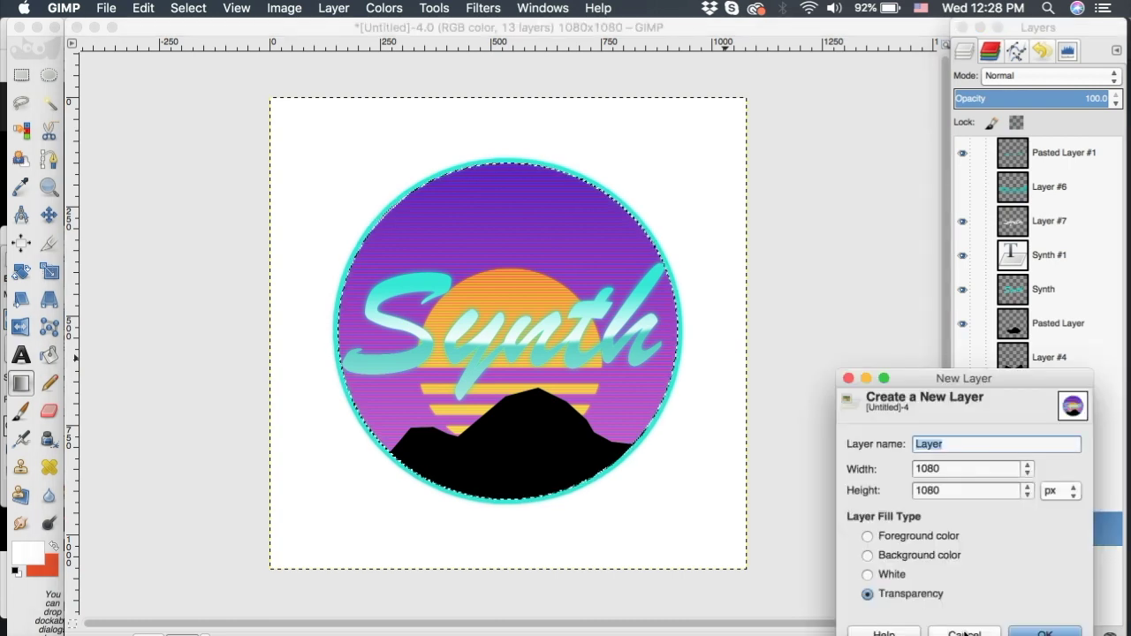
{"action": "key", "text": "Return"}
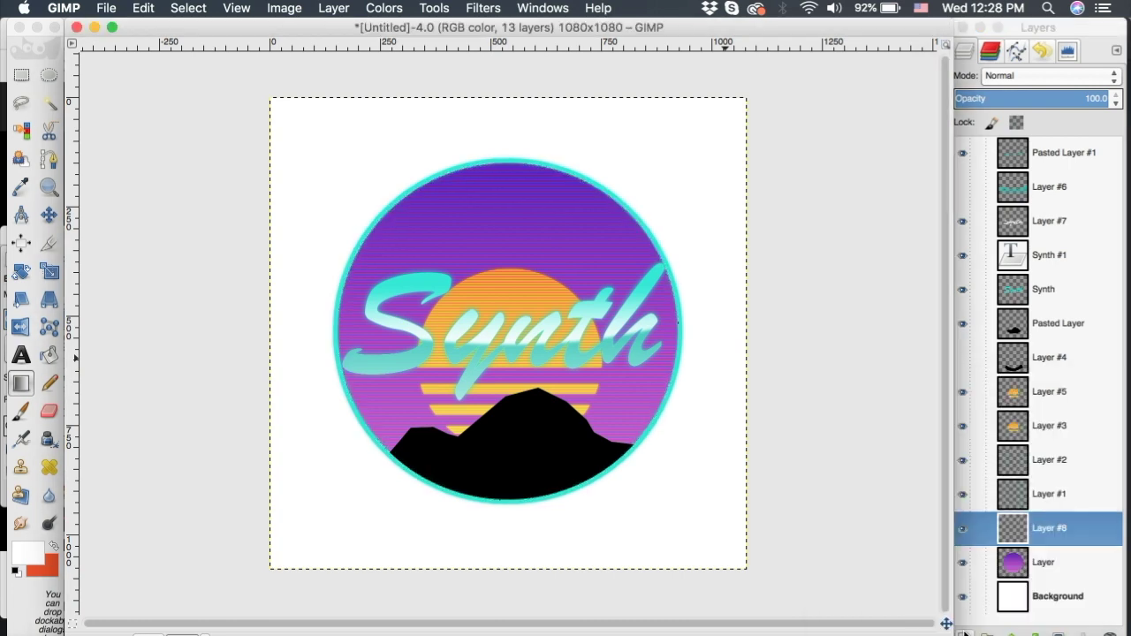
Shade the circle with a black-to-transparent gradient fading downward from its top, then deselect
{"action": "left_click", "coordinate": [26, 555]}
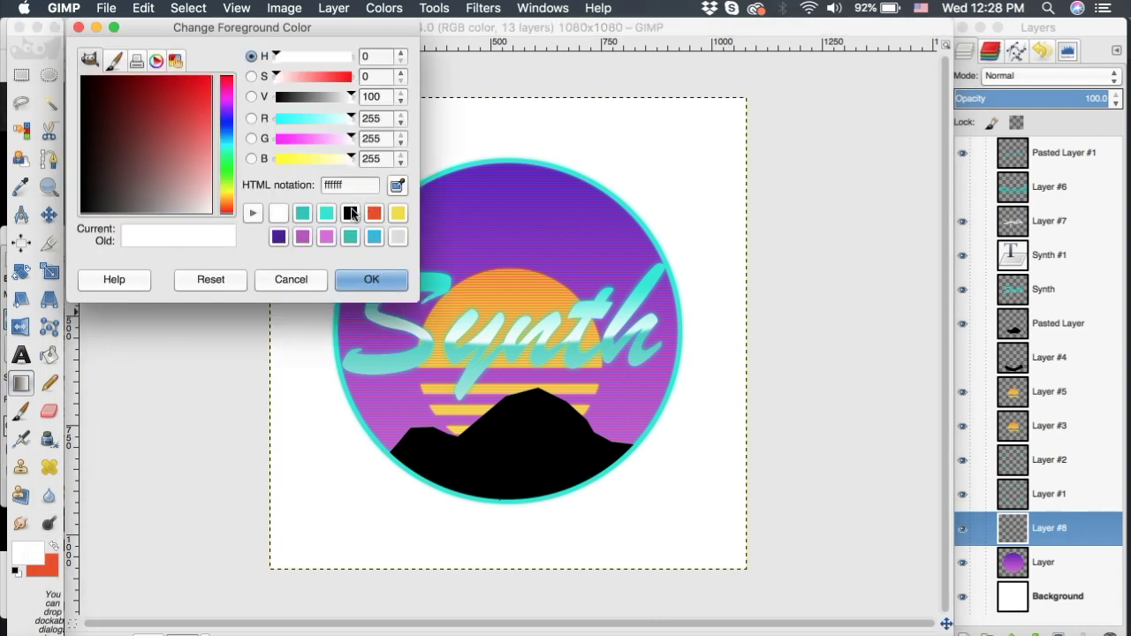
{"action": "left_click", "coordinate": [352, 214]}
{"action": "left_click", "coordinate": [351, 273]}
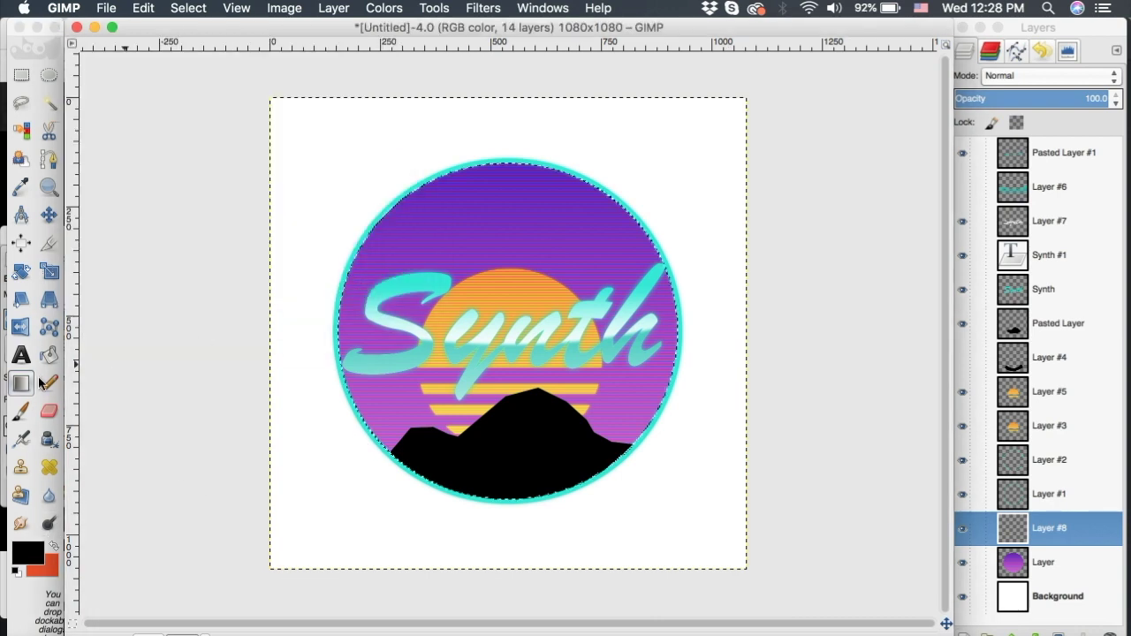
{"action": "double_click", "coordinate": [26, 383]}
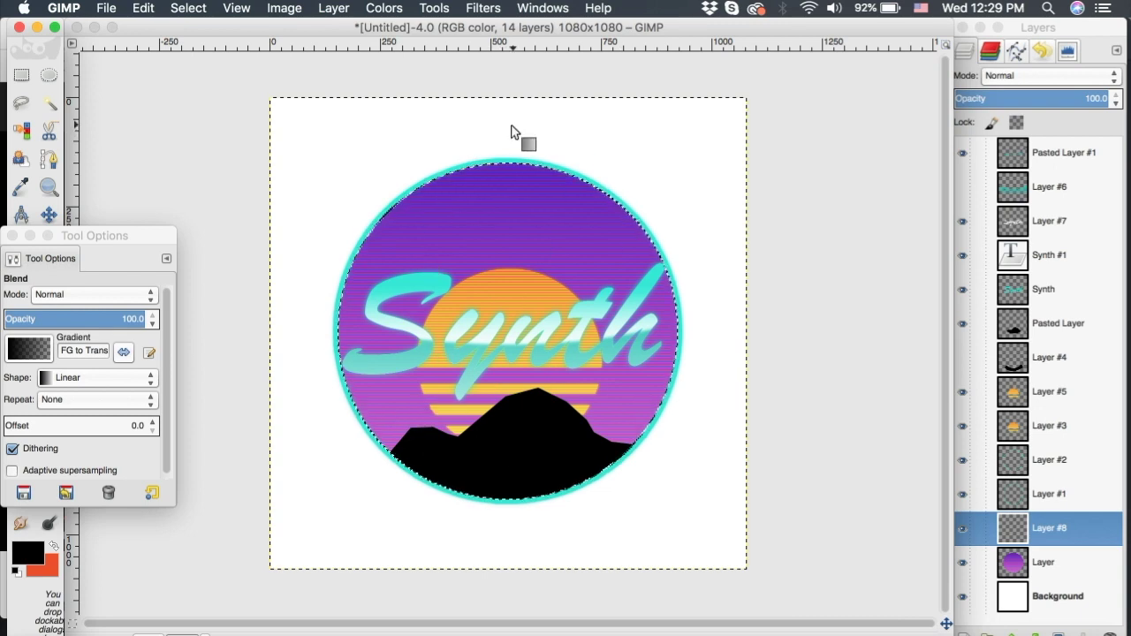
{"action": "left_click_drag", "start_coordinate": [511, 126], "coordinate": [509, 205]}
{"action": "left_click_drag", "start_coordinate": [505, 305], "coordinate": [502, 430]}
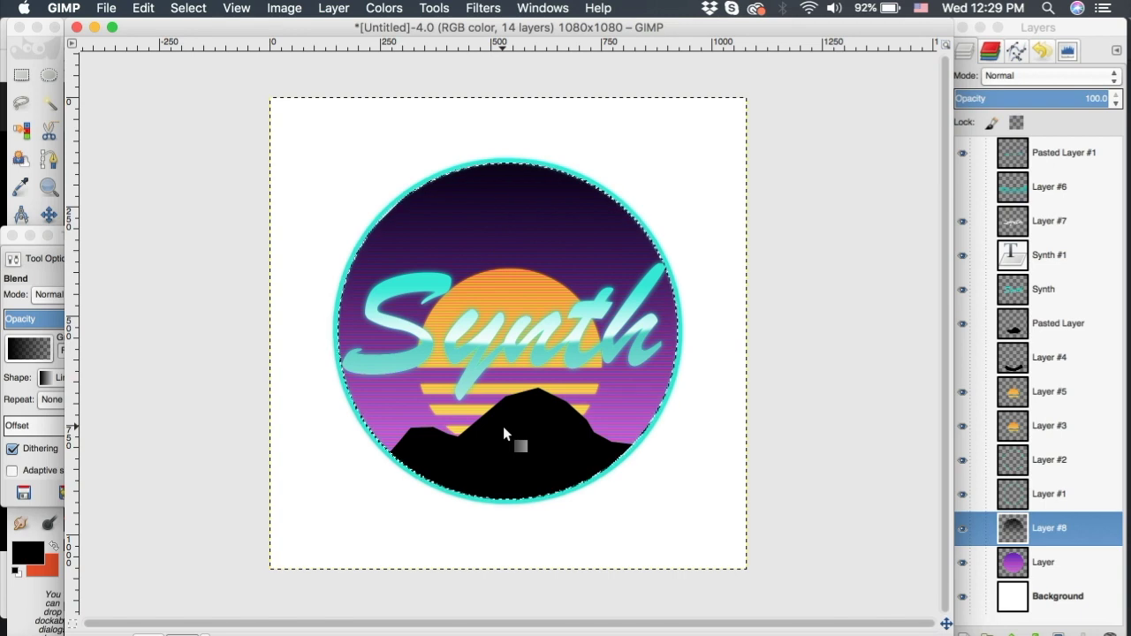
{"action": "left_click", "coordinate": [191, 8]}
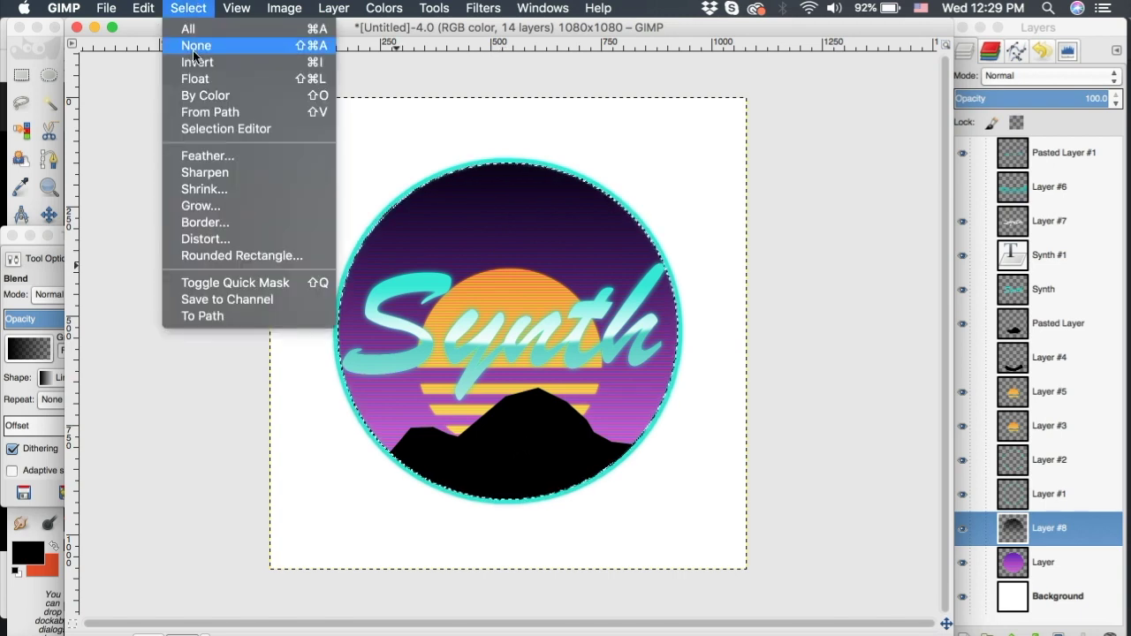
{"action": "left_click", "coordinate": [196, 45]}
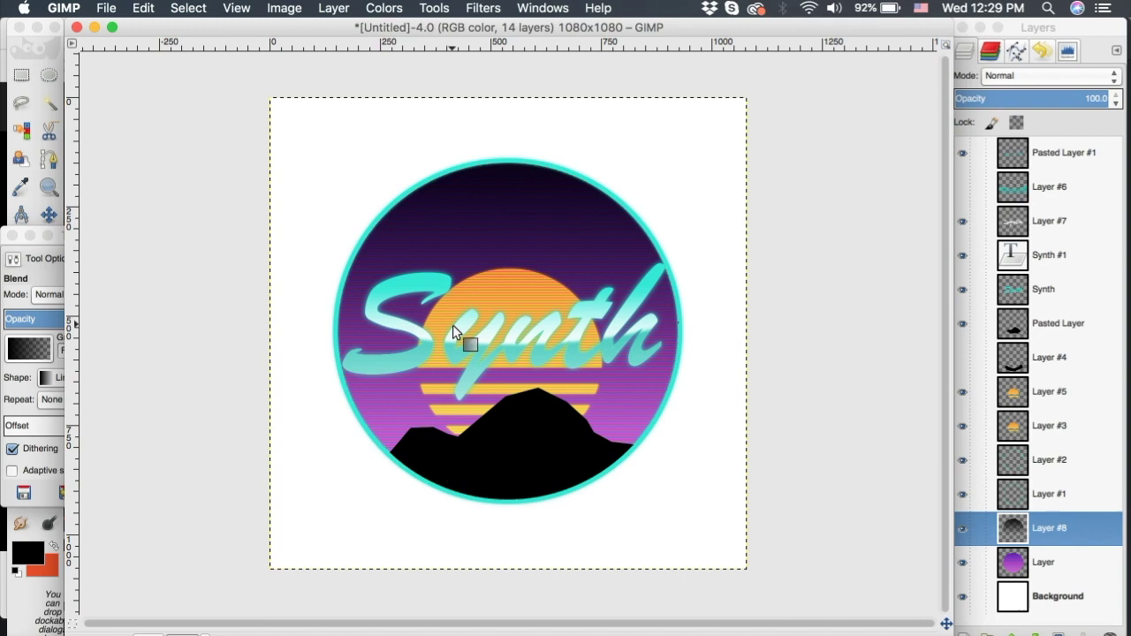
{"action": "left_click", "coordinate": [963, 494]}
Set Layer #8's opacity to 59.1 and move it between Layer #4 and Layer #5
{"action": "left_click_drag", "start_coordinate": [1083, 89], "coordinate": [1046, 97]}
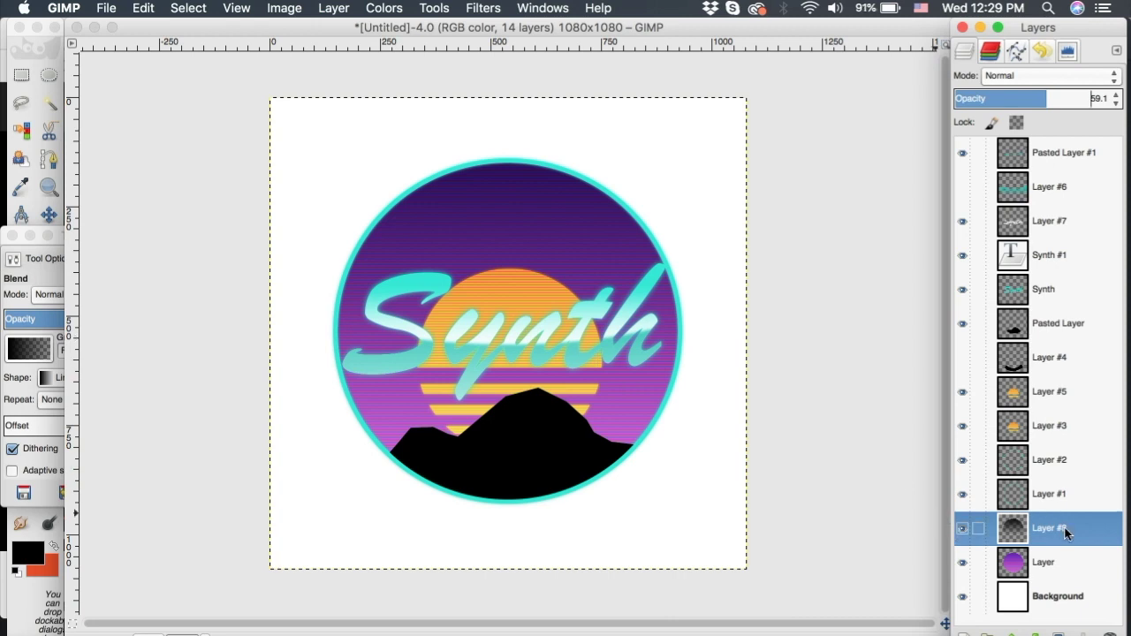
{"action": "left_click_drag", "start_coordinate": [1069, 528], "coordinate": [1073, 395]}
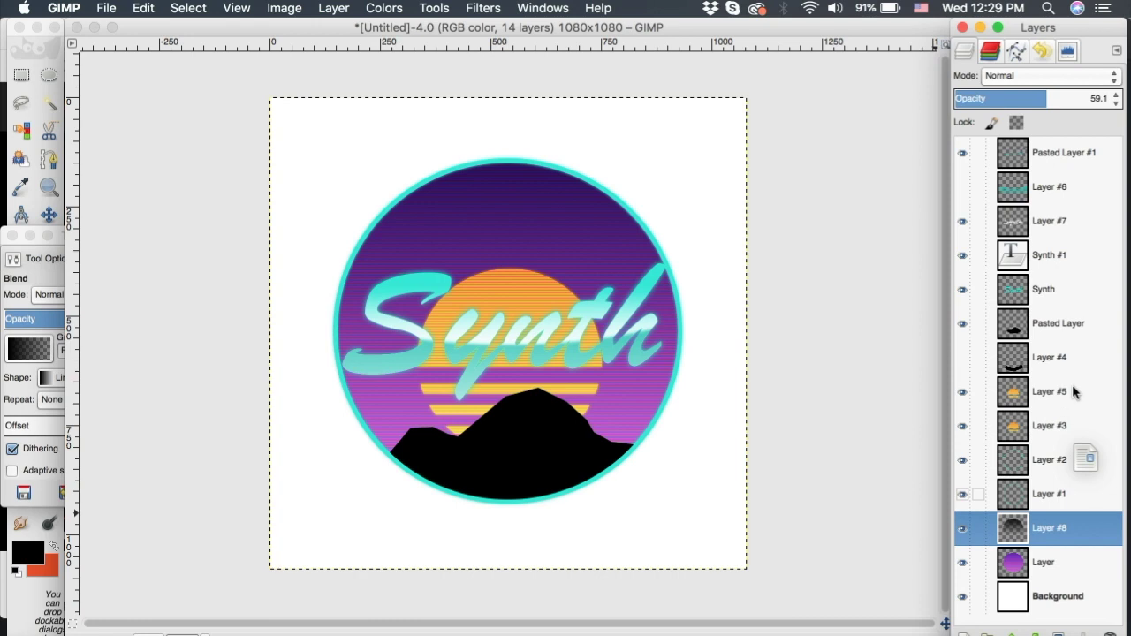
{"action": "left_click_drag", "start_coordinate": [1071, 384], "coordinate": [1070, 383]}
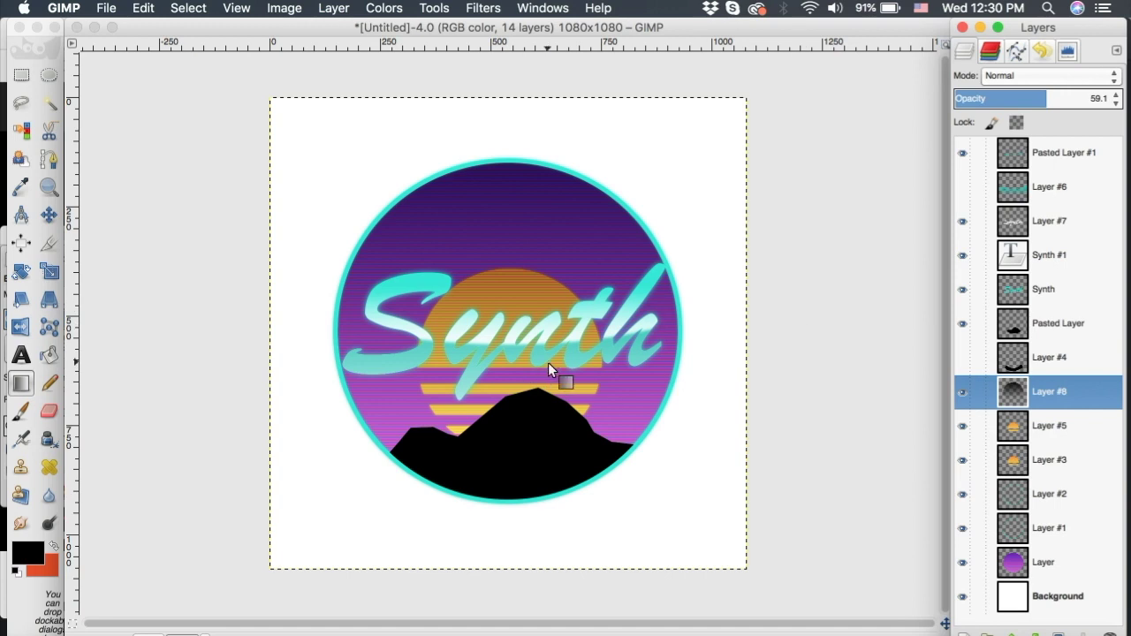
Draw a closed path around the badge's lower half, its top edge curving through the Synth text
{"action": "left_click", "coordinate": [49, 159]}
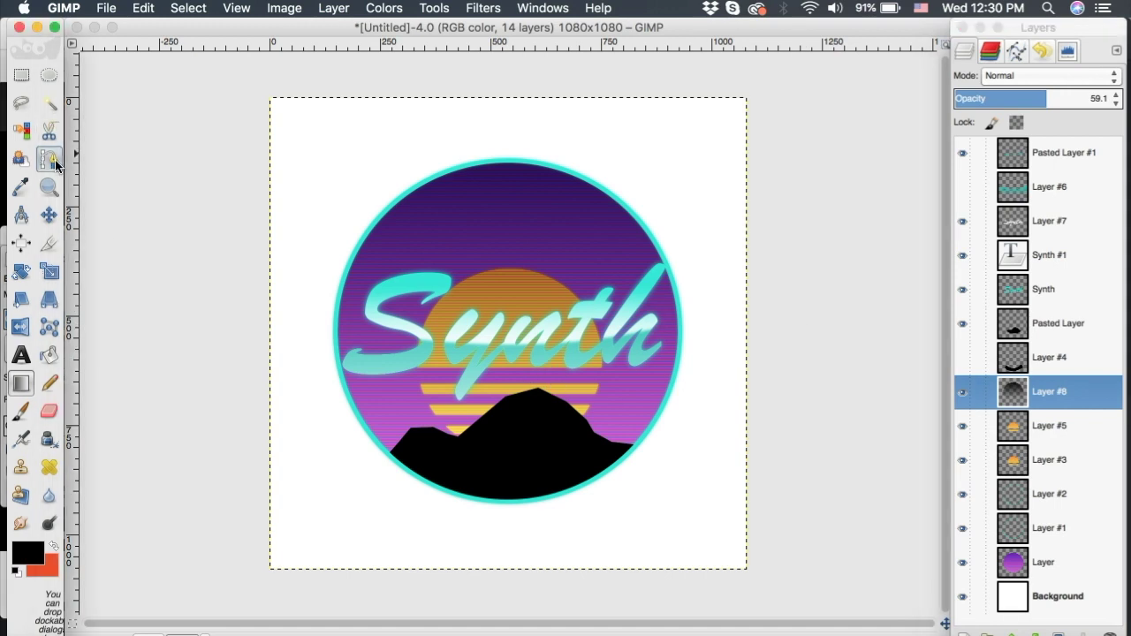
{"action": "left_click", "coordinate": [303, 325]}
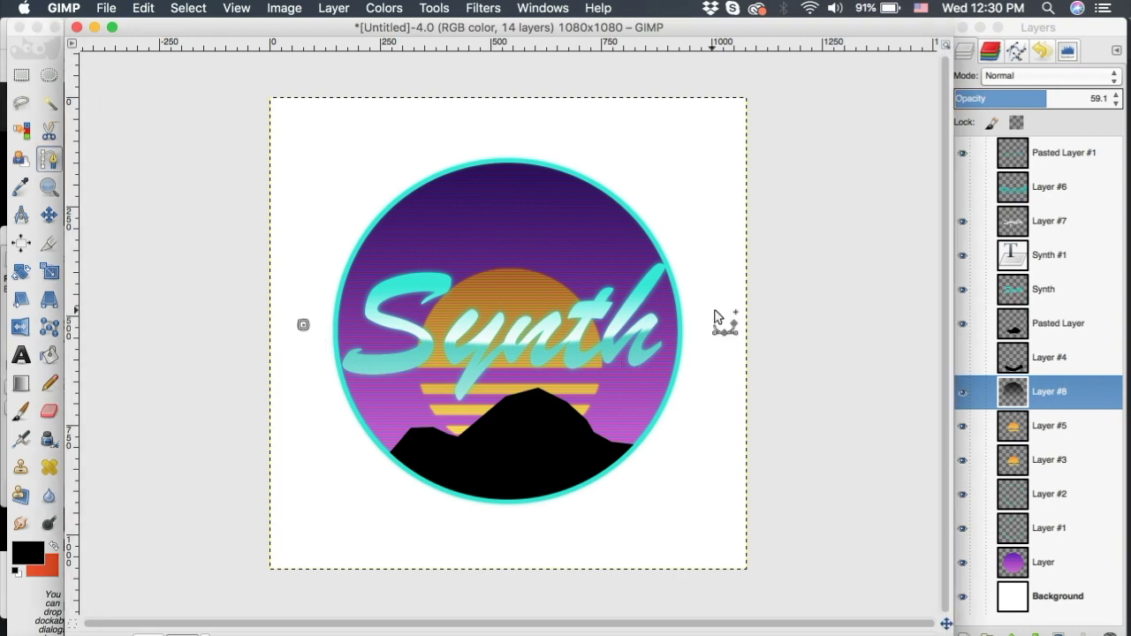
{"action": "left_click_drag", "start_coordinate": [713, 311], "coordinate": [789, 247]}
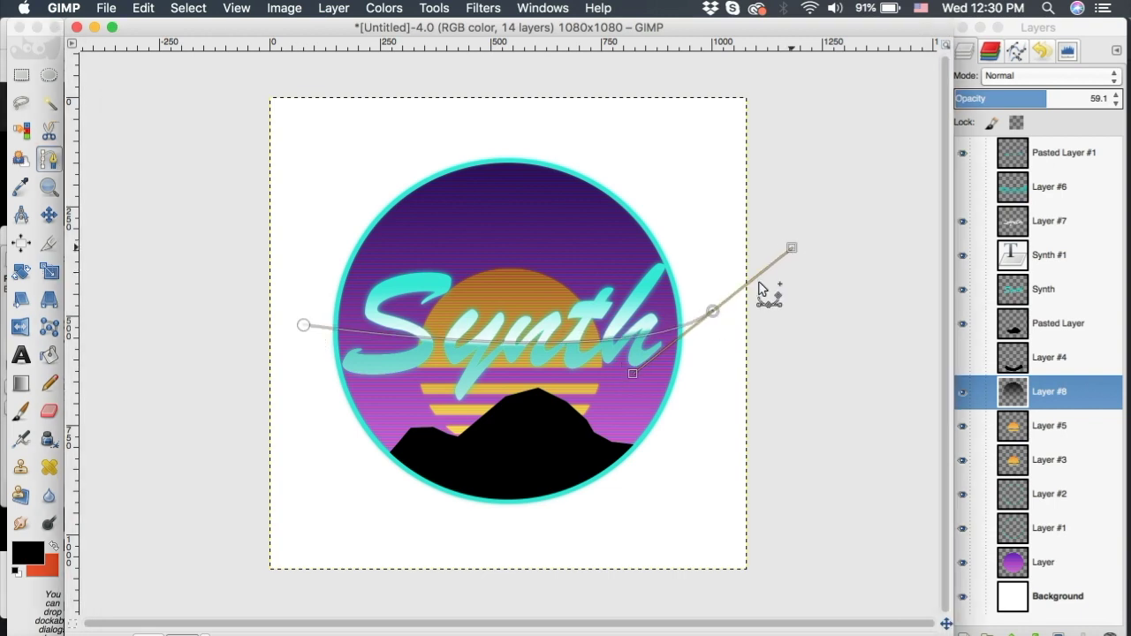
{"action": "left_click_drag", "start_coordinate": [717, 316], "coordinate": [742, 317]}
{"action": "left_click", "coordinate": [745, 444]}
{"action": "left_click", "coordinate": [592, 530]}
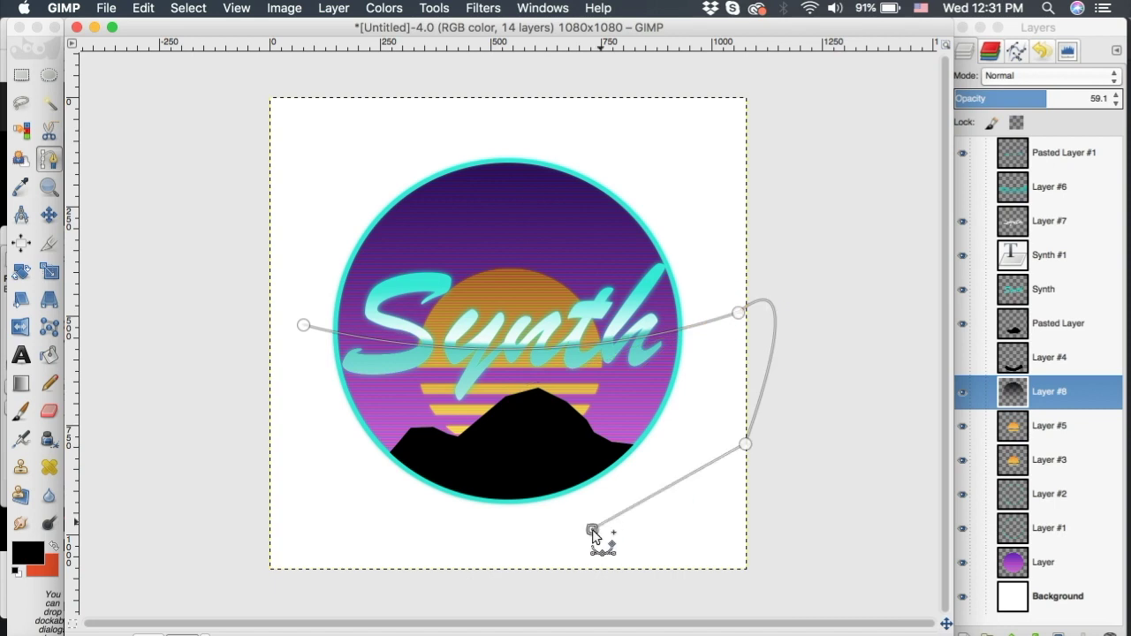
{"action": "left_click", "coordinate": [341, 536]}
{"action": "left_click", "coordinate": [291, 361]}
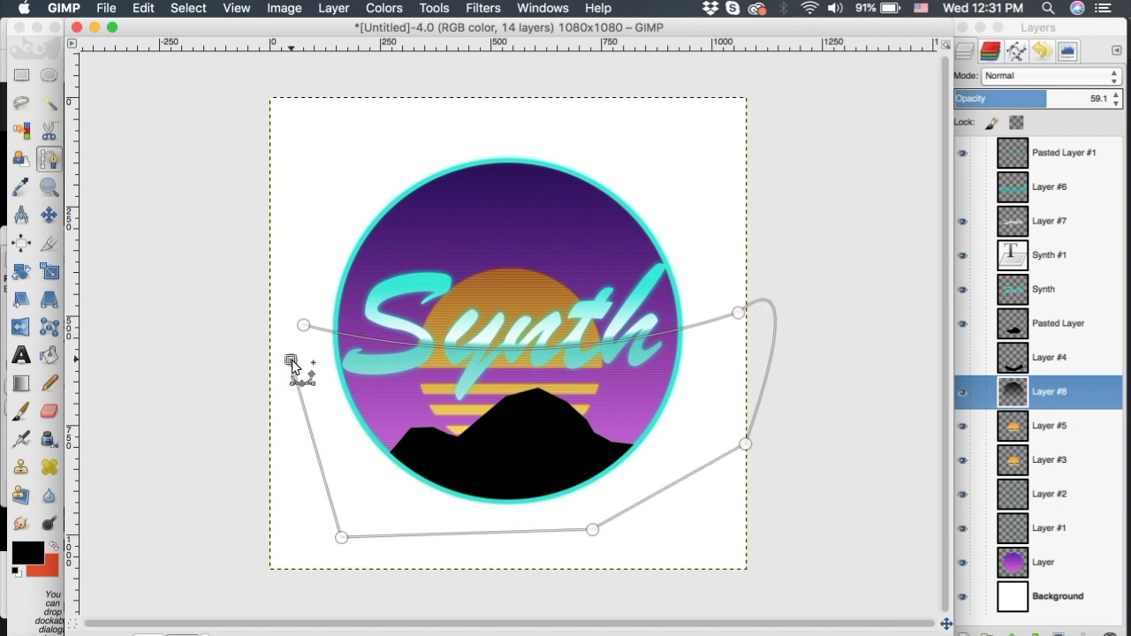
Convert the path Unnamed #2 into a selection
{"action": "left_click", "coordinate": [1017, 53]}
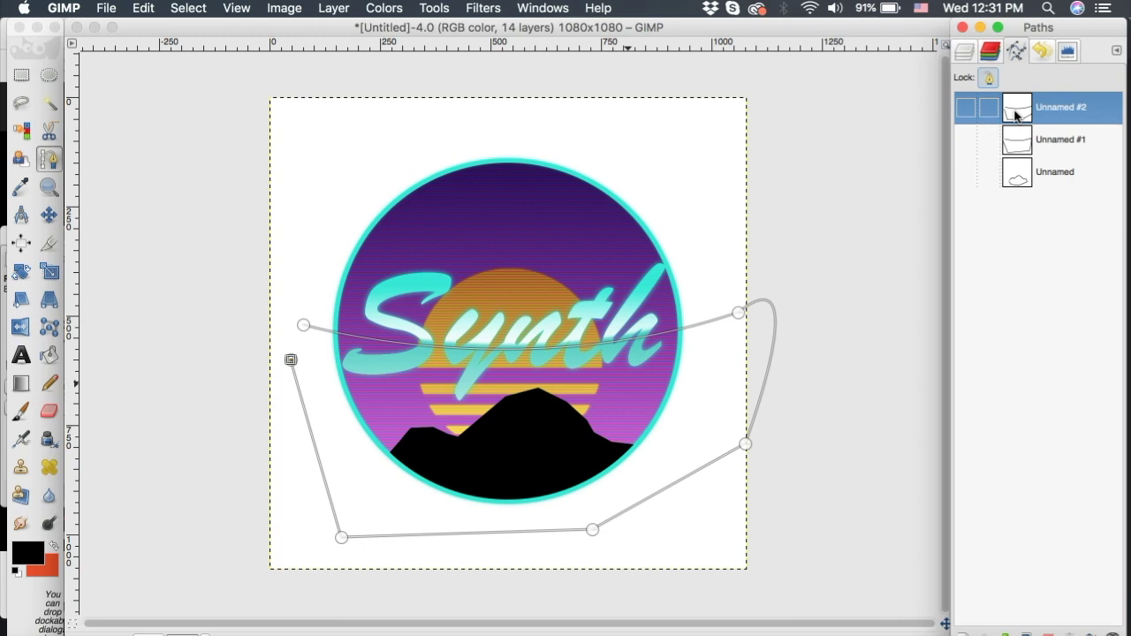
{"action": "right_click", "coordinate": [1017, 115]}
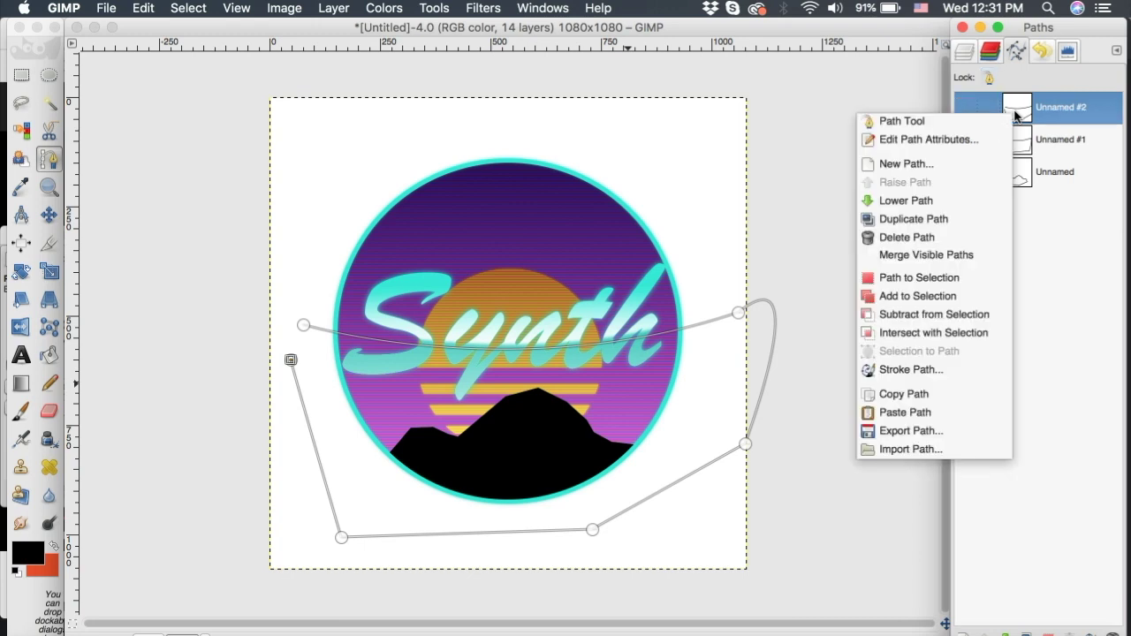
{"action": "left_click", "coordinate": [932, 279]}
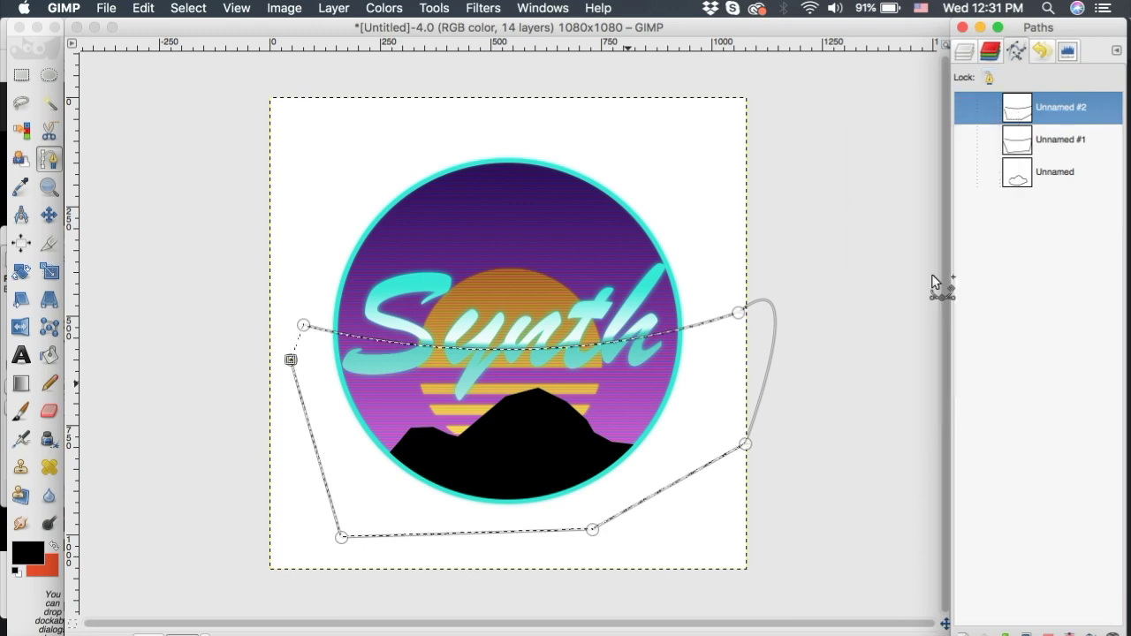
{"action": "left_click", "coordinate": [967, 51]}
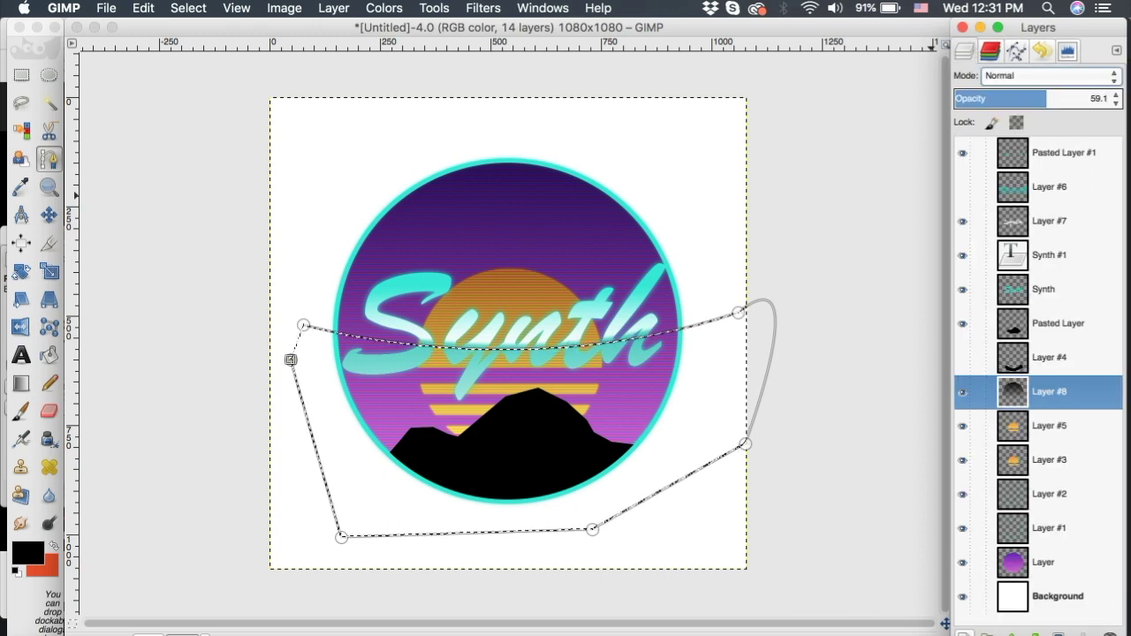
{"action": "left_click", "coordinate": [964, 633]}
Add transparent Layer #9, fill the selection with a downward teal-to-transparent gradient, then deselect
{"action": "left_click", "coordinate": [1045, 632]}
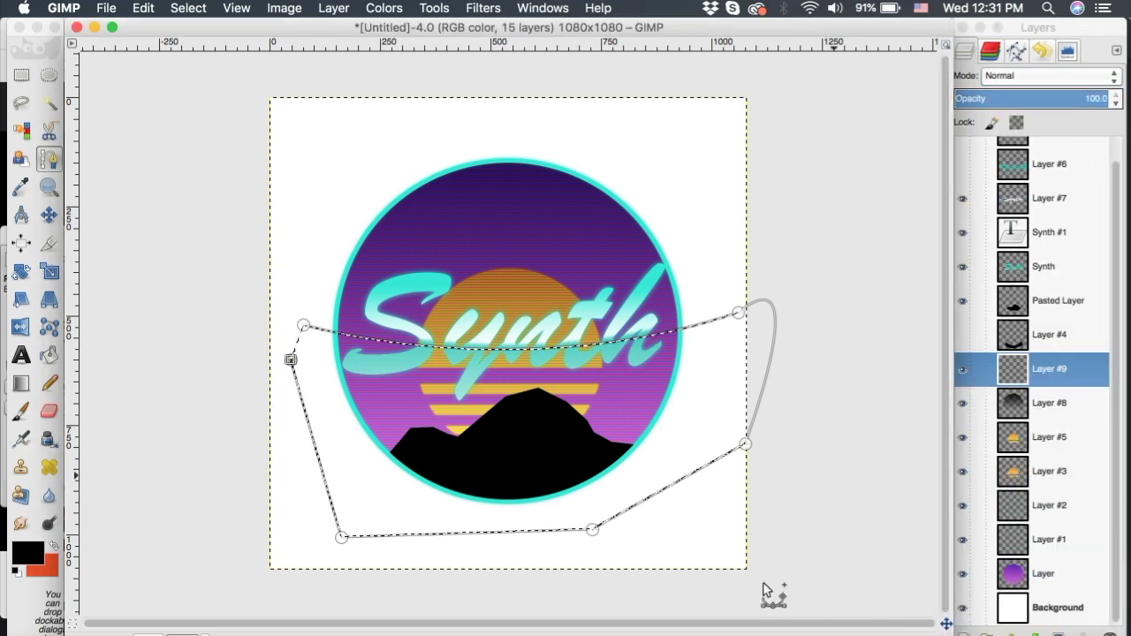
{"action": "left_click", "coordinate": [39, 558]}
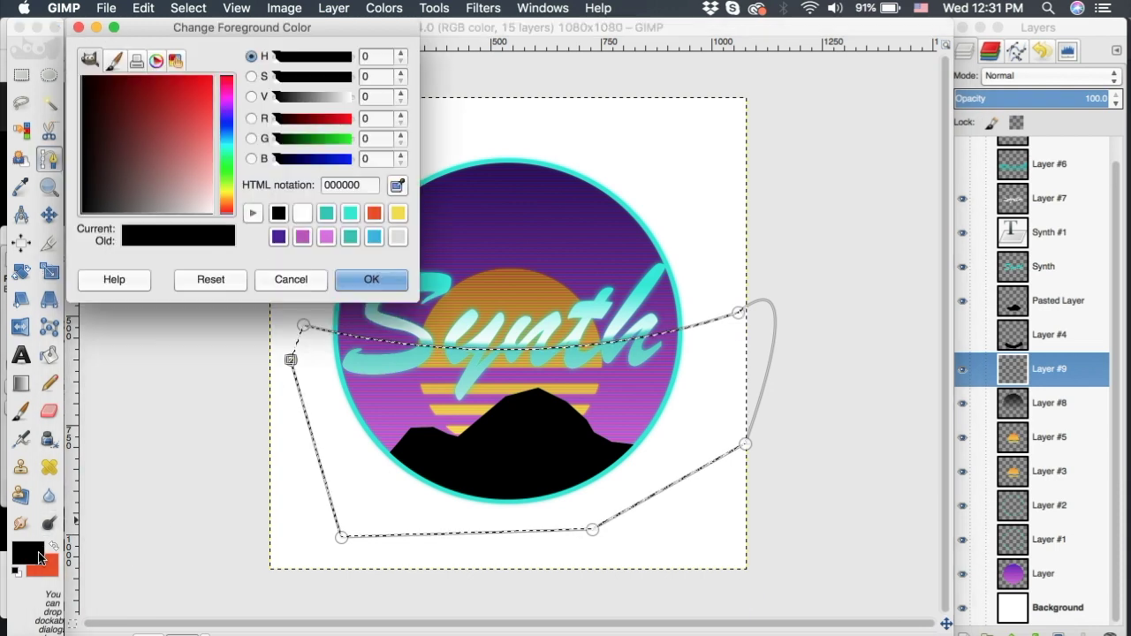
{"action": "left_click", "coordinate": [327, 214]}
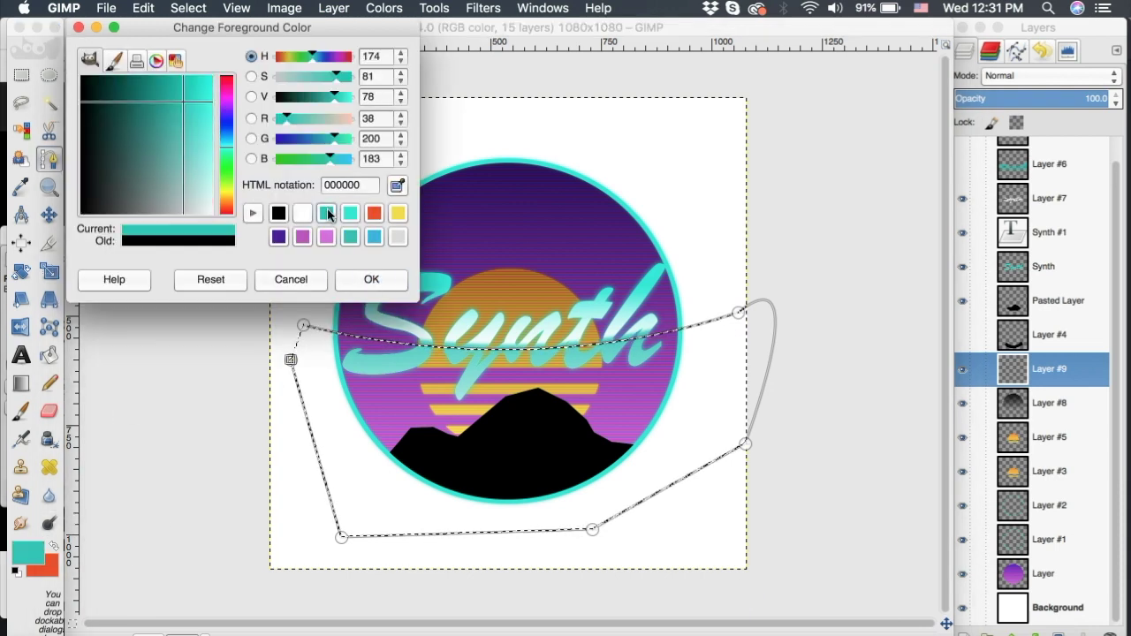
{"action": "left_click", "coordinate": [366, 279]}
{"action": "double_click", "coordinate": [25, 386]}
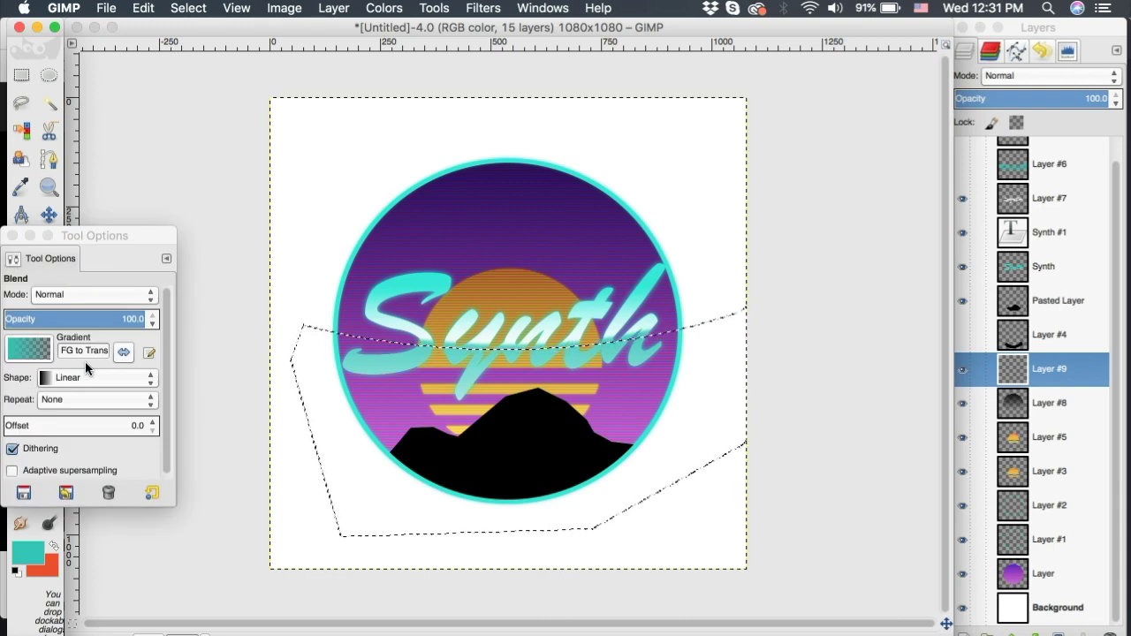
{"action": "left_click_drag", "start_coordinate": [505, 315], "coordinate": [503, 463]}
{"action": "left_click_drag", "start_coordinate": [506, 551], "coordinate": [506, 551]}
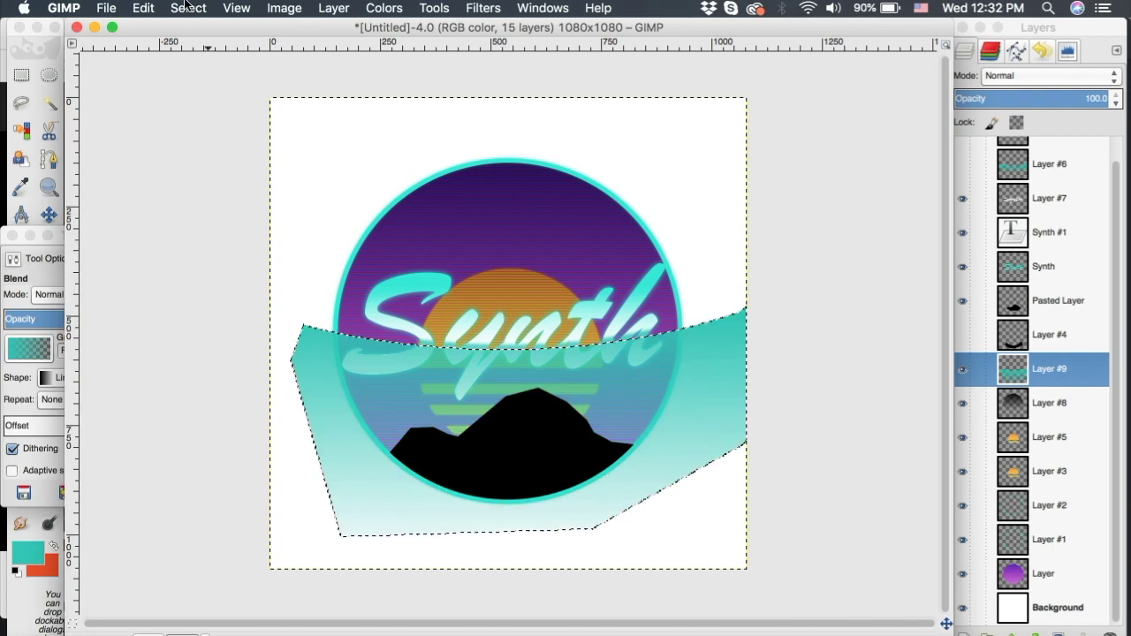
{"action": "left_click", "coordinate": [188, 8]}
{"action": "left_click", "coordinate": [189, 47]}
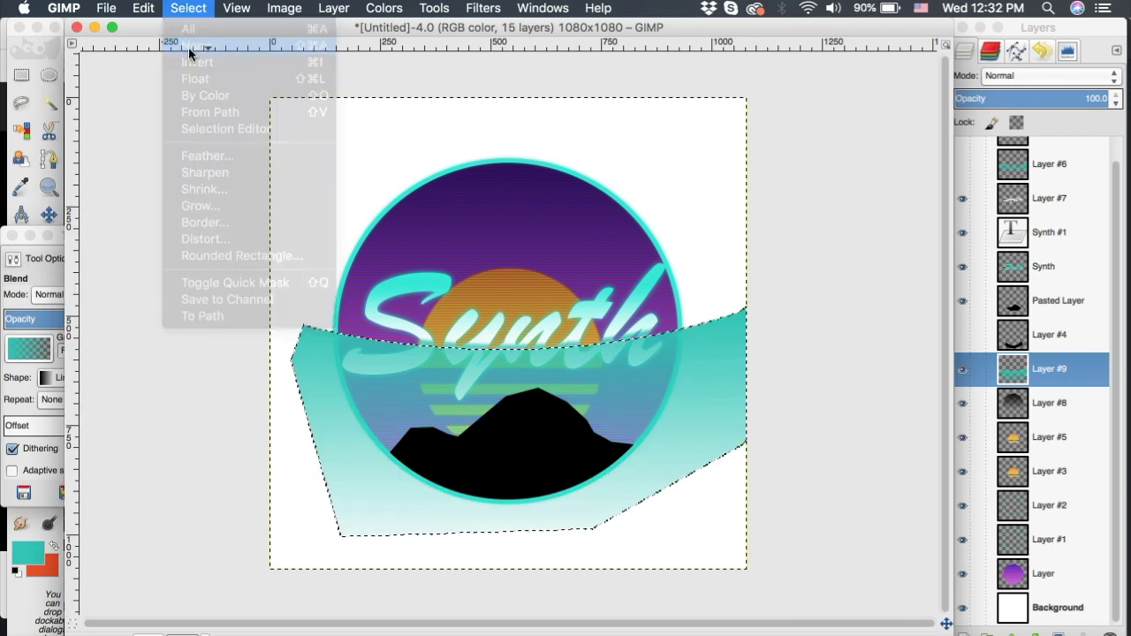
Soften the teal band with a 10 px Gaussian blur
{"action": "left_click", "coordinate": [474, 7]}
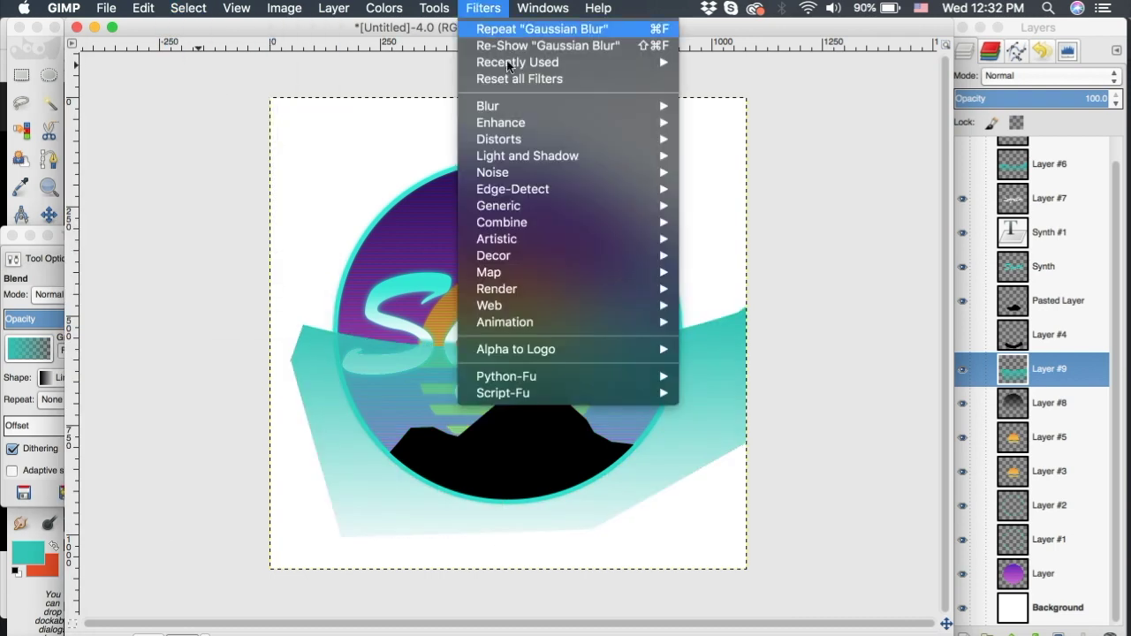
{"action": "mouse_move", "coordinate": [517, 110]}
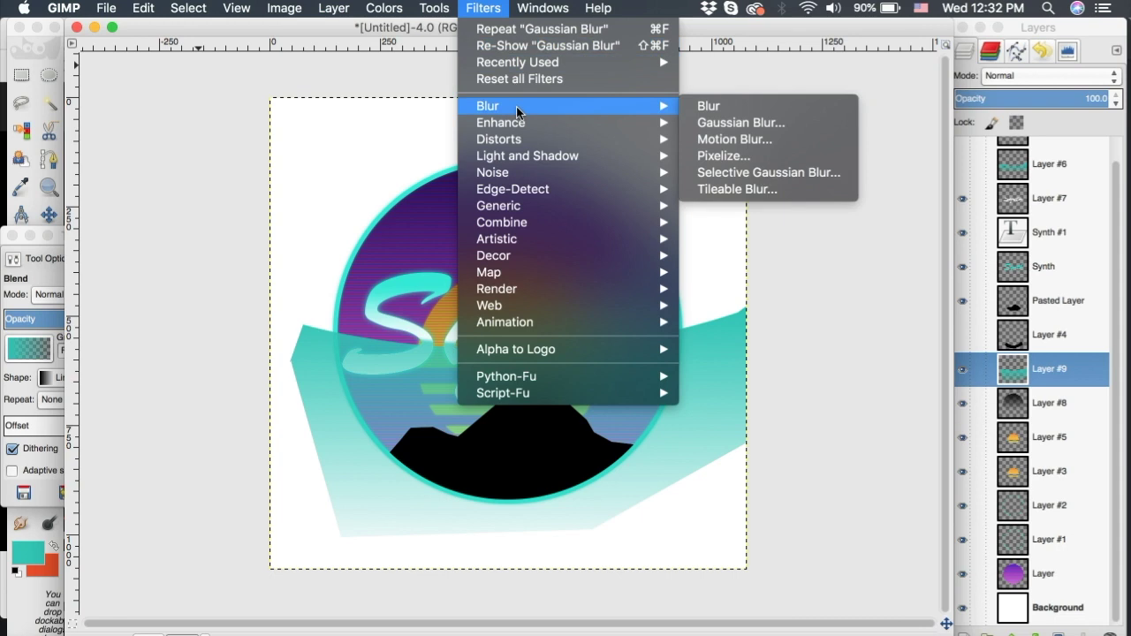
{"action": "left_click", "coordinate": [723, 120]}
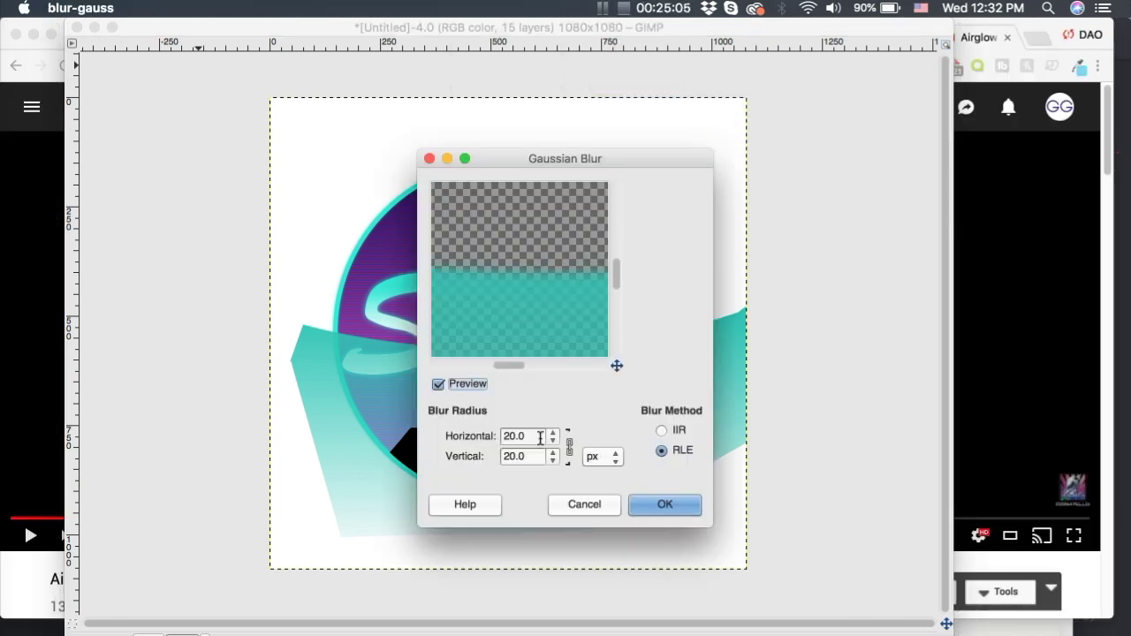
{"action": "type", "text": "10"}
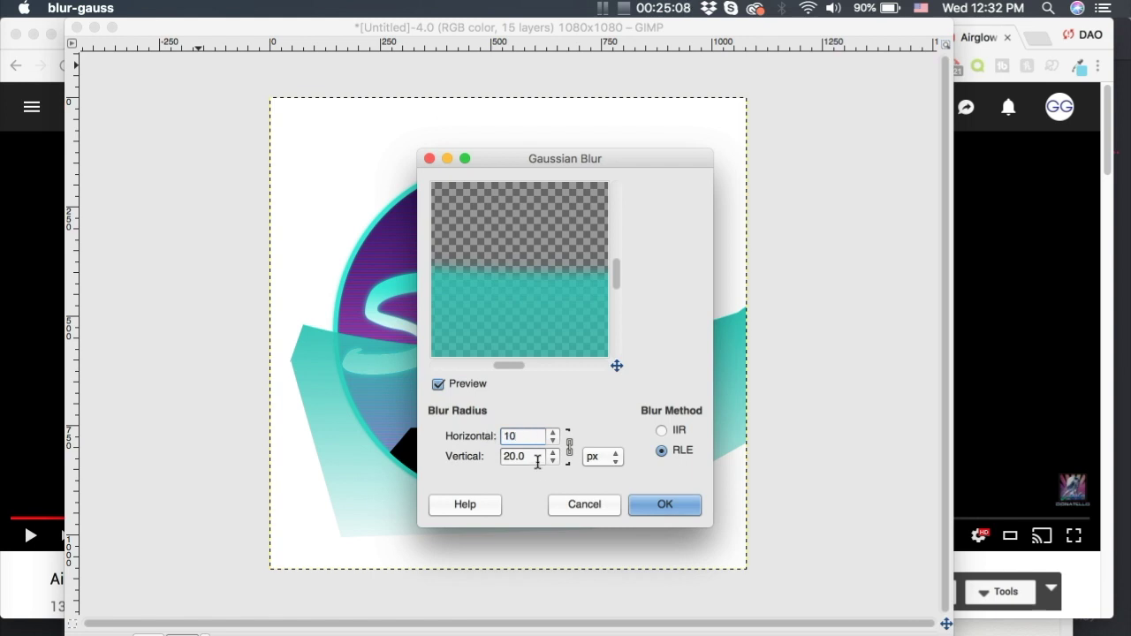
{"action": "left_click", "coordinate": [536, 458]}
{"action": "left_click", "coordinate": [642, 498]}
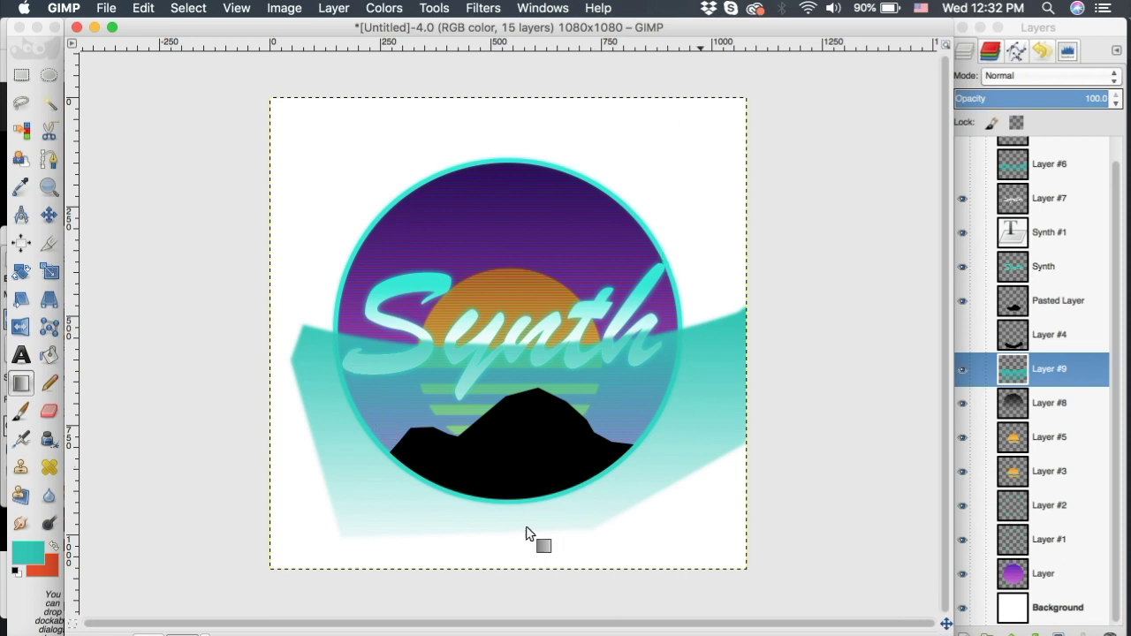
Cut Layer #2's circle shape out of the teal band Layer #9, then hide Layer #9
{"action": "left_click", "coordinate": [1015, 513]}
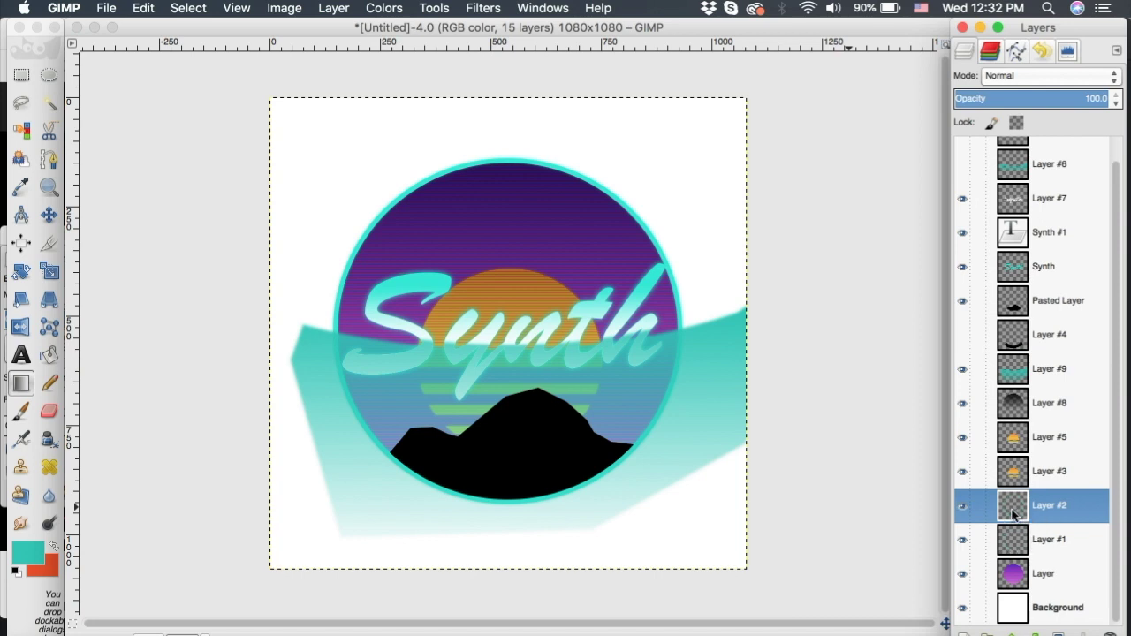
{"action": "right_click", "coordinate": [1015, 512]}
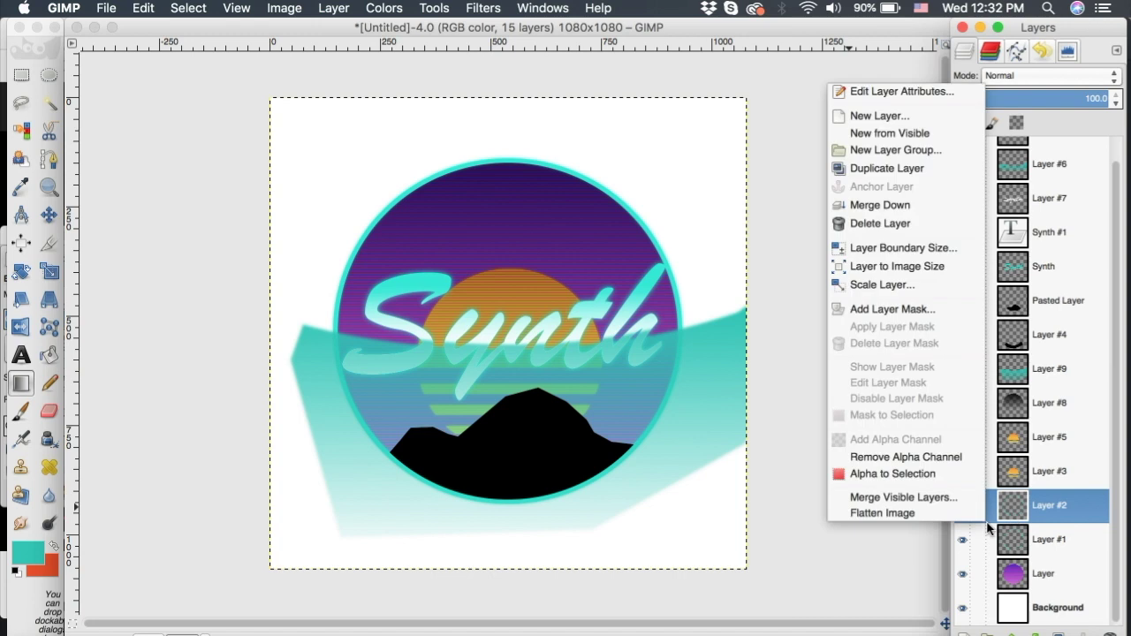
{"action": "left_click", "coordinate": [926, 478]}
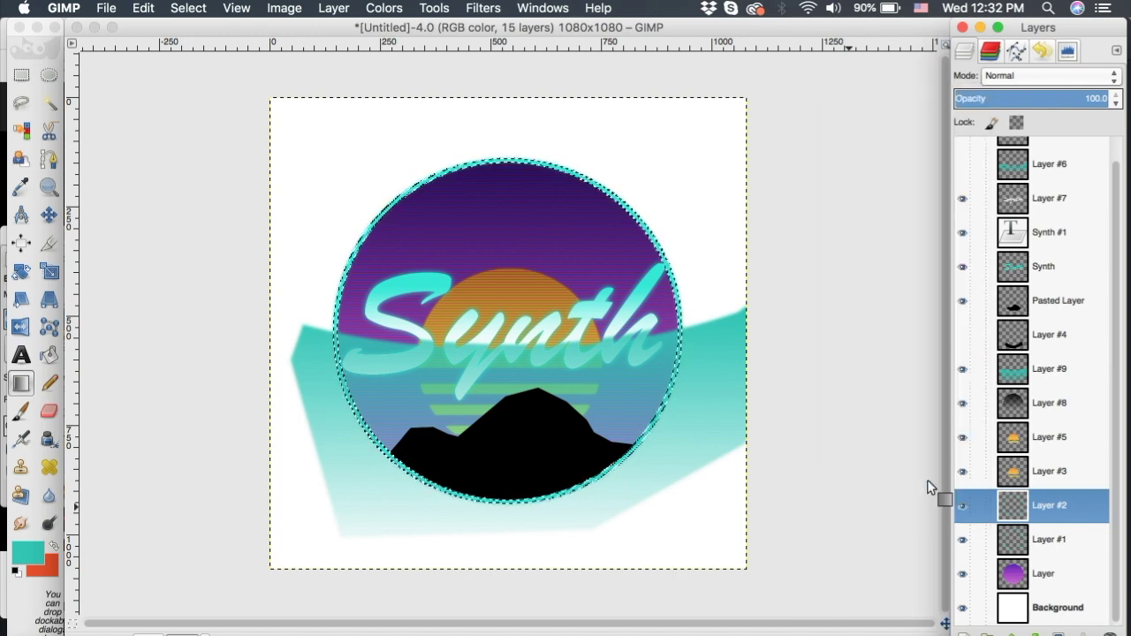
{"action": "left_click", "coordinate": [1031, 371]}
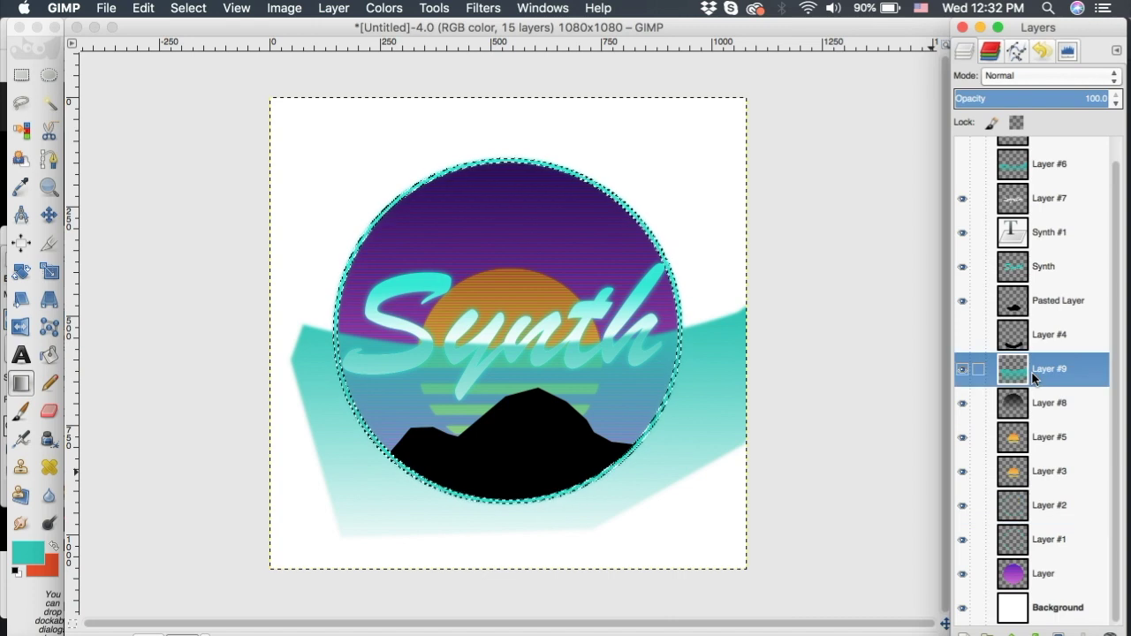
{"action": "left_click", "coordinate": [144, 8]}
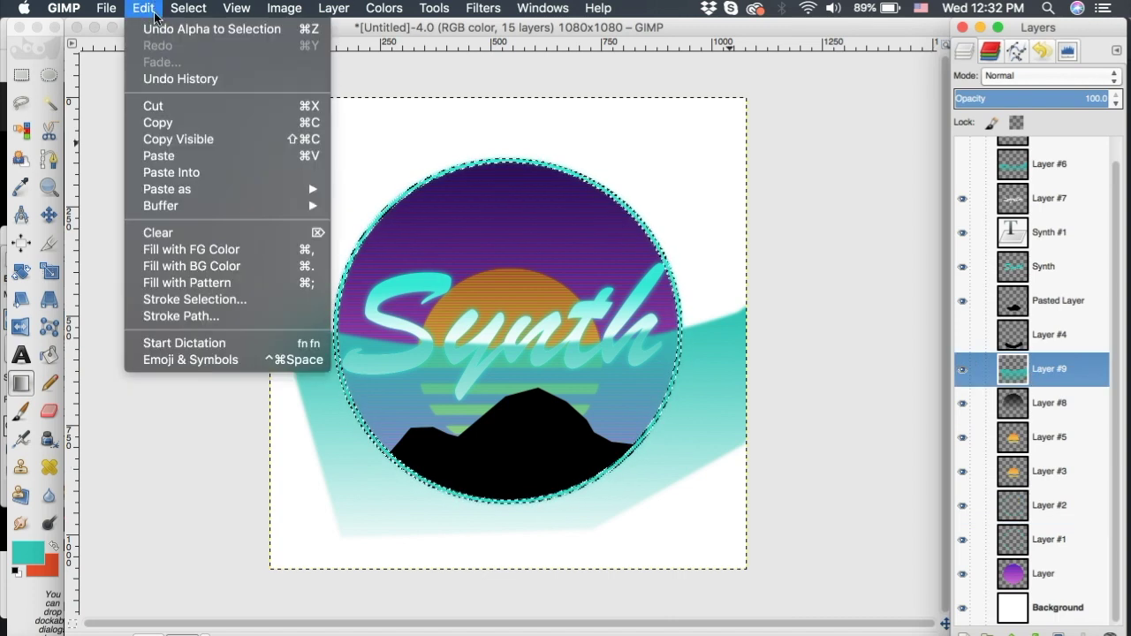
{"action": "left_click", "coordinate": [171, 105]}
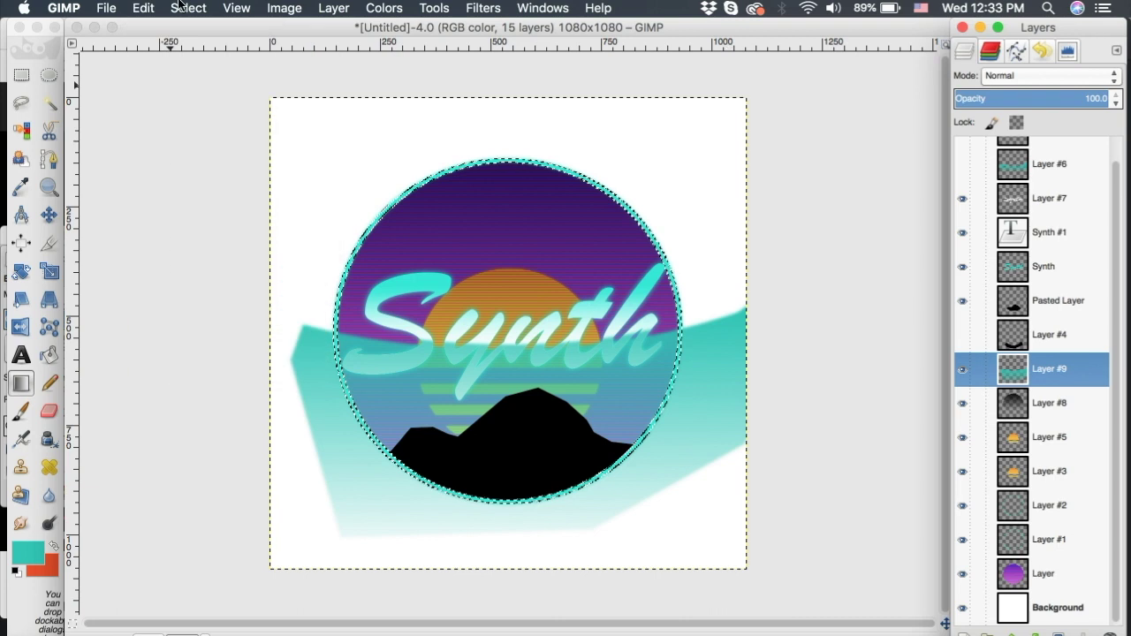
{"action": "left_click", "coordinate": [963, 371]}
Paste the visible badge as two new layers and move Pasted Layer #2 above Layer #2
{"action": "left_click", "coordinate": [144, 8]}
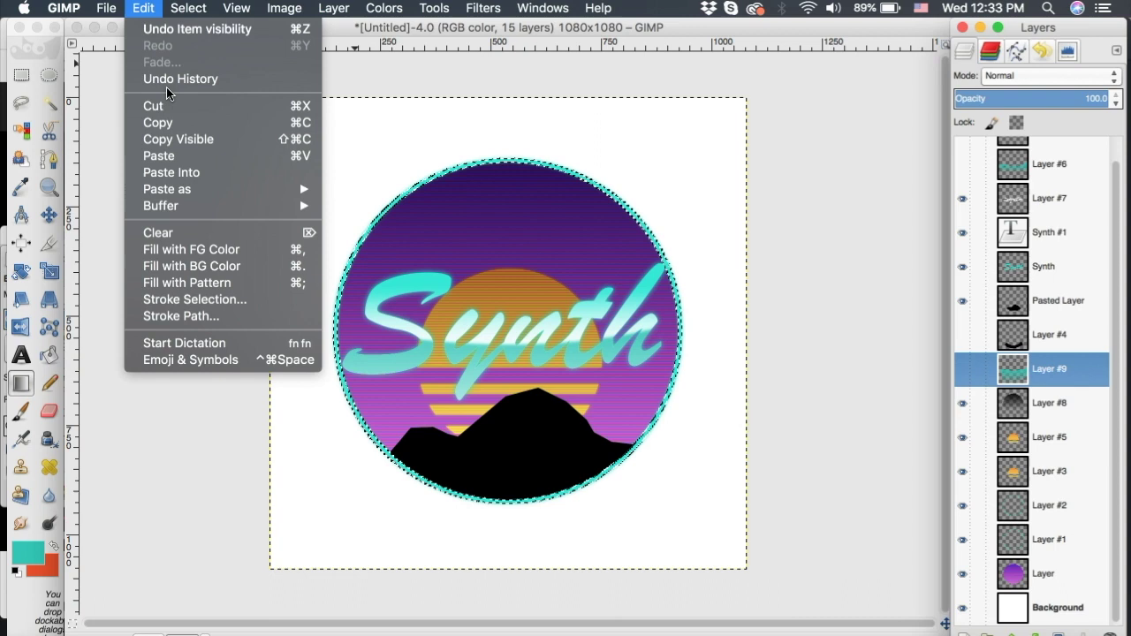
{"action": "left_click", "coordinate": [171, 155]}
{"action": "key", "text": "shift+ctrl+n"}
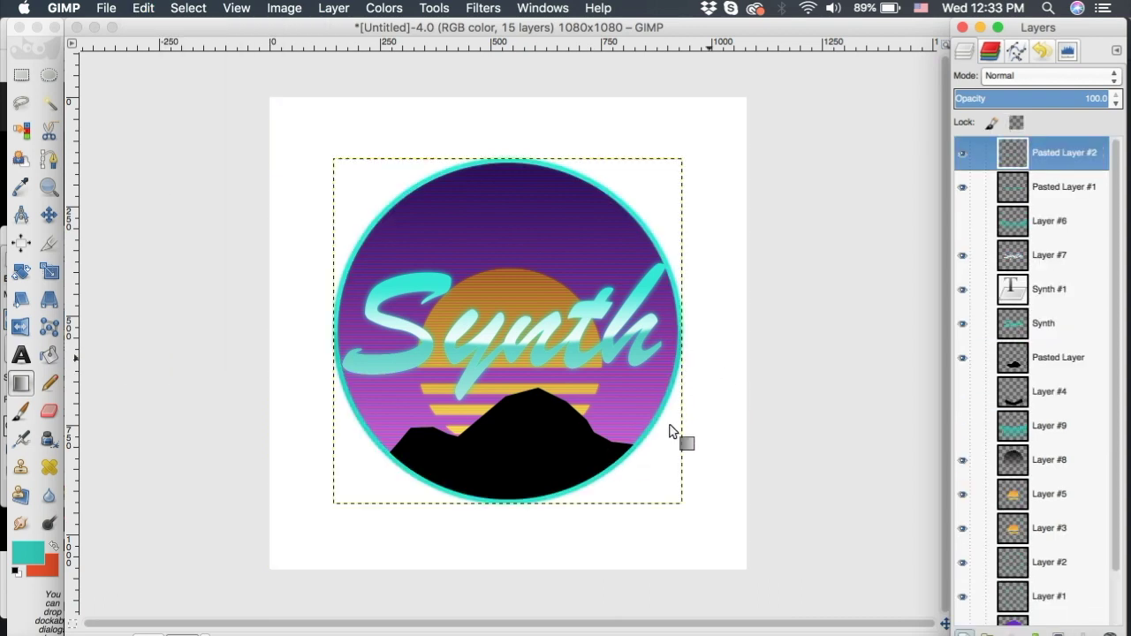
{"action": "key", "text": "ctrl+v"}
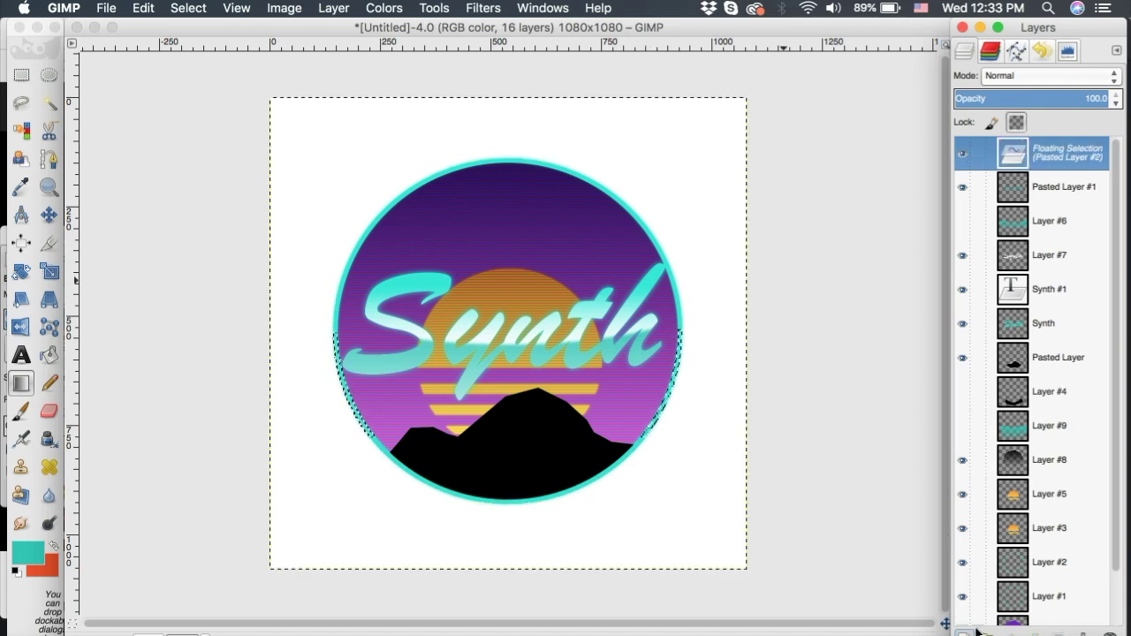
{"action": "key", "text": "shift+ctrl+n"}
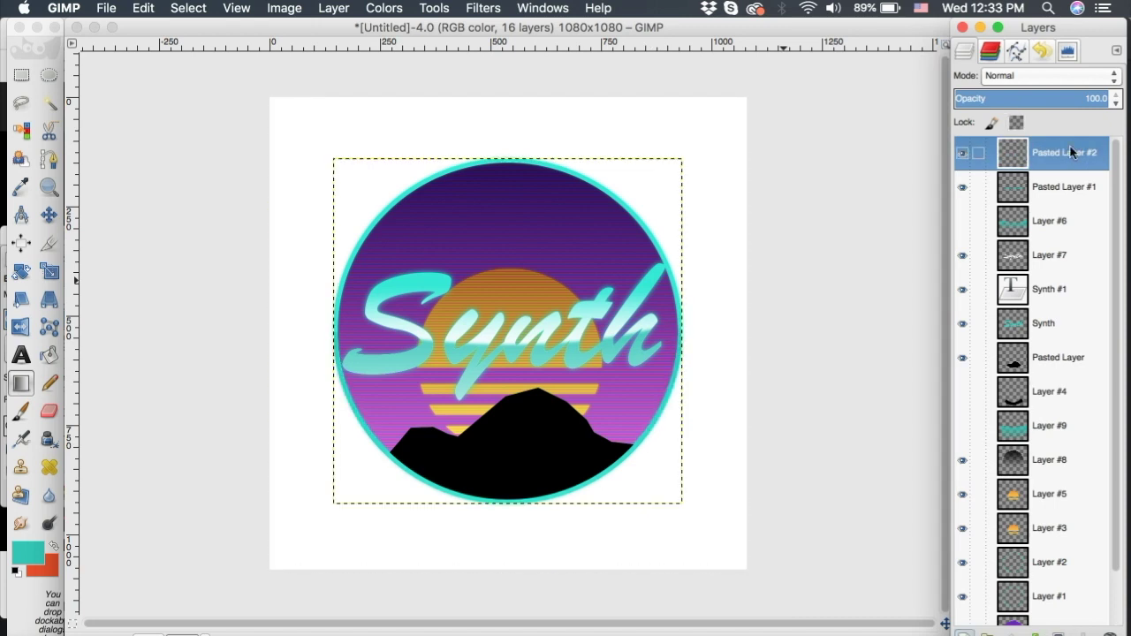
{"action": "left_click_drag", "start_coordinate": [1074, 189], "coordinate": [1043, 546]}
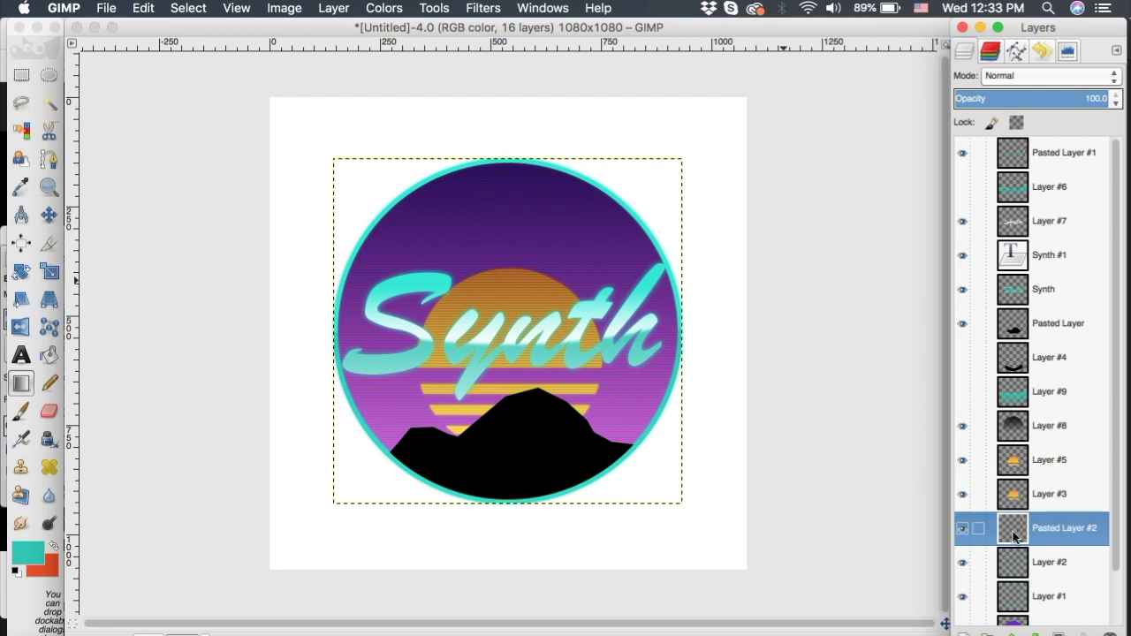
{"action": "left_click", "coordinate": [1020, 568]}
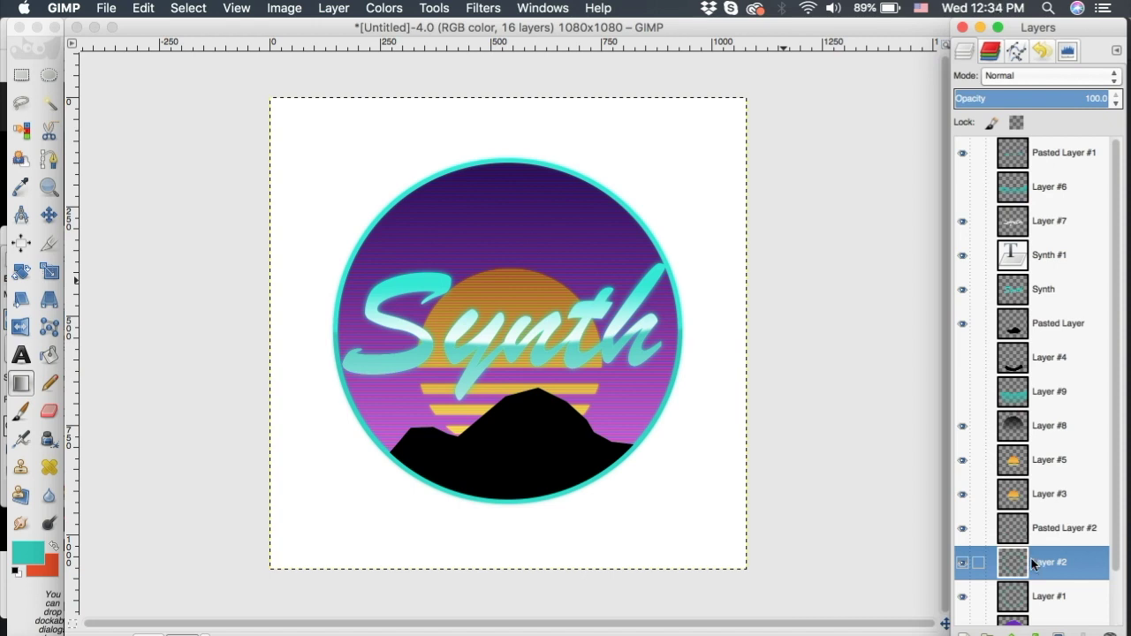
Fill Layer #2's circle selection with a white gradient fading upward, then deselect
{"action": "right_click", "coordinate": [1031, 562]}
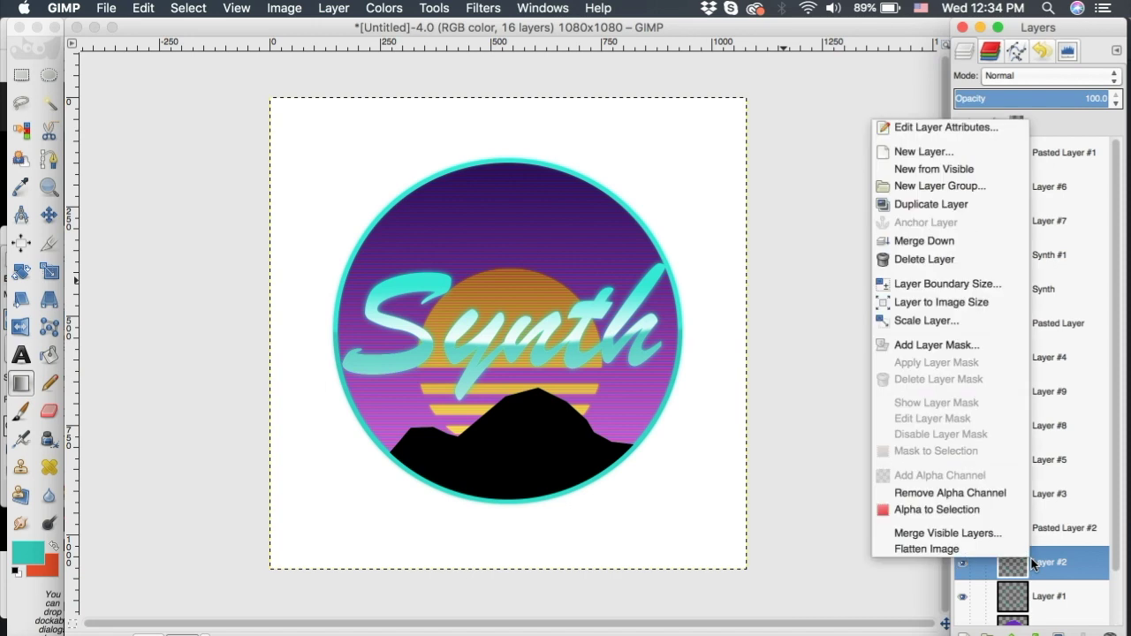
{"action": "left_click", "coordinate": [980, 512]}
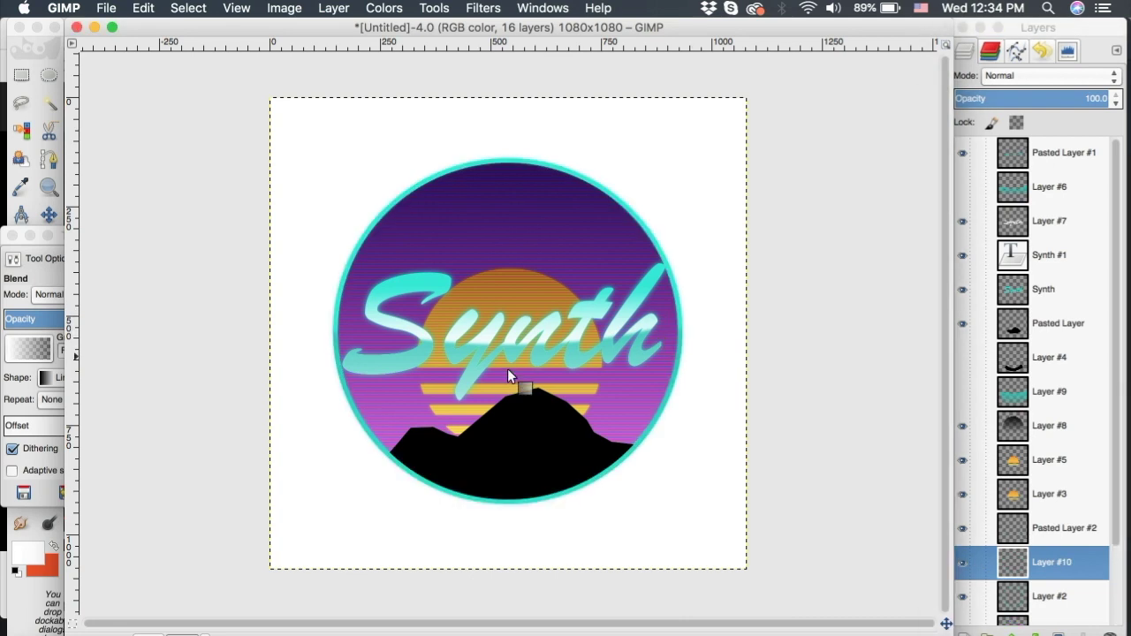
{"action": "left_click_drag", "start_coordinate": [508, 371], "coordinate": [516, 141]}
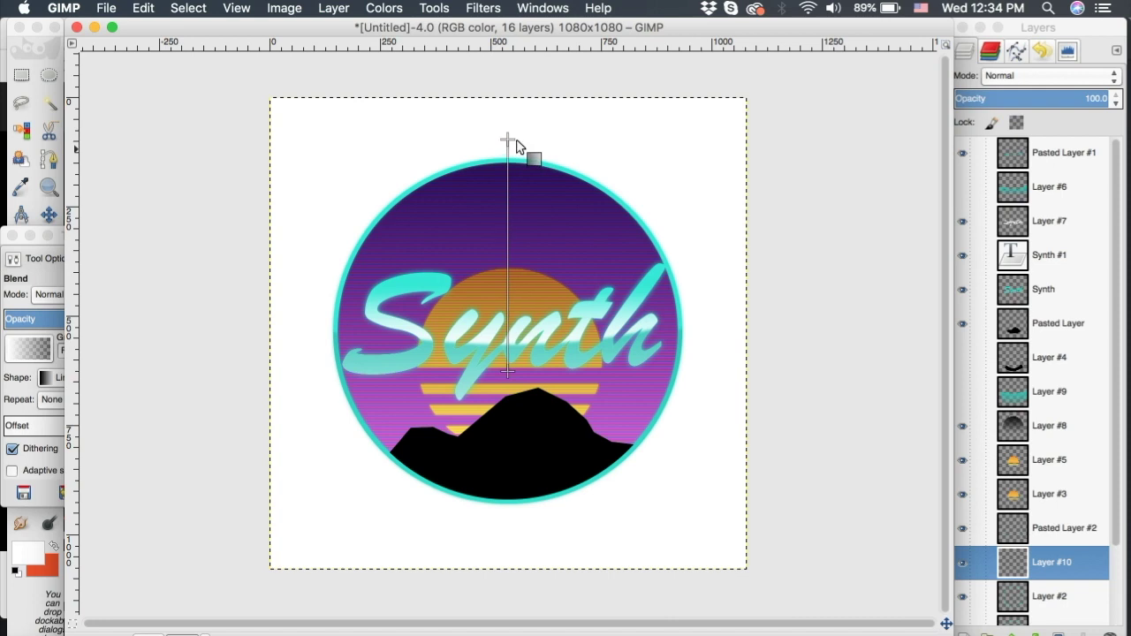
{"action": "left_click_drag", "start_coordinate": [517, 142], "coordinate": [517, 141]}
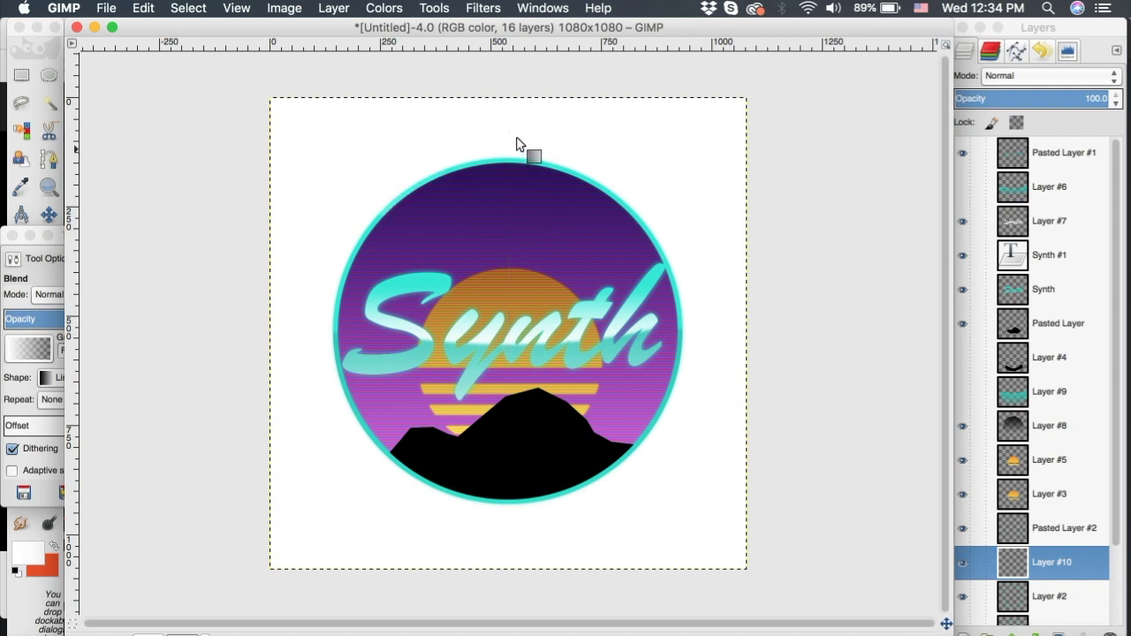
{"action": "key", "text": "super+v"}
{"action": "left_click", "coordinate": [188, 8]}
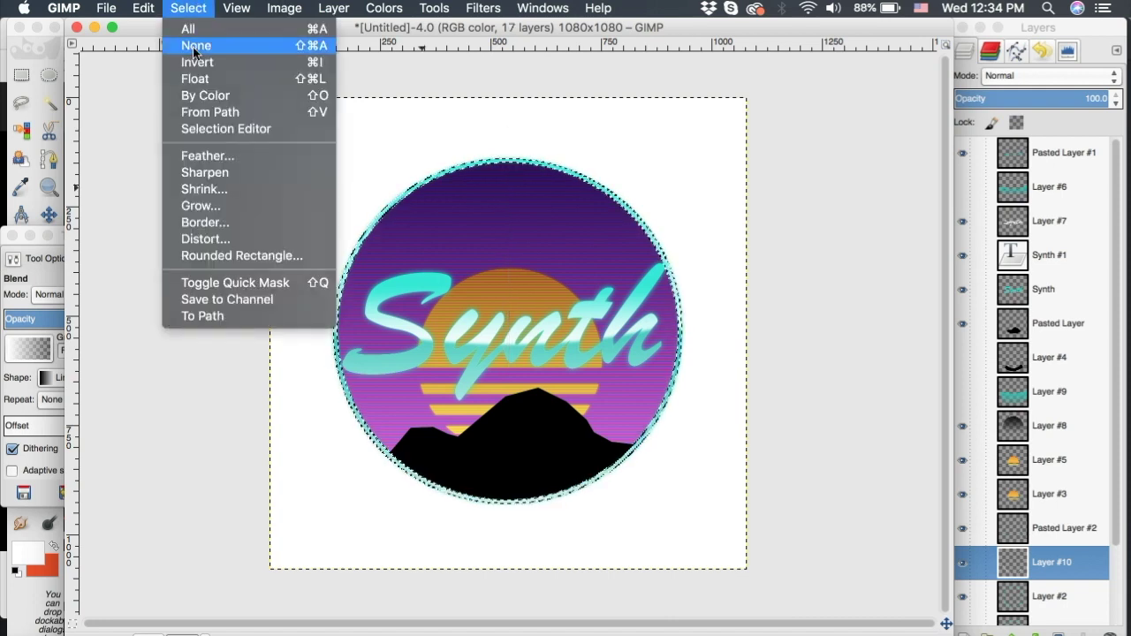
{"action": "left_click", "coordinate": [194, 45]}
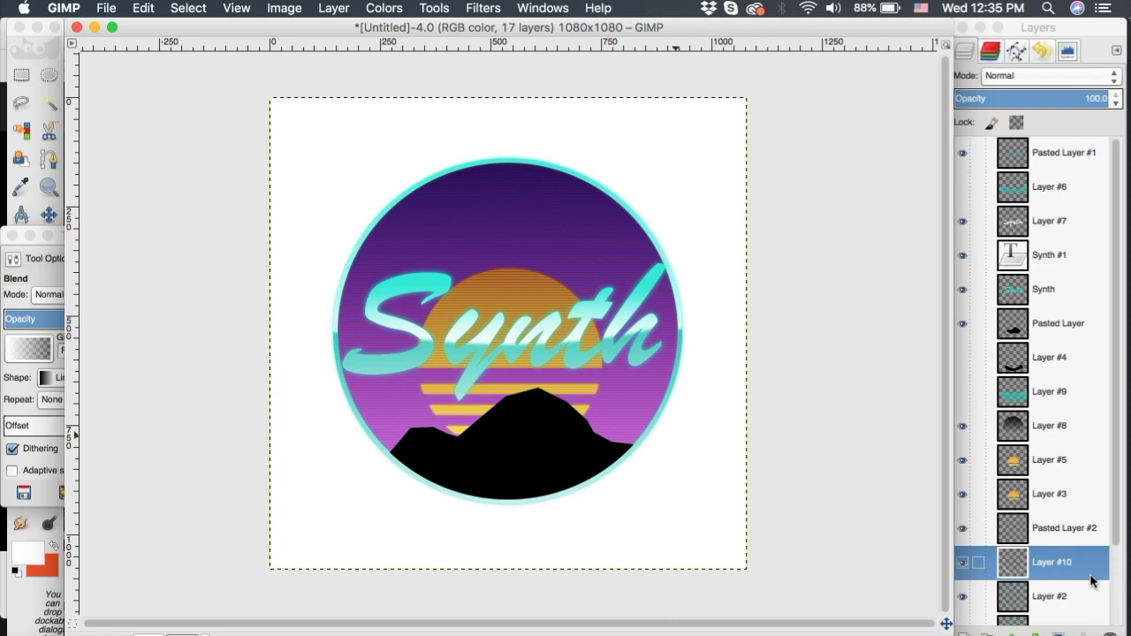
Keep Layer #10's opacity at 100 after briefly lowering it
{"action": "left_click", "coordinate": [1087, 98]}
{"action": "key", "text": "Return"}
{"action": "left_click", "coordinate": [1078, 91]}
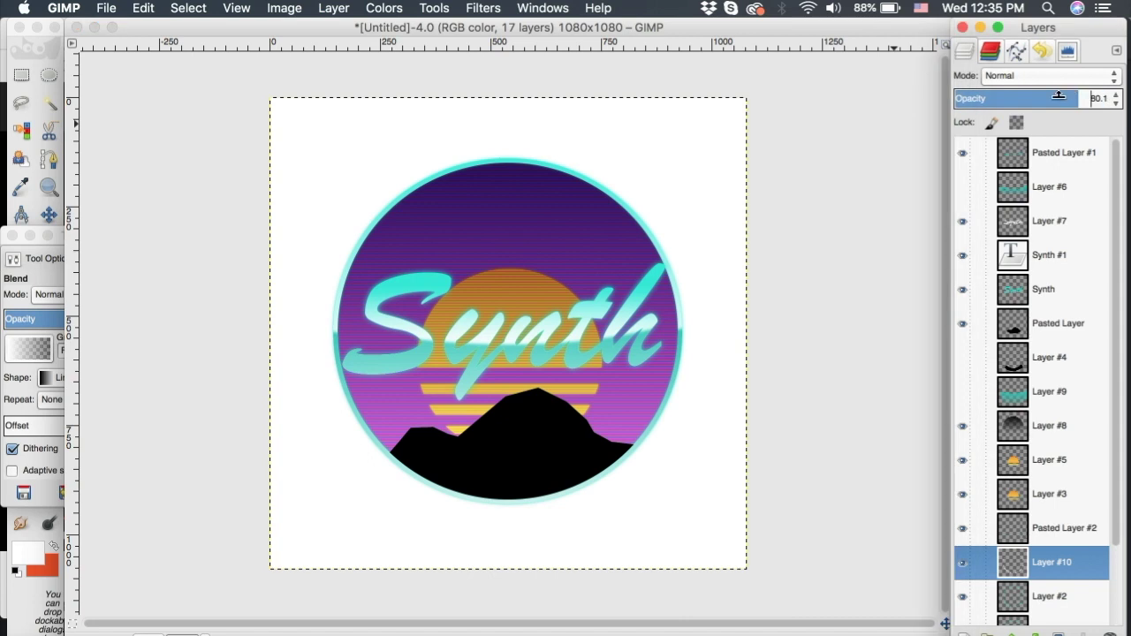
{"action": "left_click_drag", "start_coordinate": [1059, 95], "coordinate": [1122, 101]}
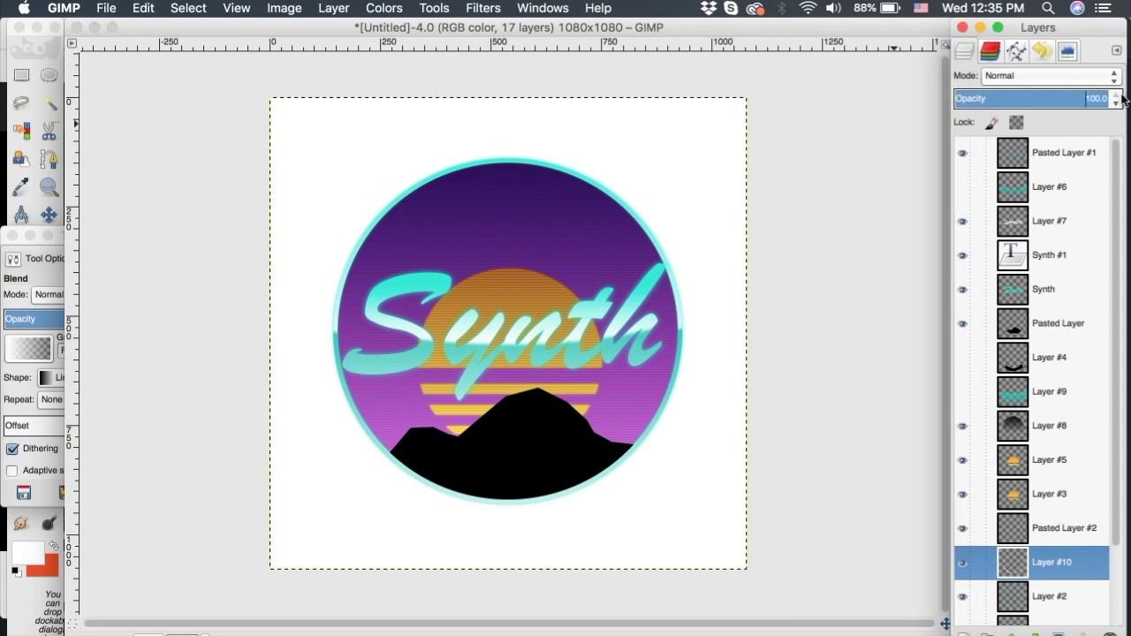